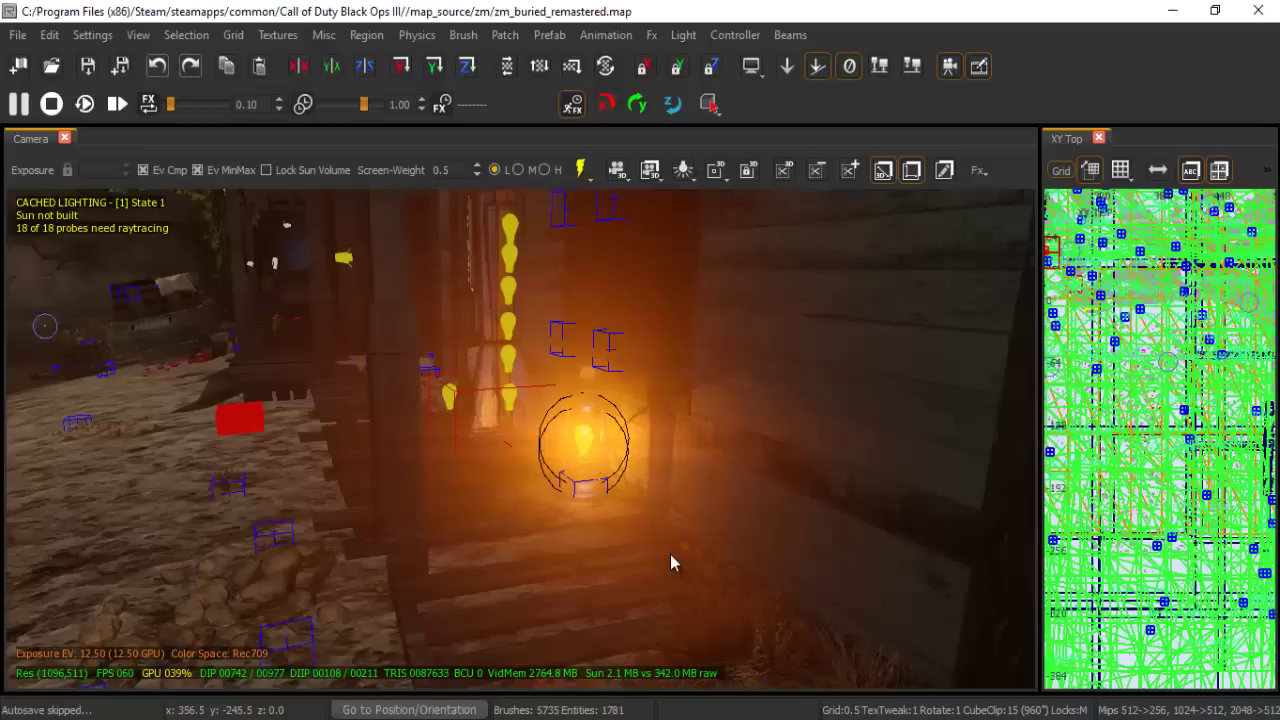
- Fly around the glowing lantern and inspect its light in the lighting preview, then return to the unlit view
right_drag(670, 556, 659, 589)
key(F3)
key(Up)
key(F3)
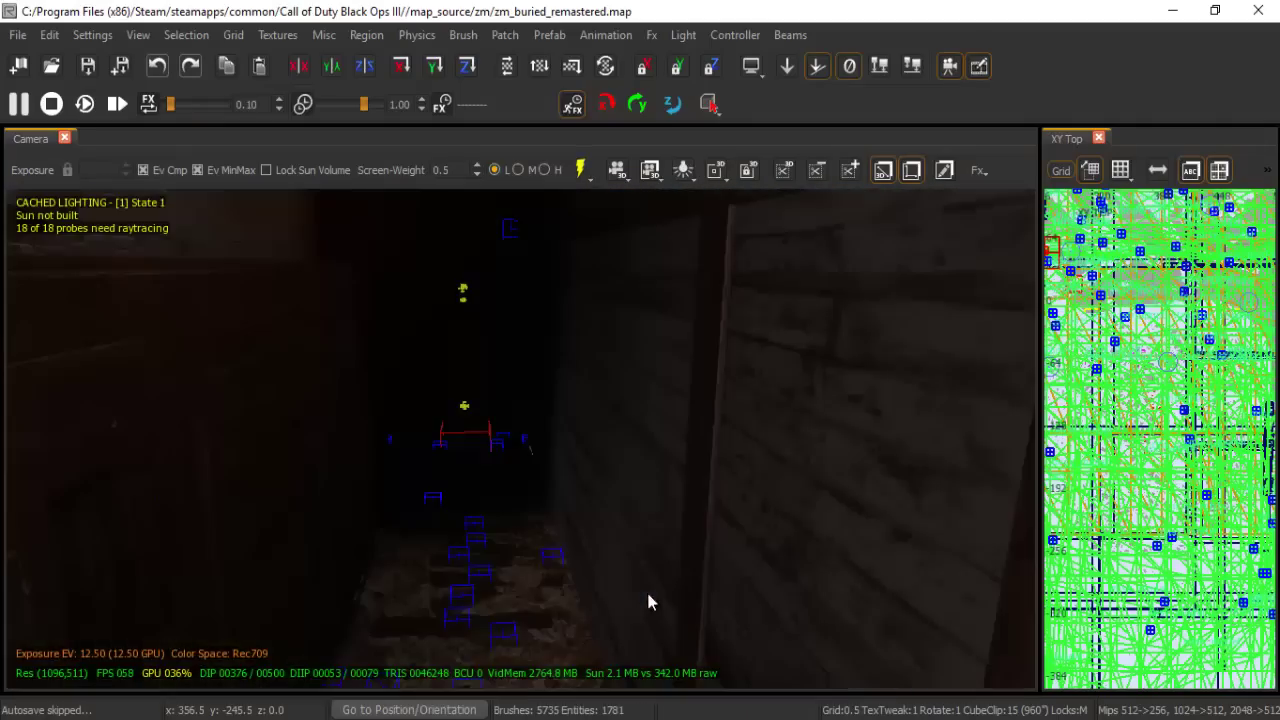
key(F3)
right_drag(641, 635, 641, 640)
- Duplicate the lantern prefab on the porch and place the copy in the alley, at about X -742.5, Y 480.3, Z 56.3
click(522, 474)
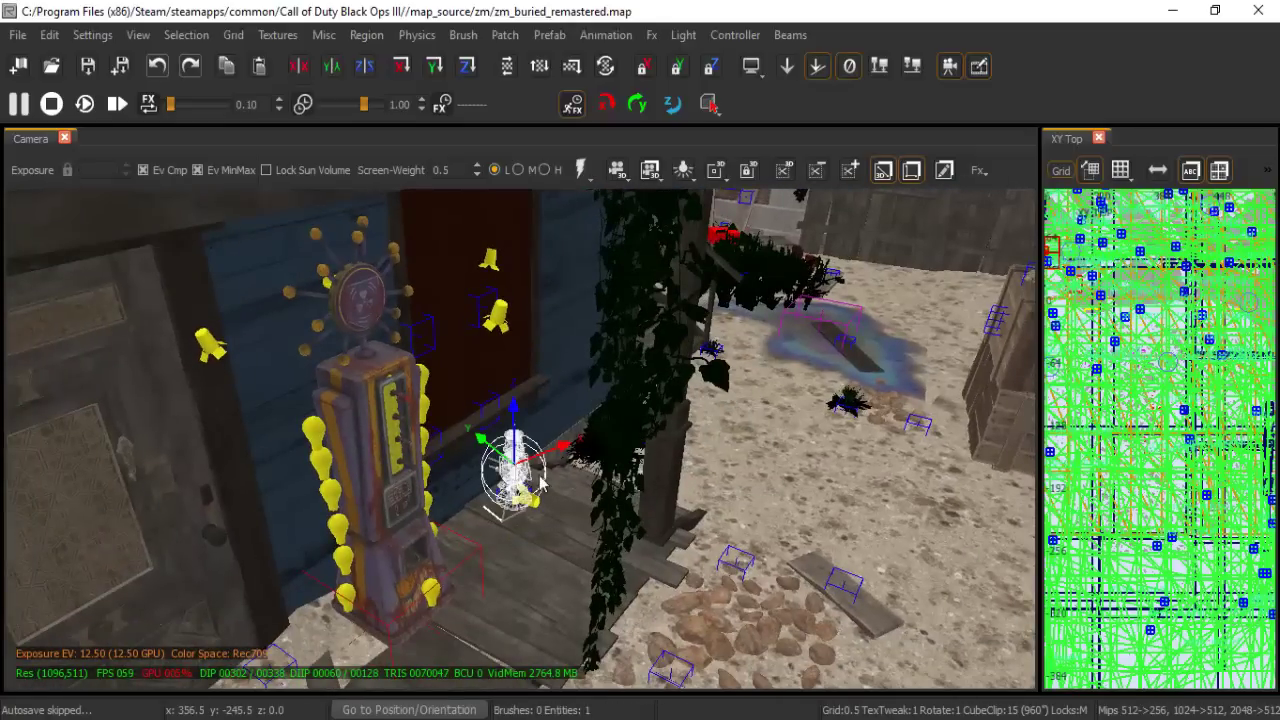
right_drag(540, 484, 557, 466)
drag(841, 431, 118, 456)
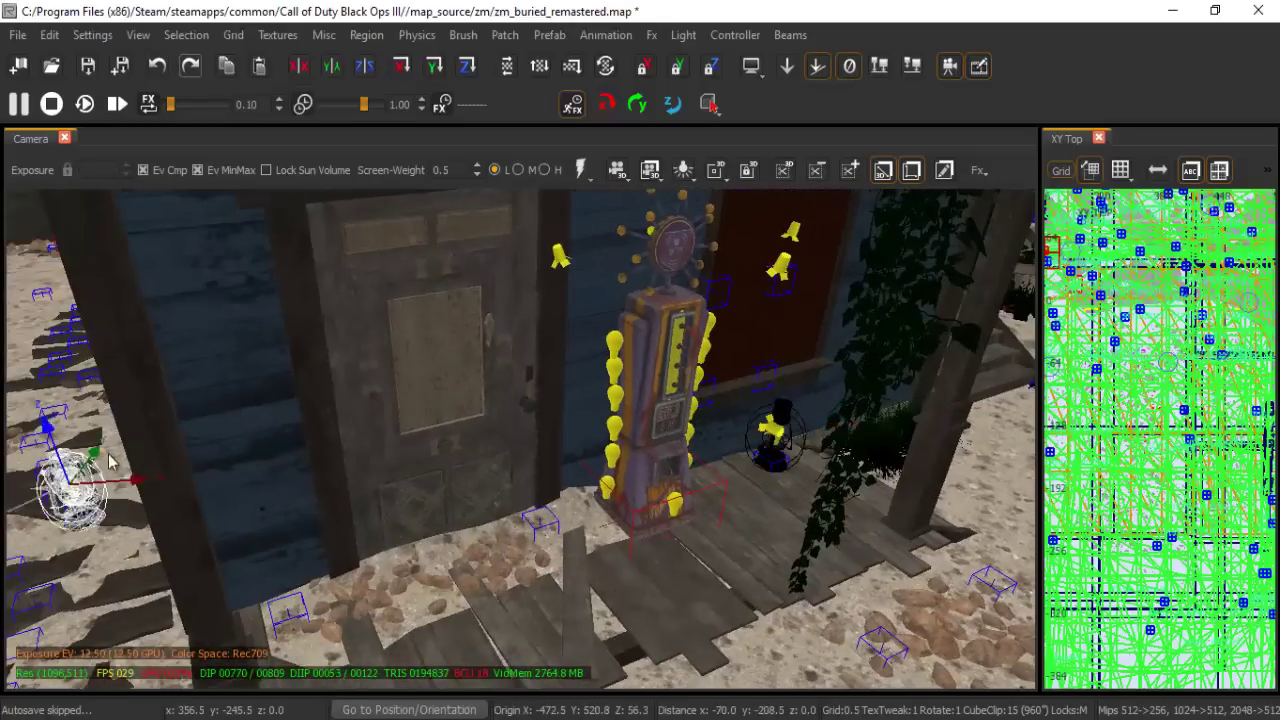
right_drag(118, 456, 292, 500)
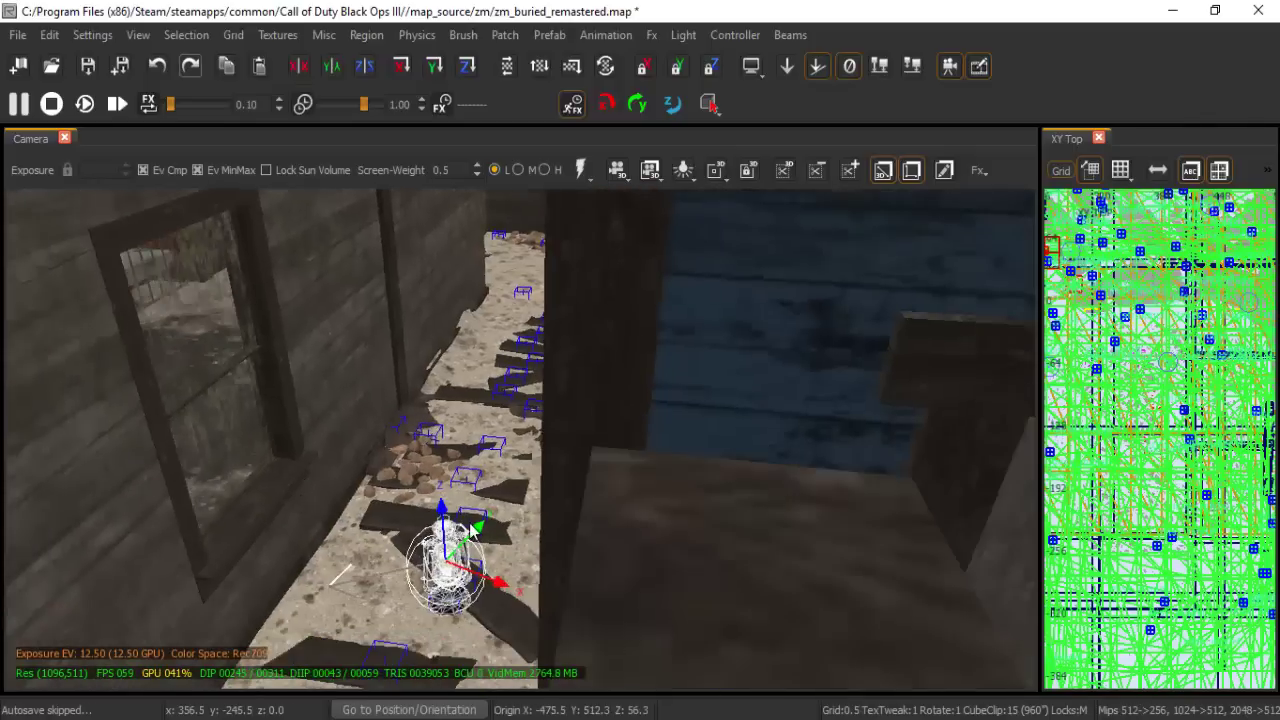
drag(469, 524, 525, 295)
right_drag(504, 362, 460, 393)
drag(527, 328, 720, 255)
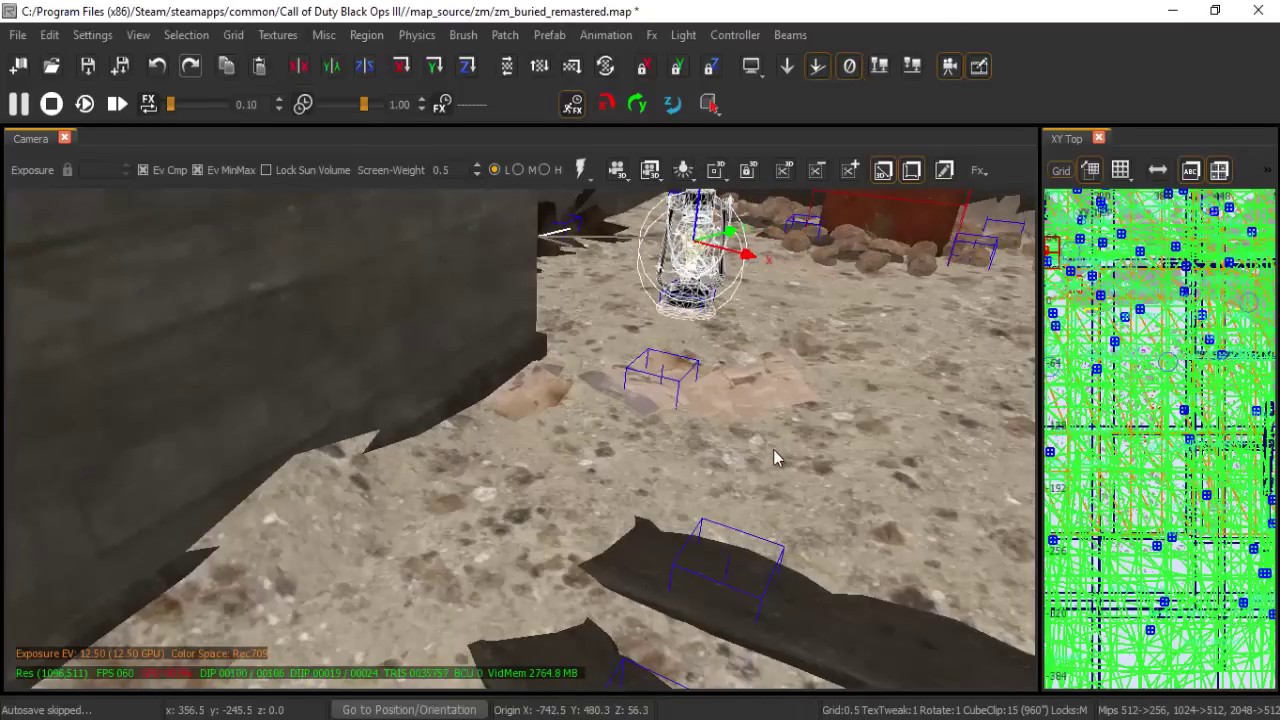
key(f)
- Break the copied lantern prefab into its separate entities
right_click(575, 457)
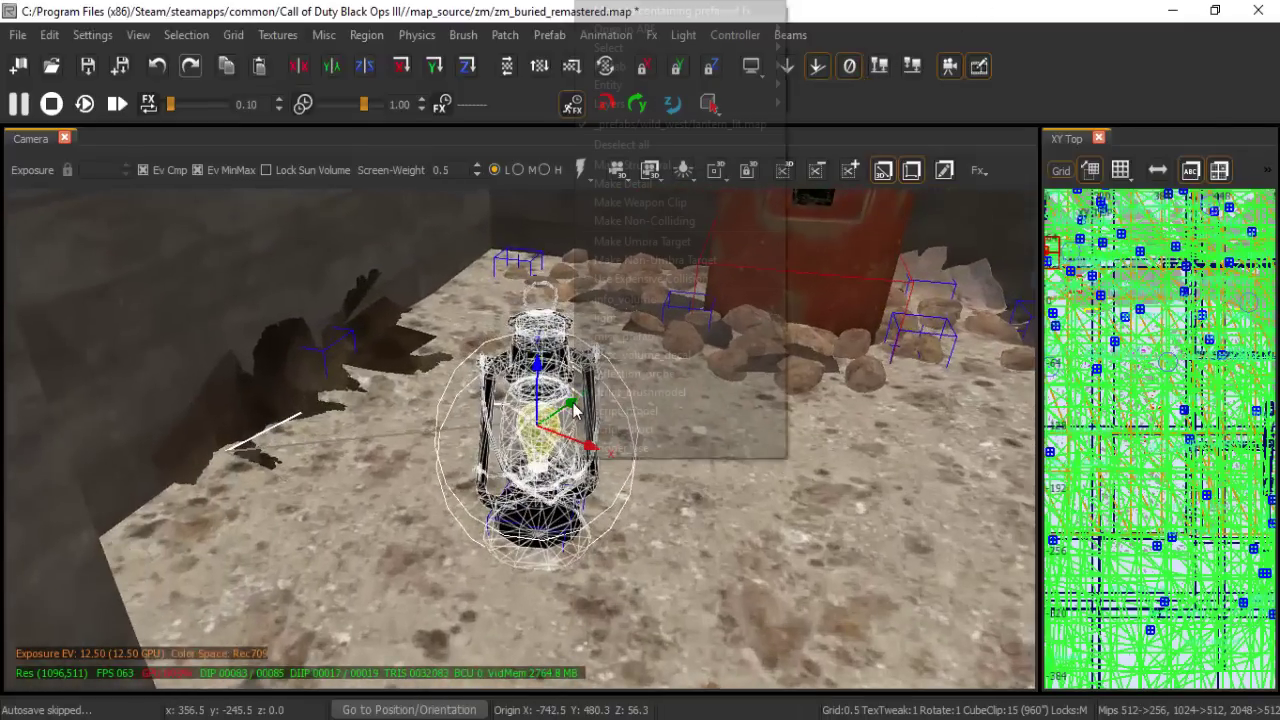
mouse_move(728, 66)
click(846, 204)
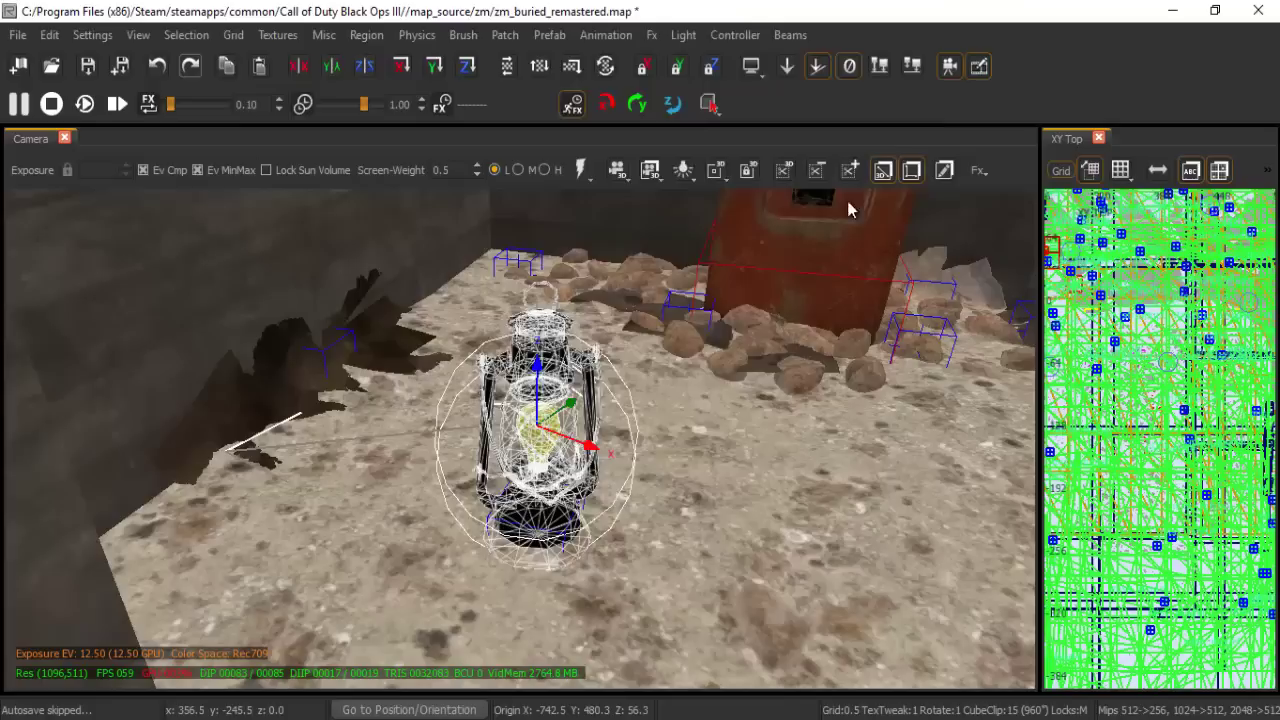
click(612, 432)
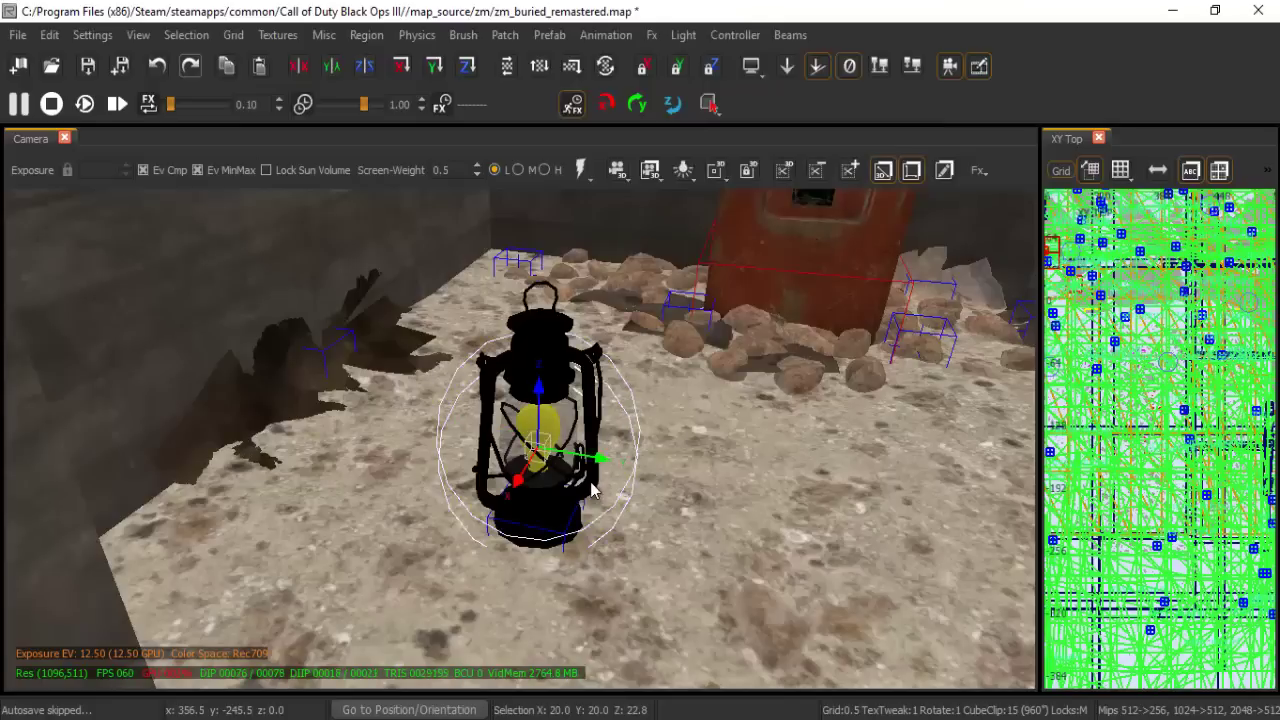
- Delete the copied lantern's light entities, keeping only the lamp model in the alley
key(Escape)
click(541, 423)
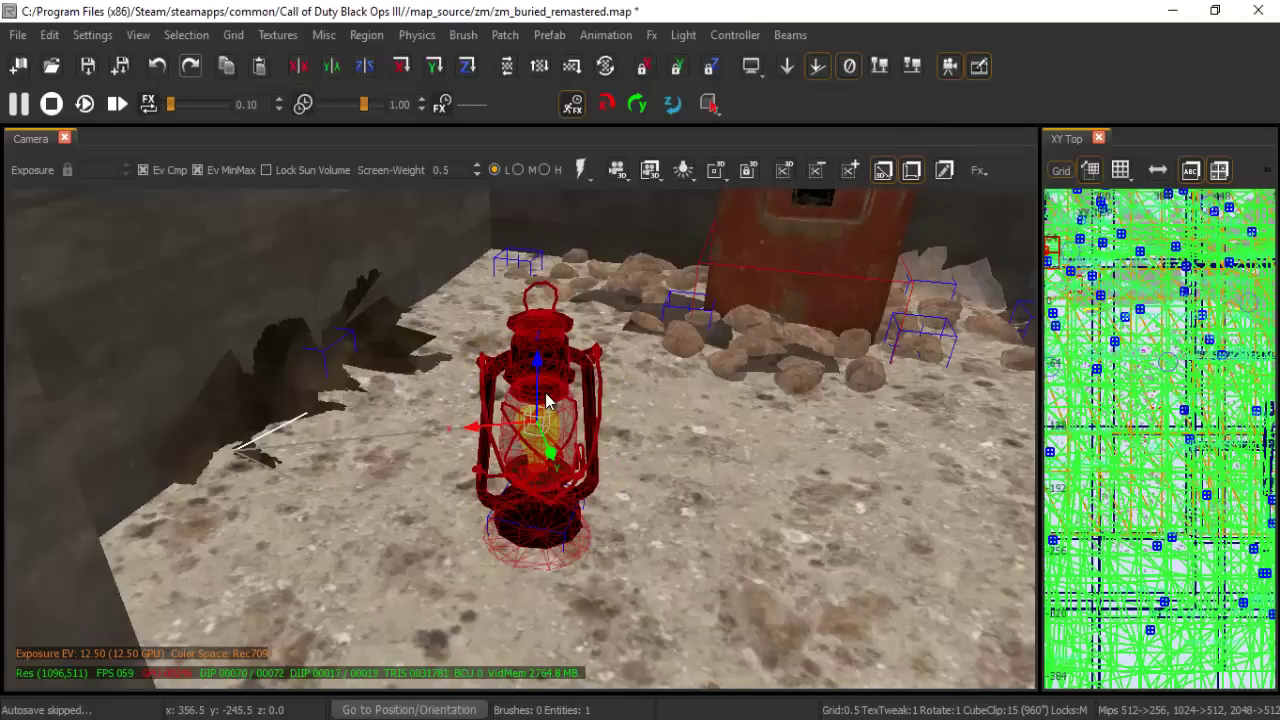
key(Delete)
click(543, 425)
key(BackSpace)
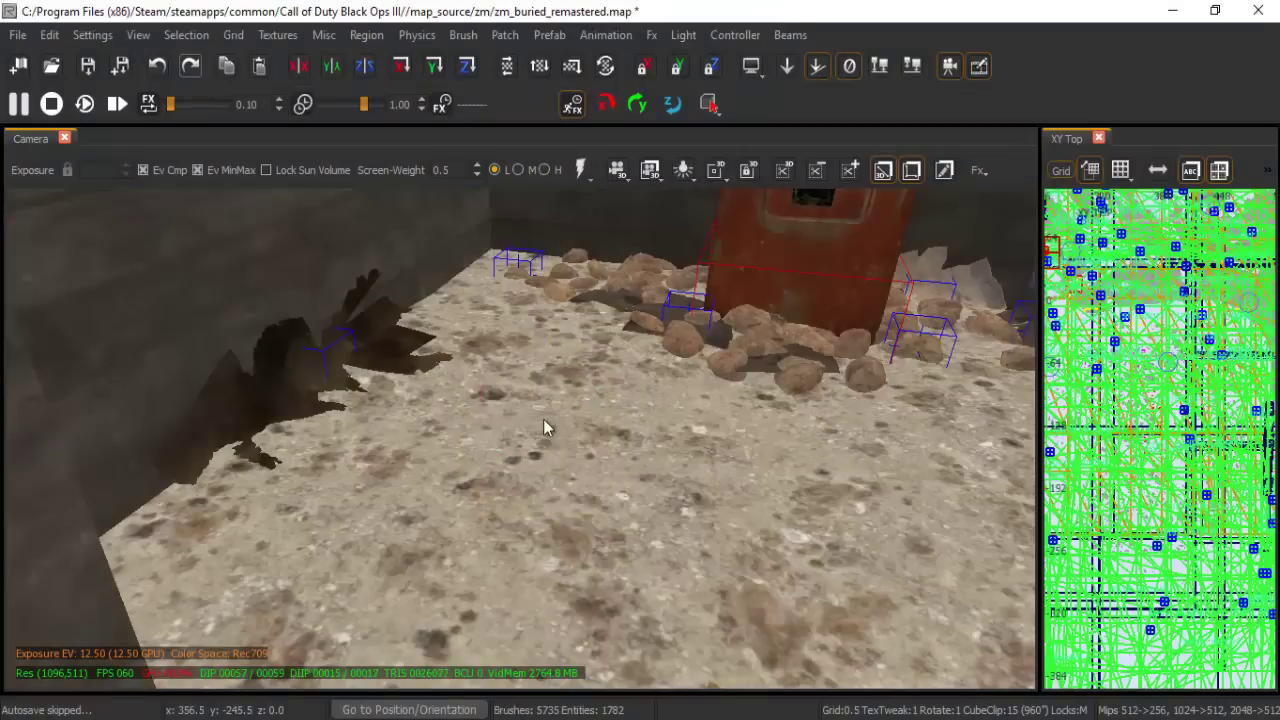
key(shift+h)
- Select the lamp model, open its entity properties in a wider view and look up its model name
click(548, 371)
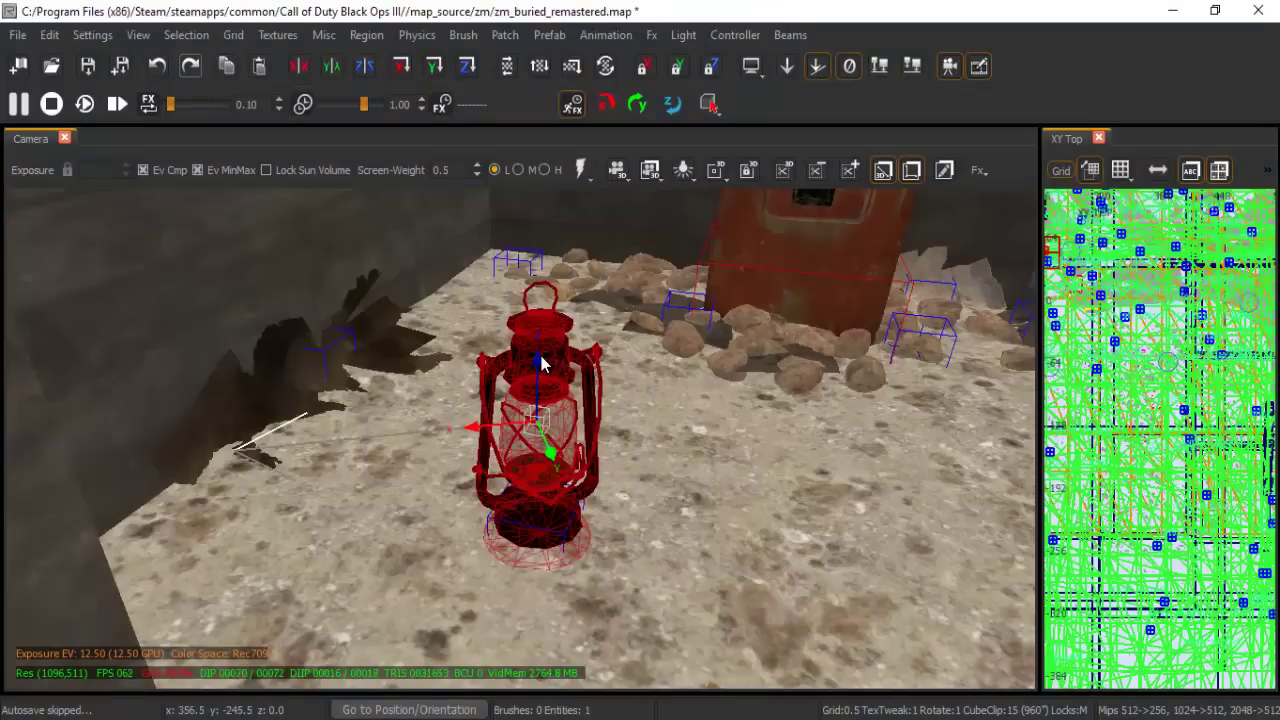
shift+click(546, 345)
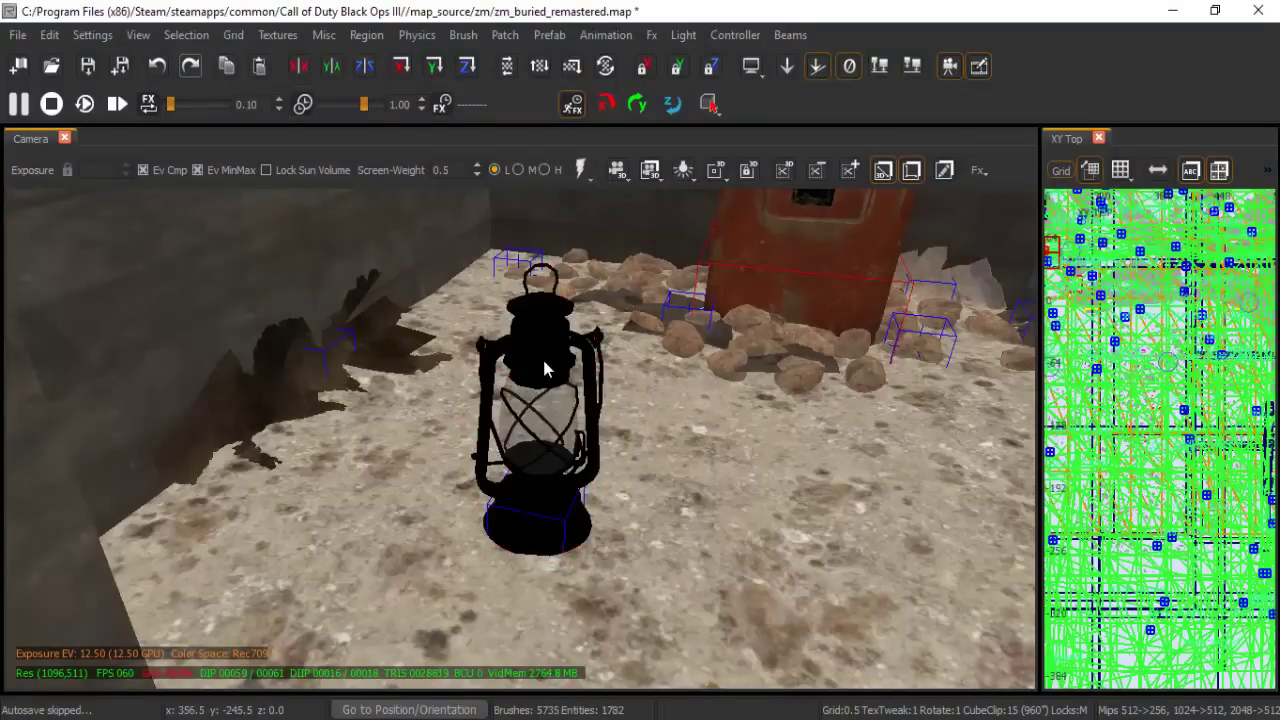
shift+click(542, 359)
key(n)
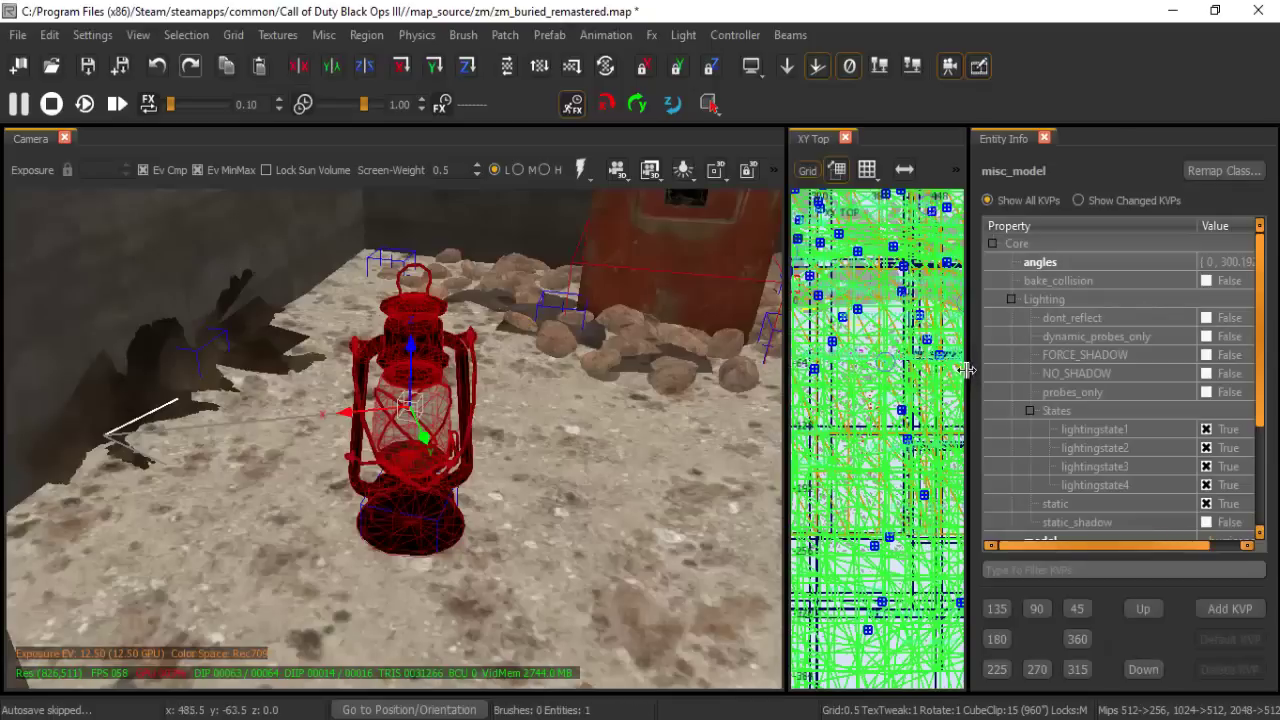
drag(966, 370, 766, 366)
scroll(1081, 420, down, 2)
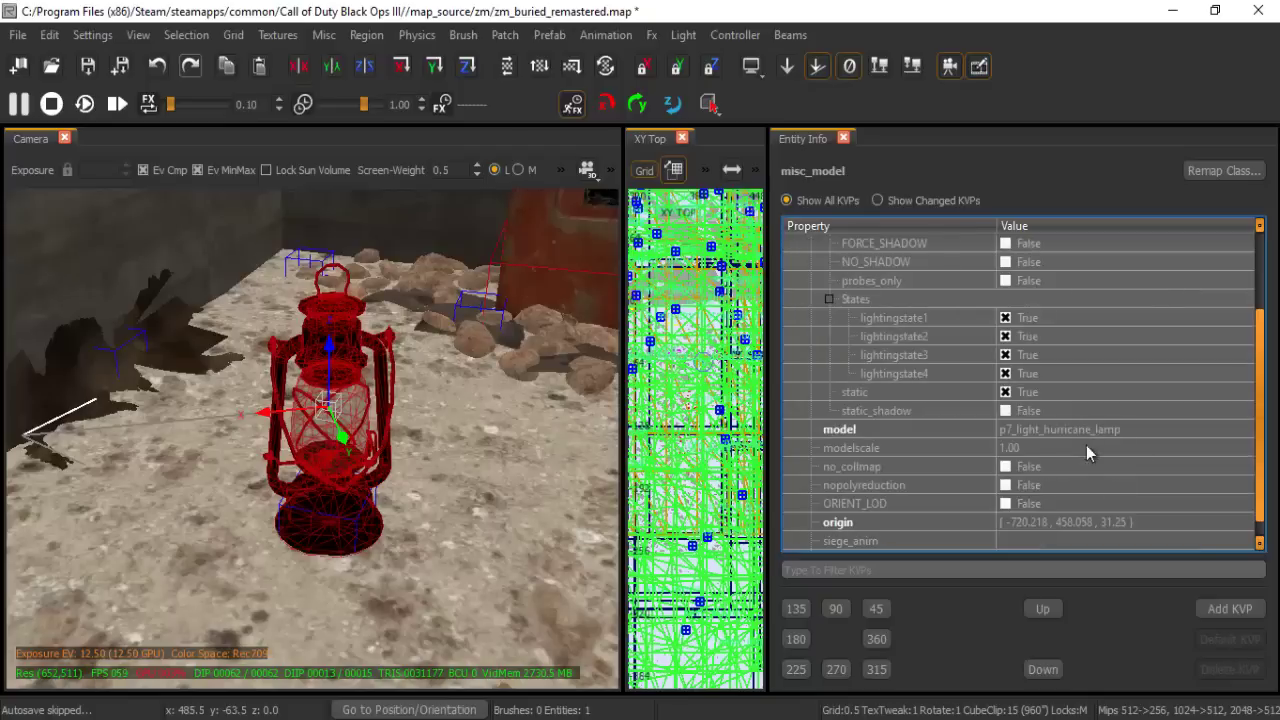
click(1024, 429)
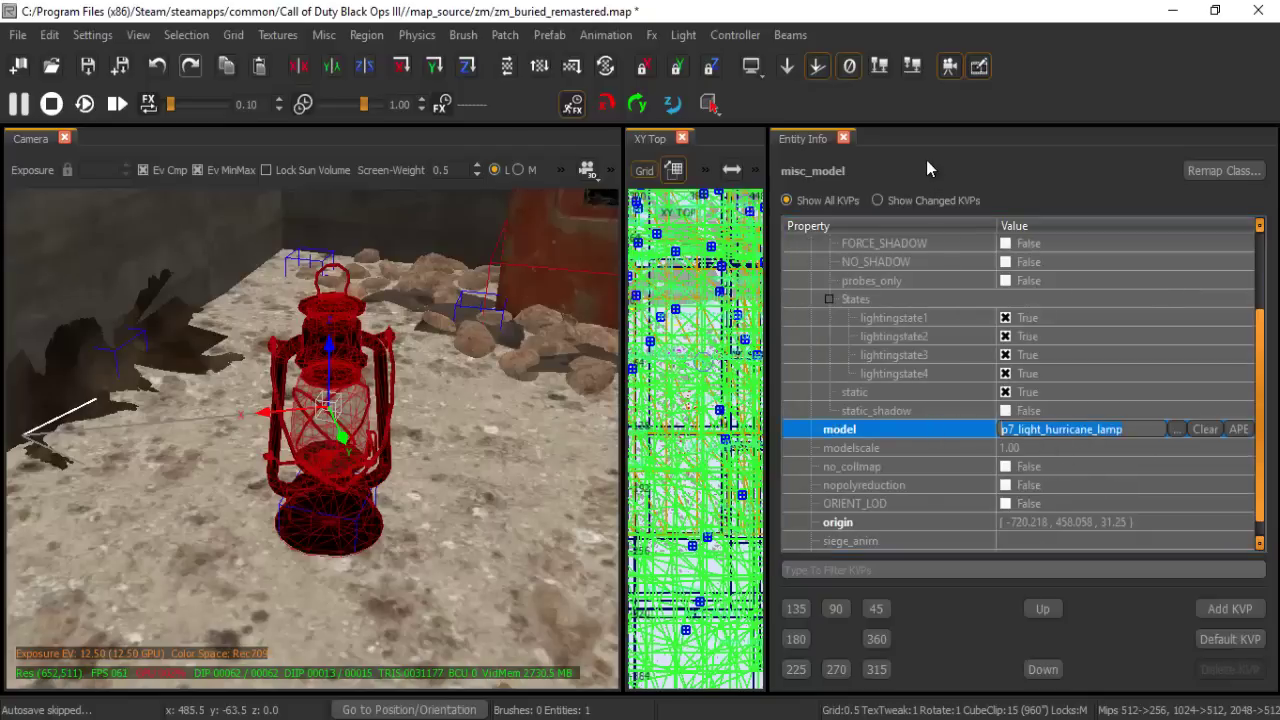
scroll(1077, 413, up, 2)
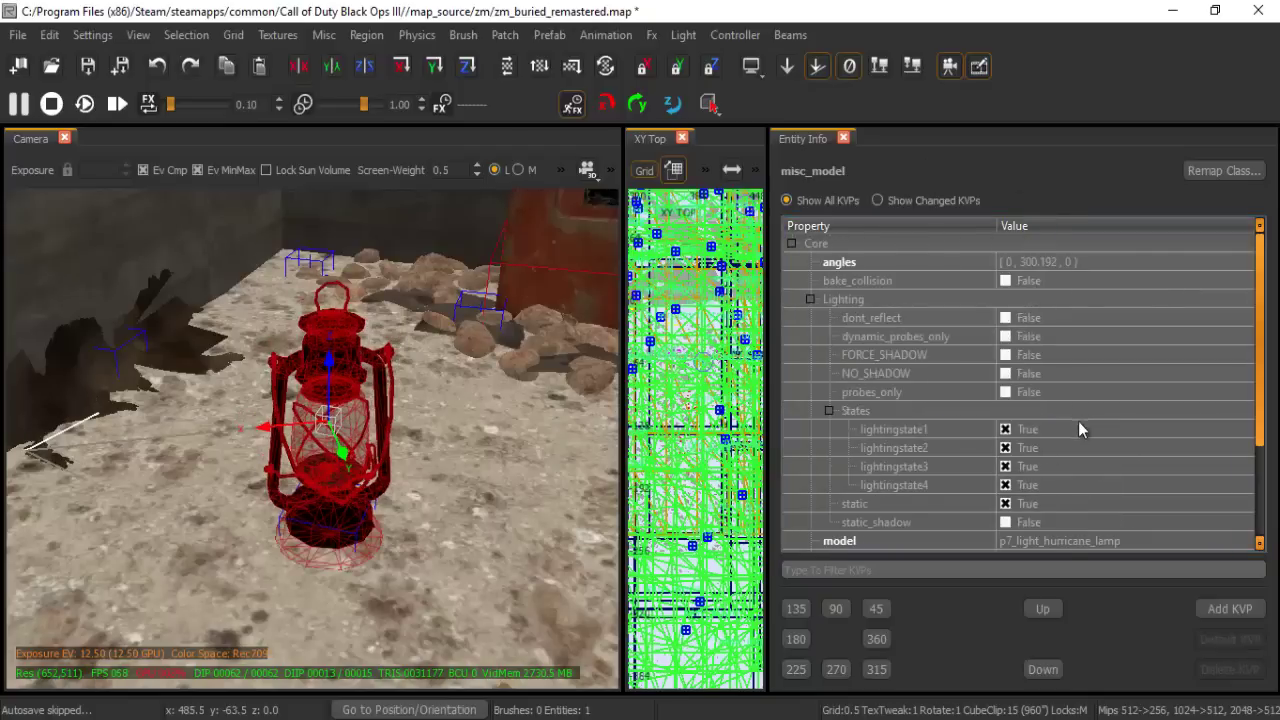
- Search all models in the model browser for p7_light_hurricane_lamp and widen the browser
key(m)
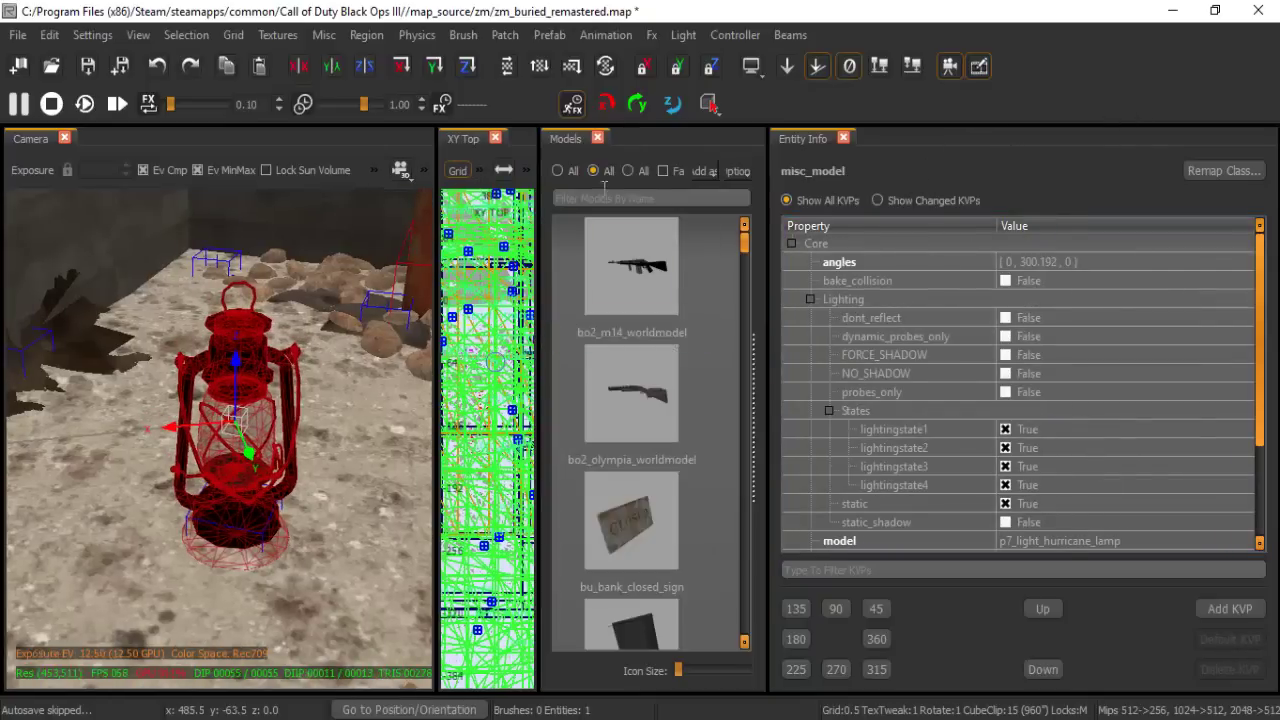
click(627, 198)
text(p7_light_hurricane_lamp)
click(557, 171)
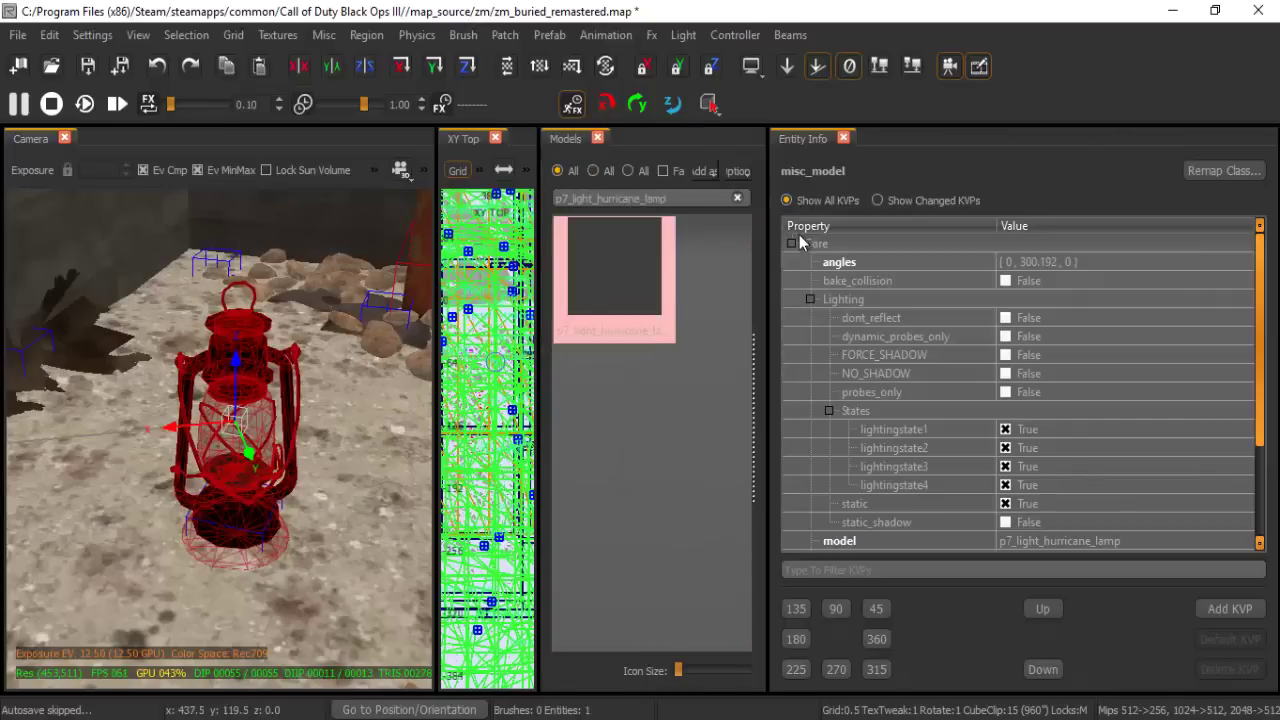
drag(768, 239, 1072, 238)
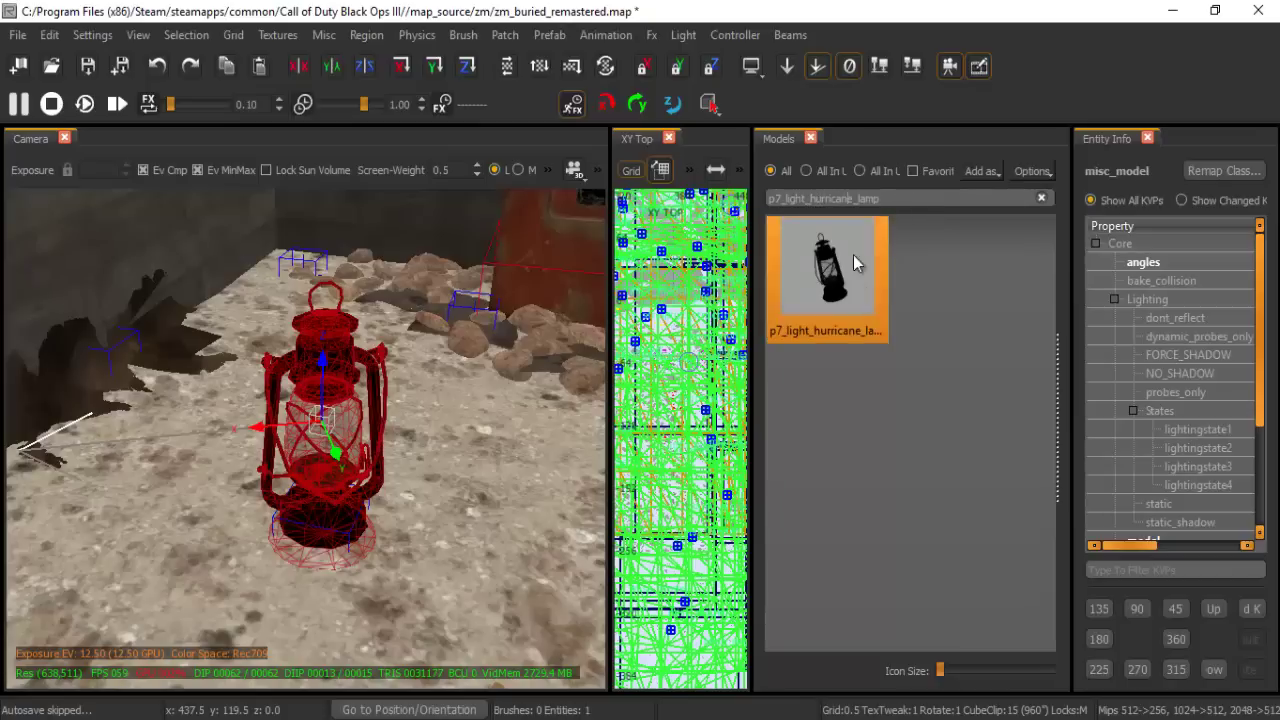
- Deselect the lamp, highlight p7_light_hurricane_lamp in the search results and close the model browser
key(Escape)
right_drag(340, 453, 382, 395)
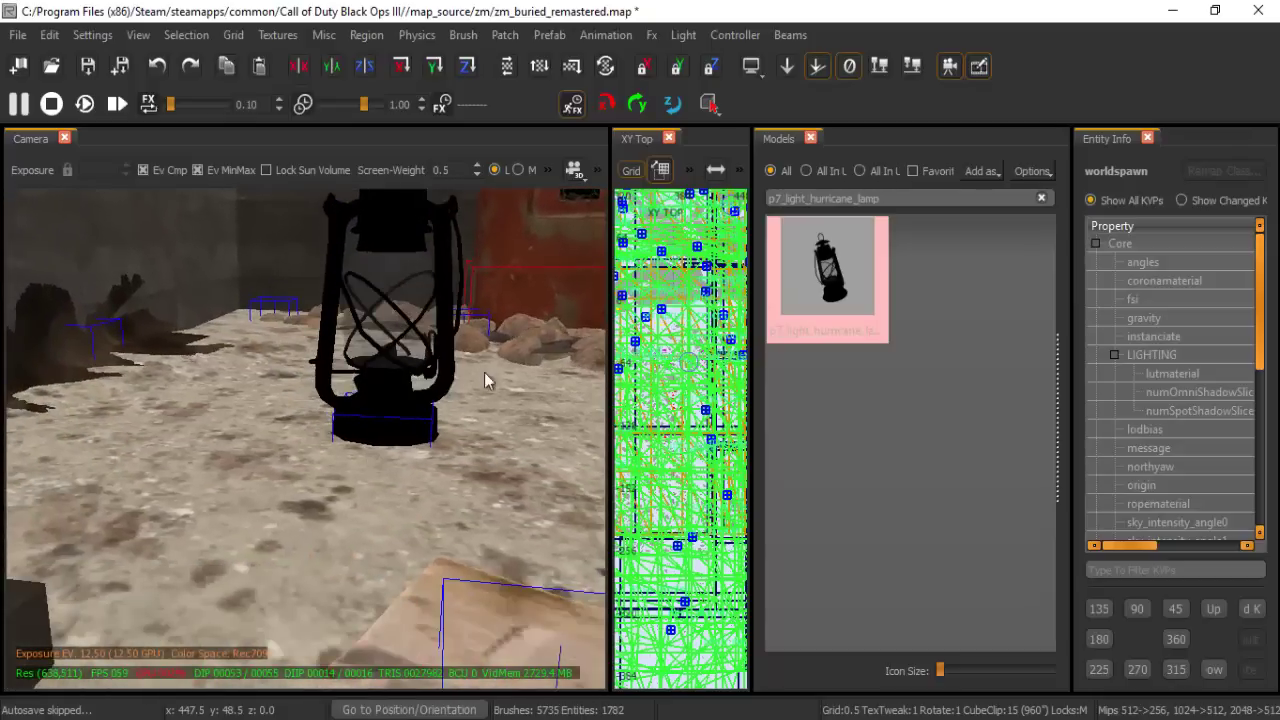
right_drag(483, 422, 483, 420)
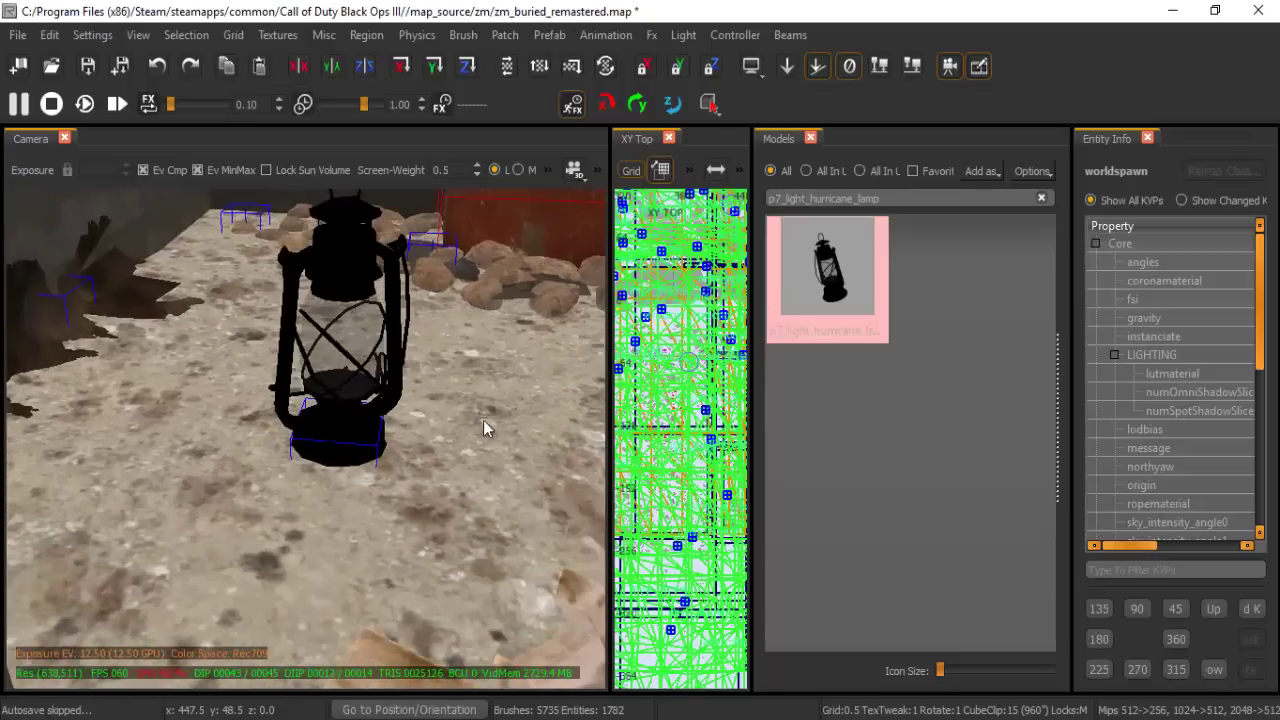
click(877, 296)
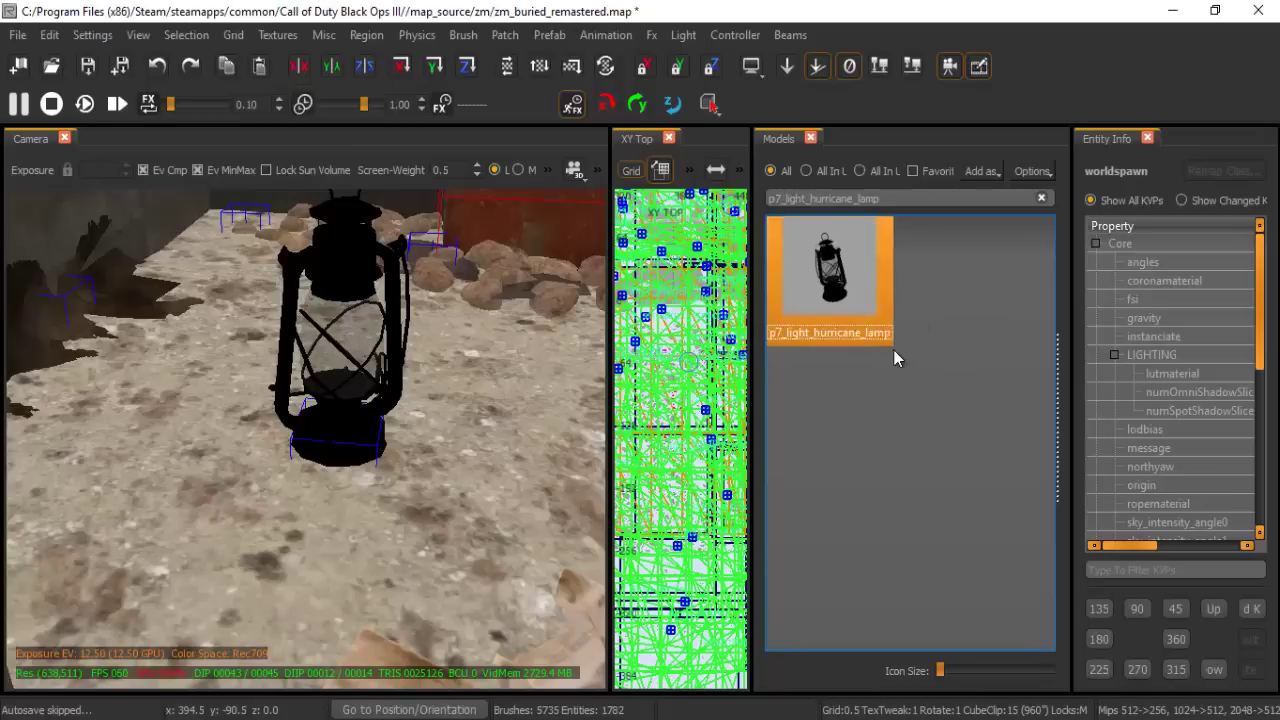
click(810, 138)
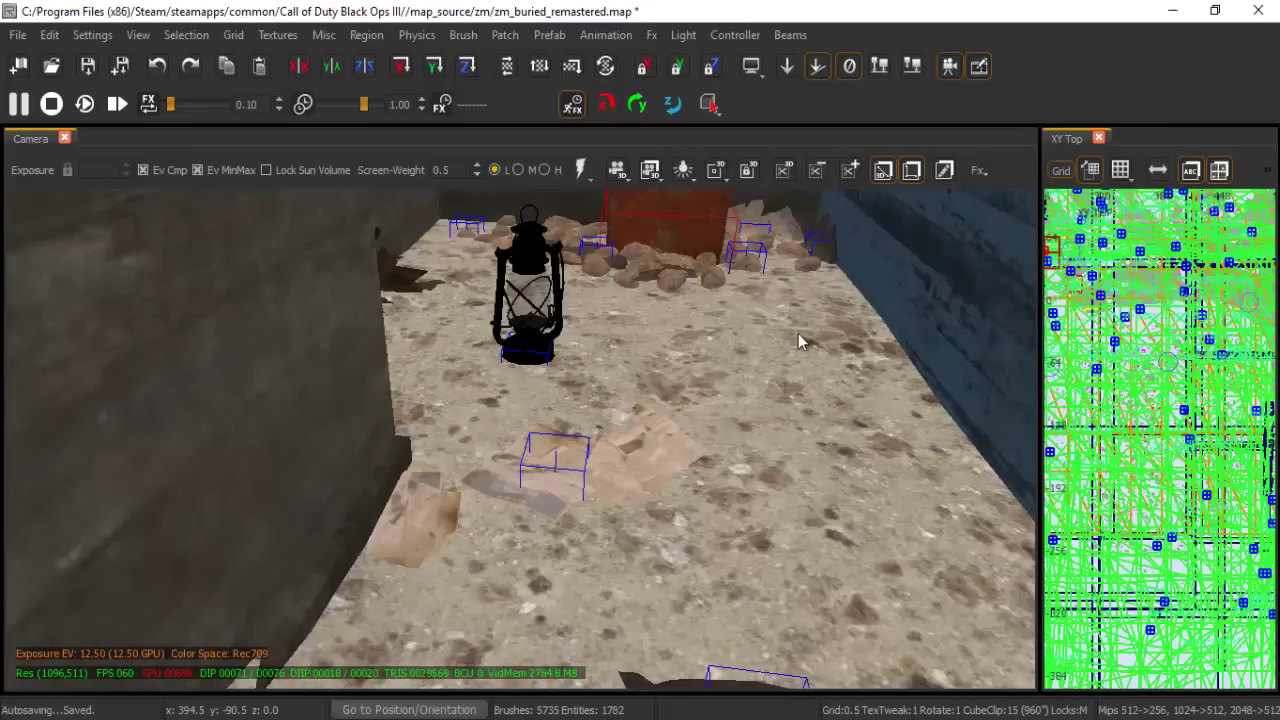
right_drag(677, 442, 643, 440)
right_click(622, 399)
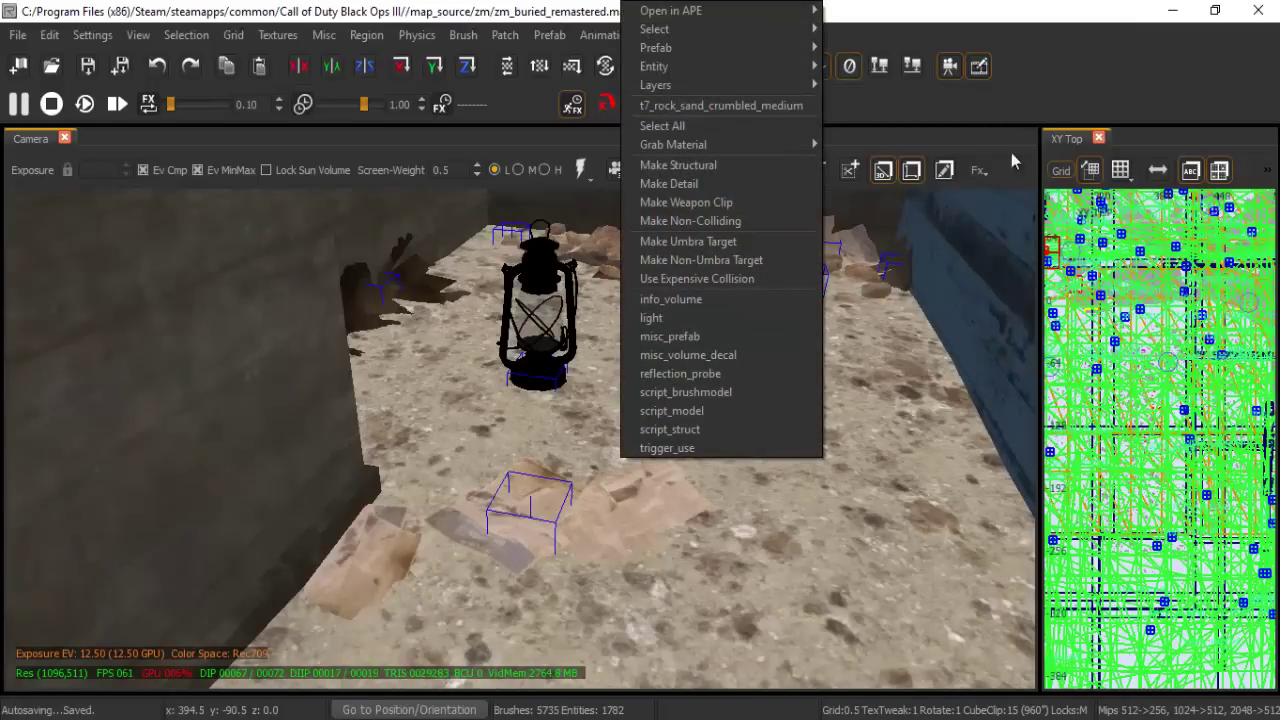
click(1048, 115)
- Search the entity browser for light and place a light entity on the ground beside the lamp
key(b)
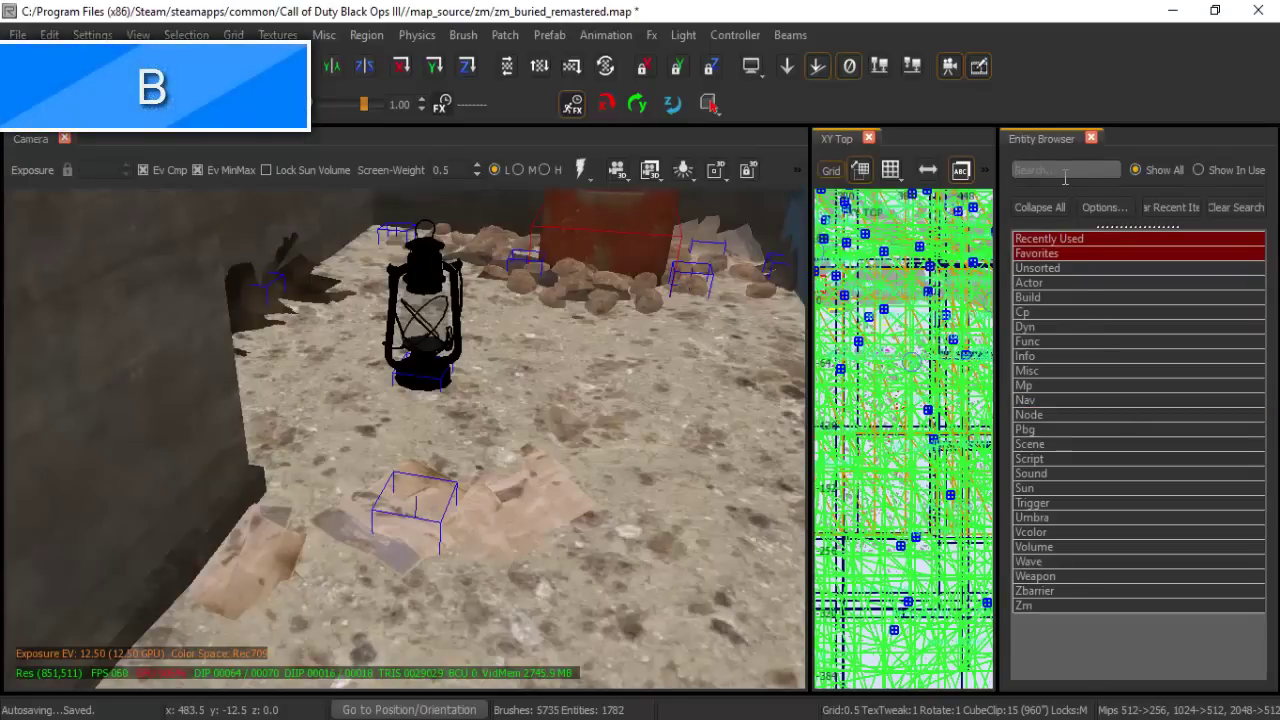
click(1065, 170)
text(light)
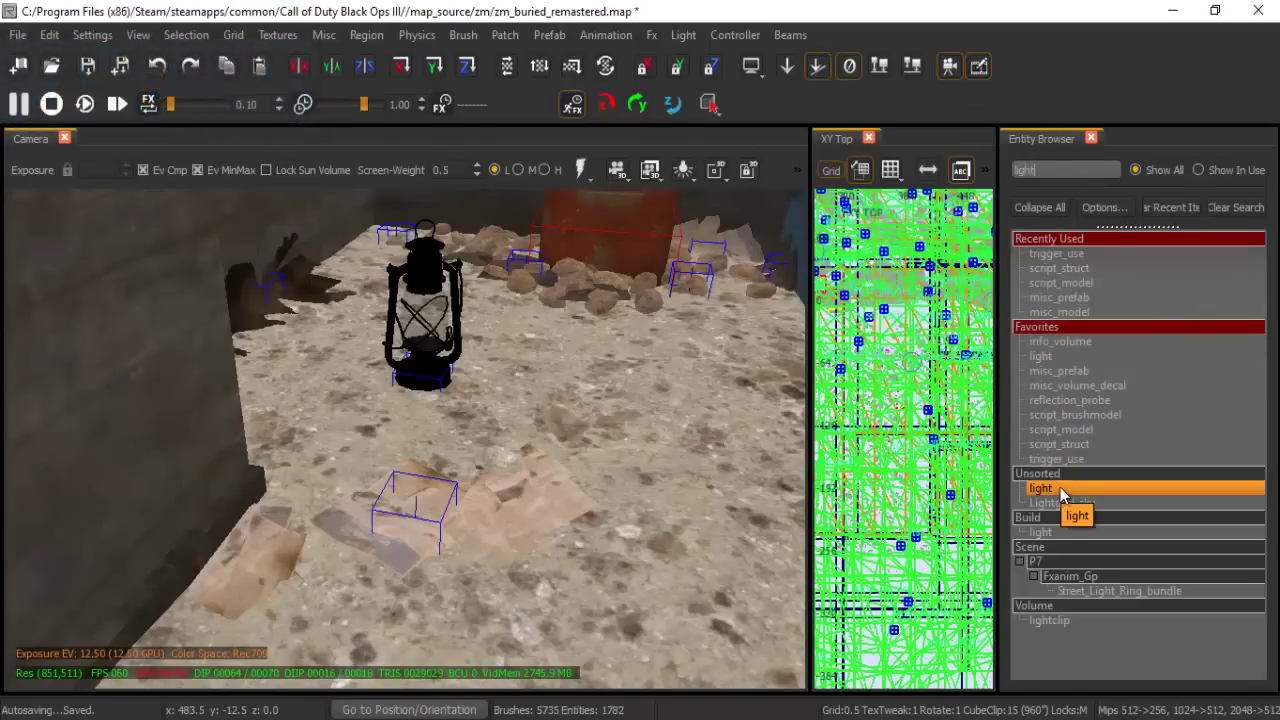
drag(1058, 494, 566, 432)
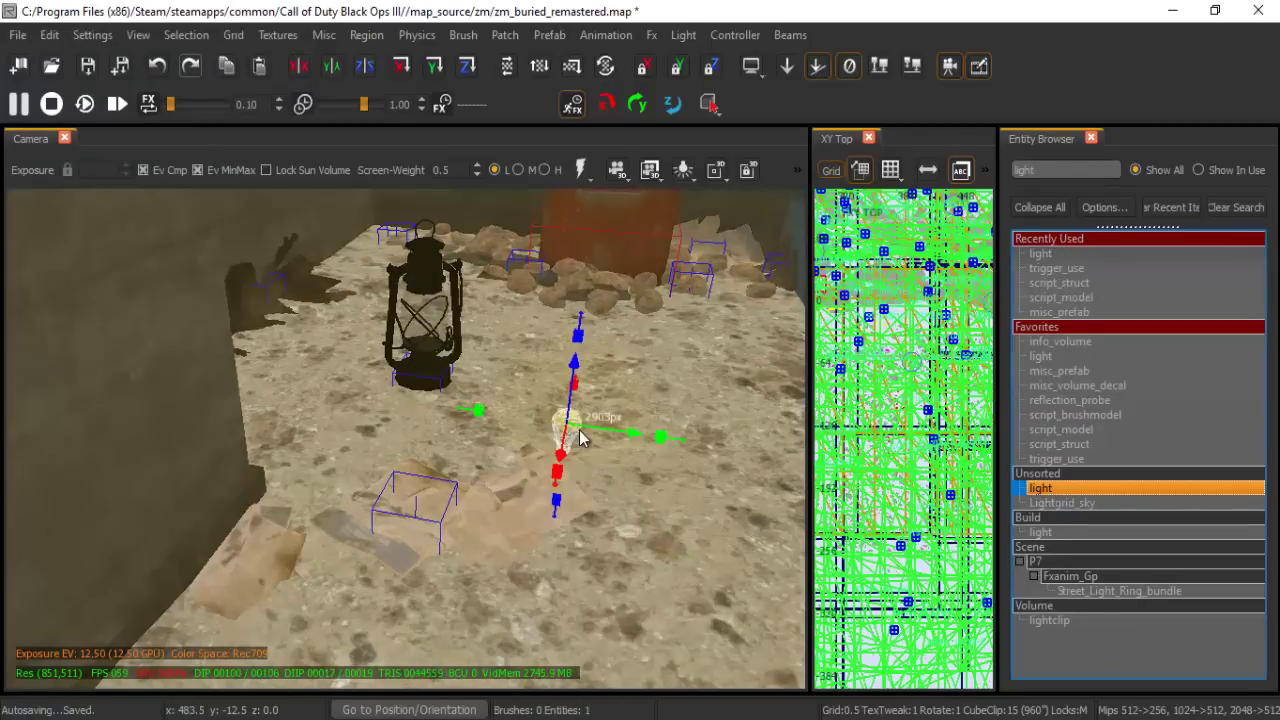
- Turn on the lighting preview and move the new light to about X -719, Y 486, Z 50.5
right_drag(588, 504, 588, 501)
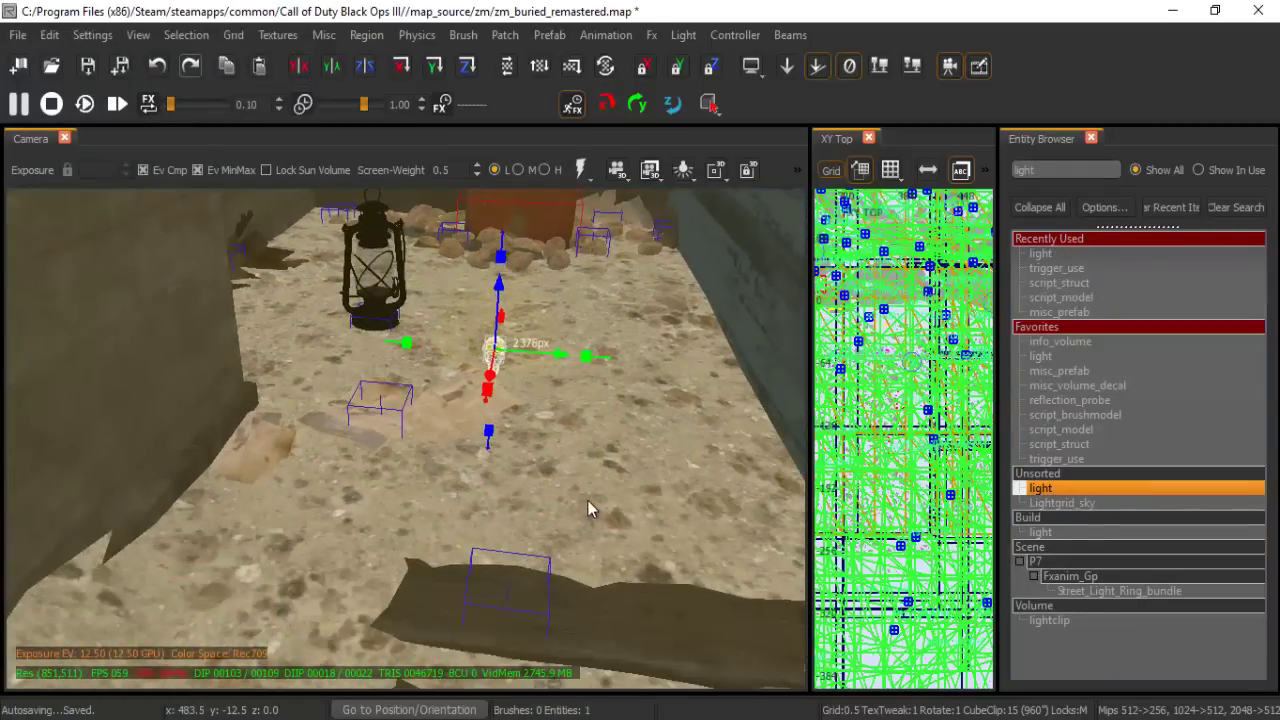
key(F8)
scroll(551, 385, up, 1)
drag(530, 379, 541, 279)
right_drag(591, 398, 591, 398)
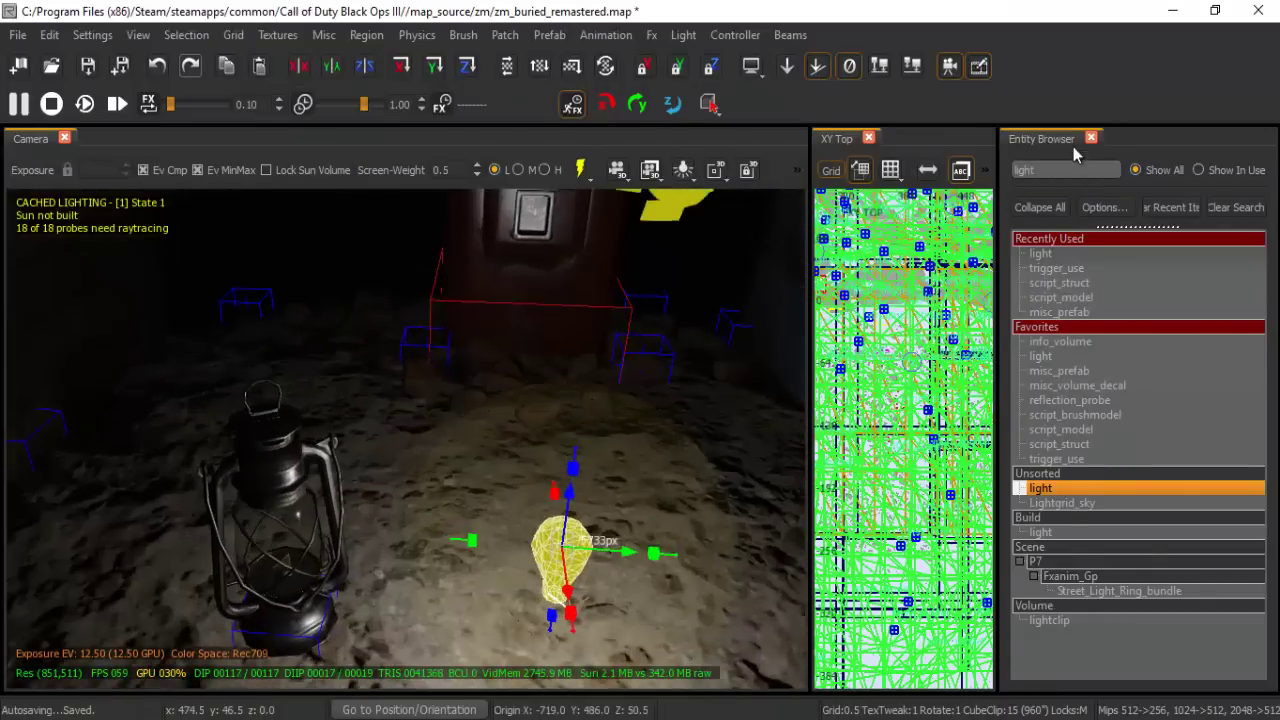
- Close the entity browser and widen the XY Top view beside the camera view
click(1091, 139)
drag(976, 424, 660, 450)
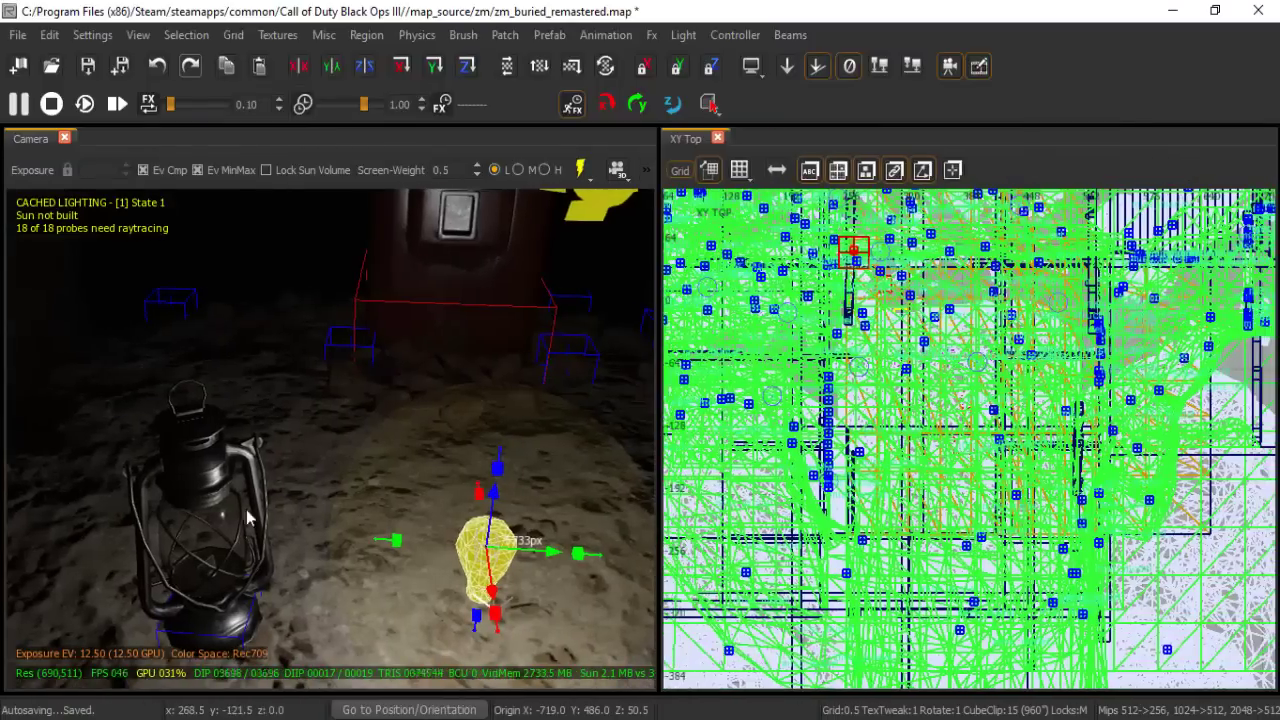
scroll(983, 418, down, 4)
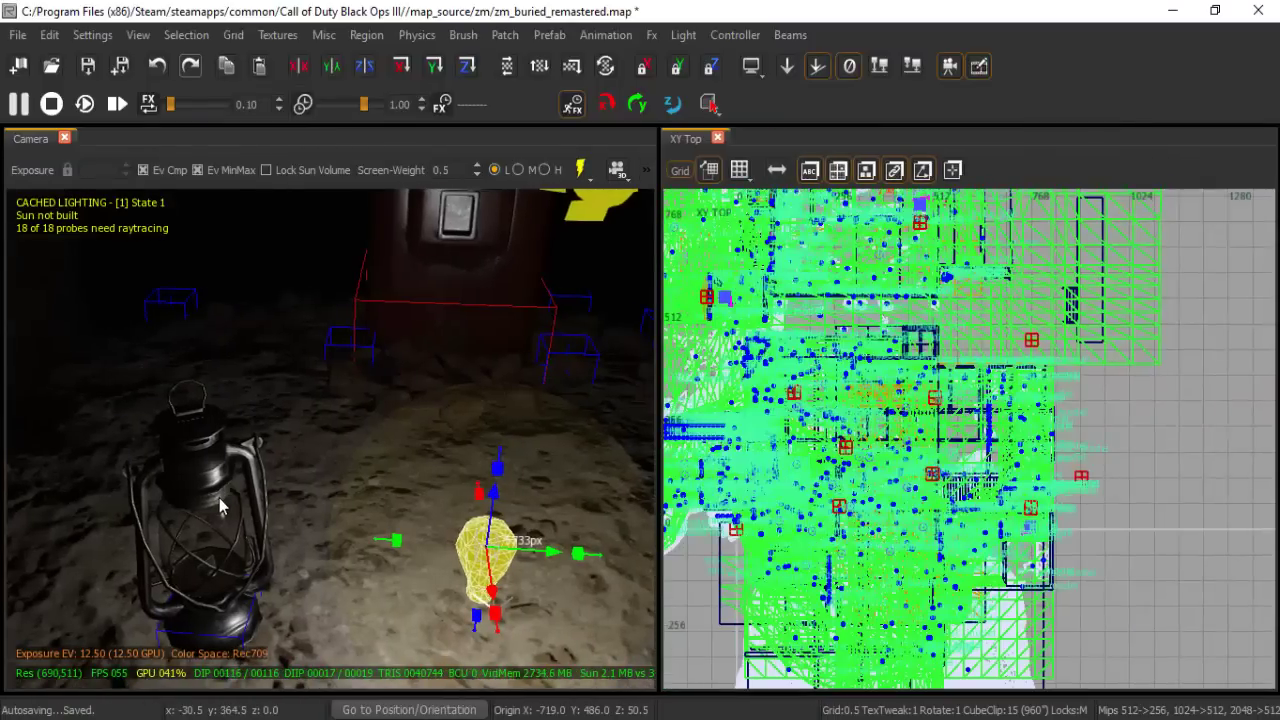
- Select only the lamp model and centre both views on it, with a close-up in the XY Top view
key(Escape)
click(224, 491)
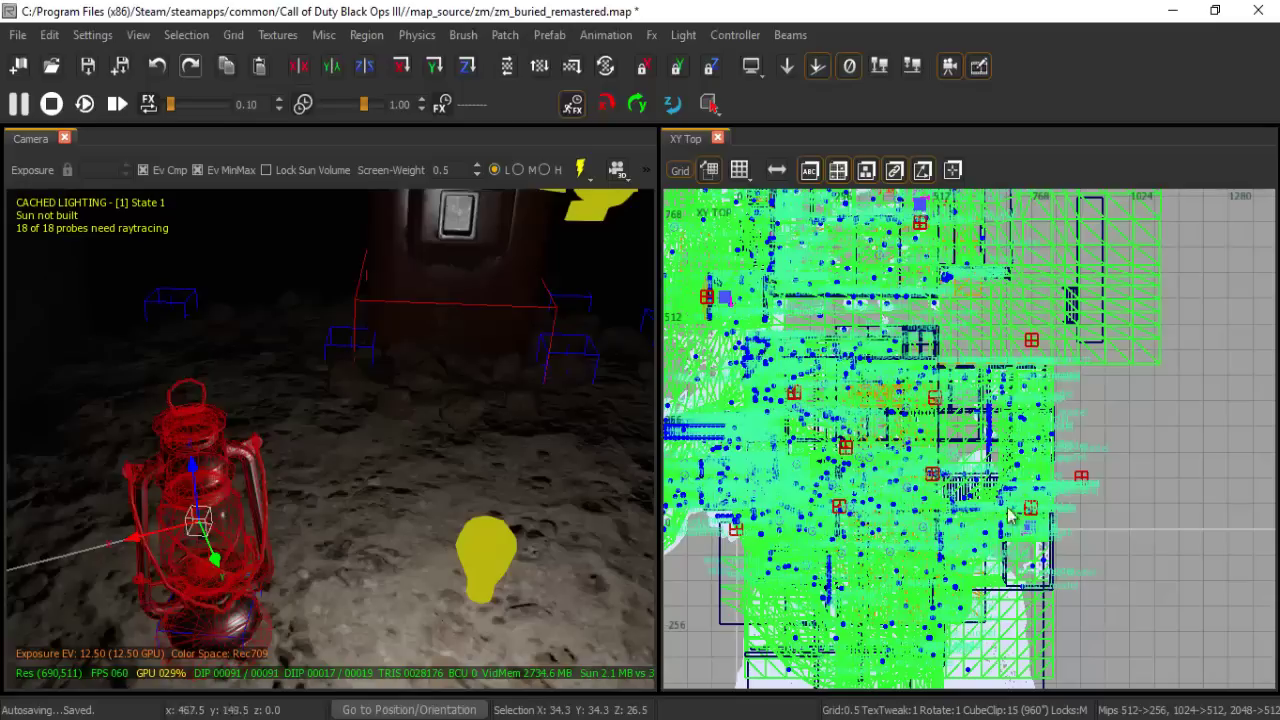
shift+click(190, 487)
shift+click(201, 487)
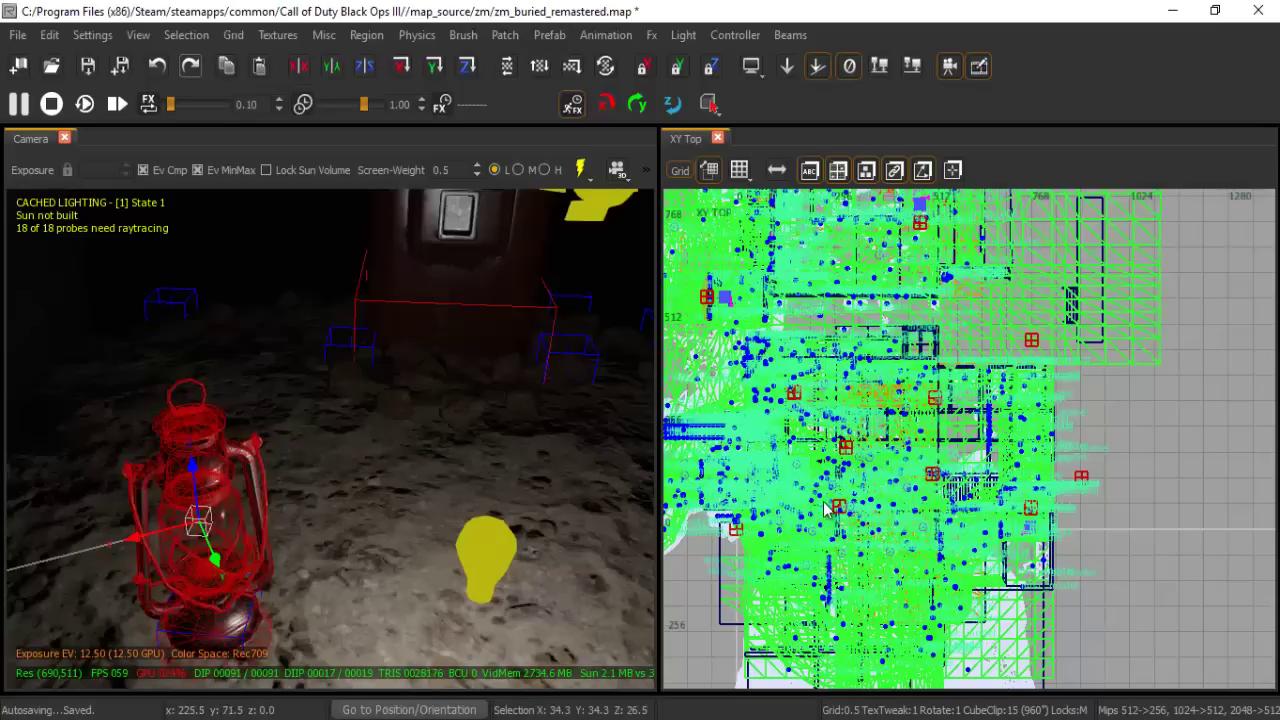
key(f)
scroll(955, 465, up, 5)
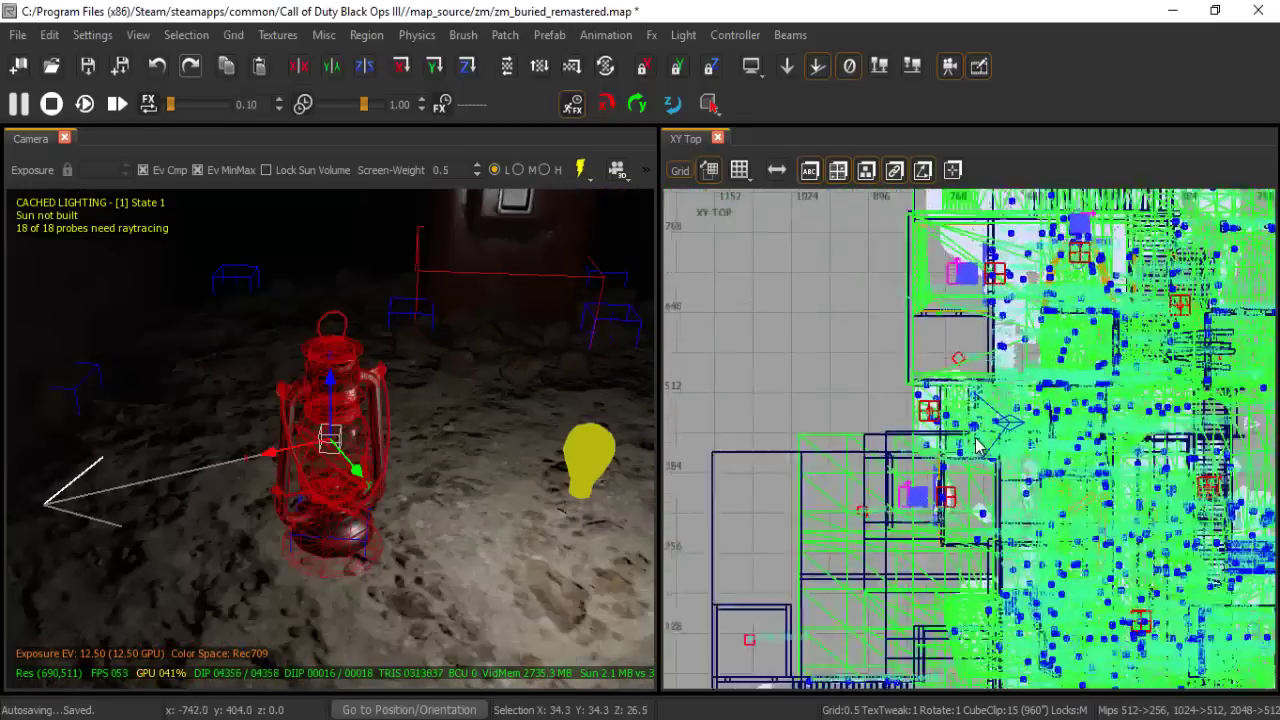
scroll(987, 420, up, 2)
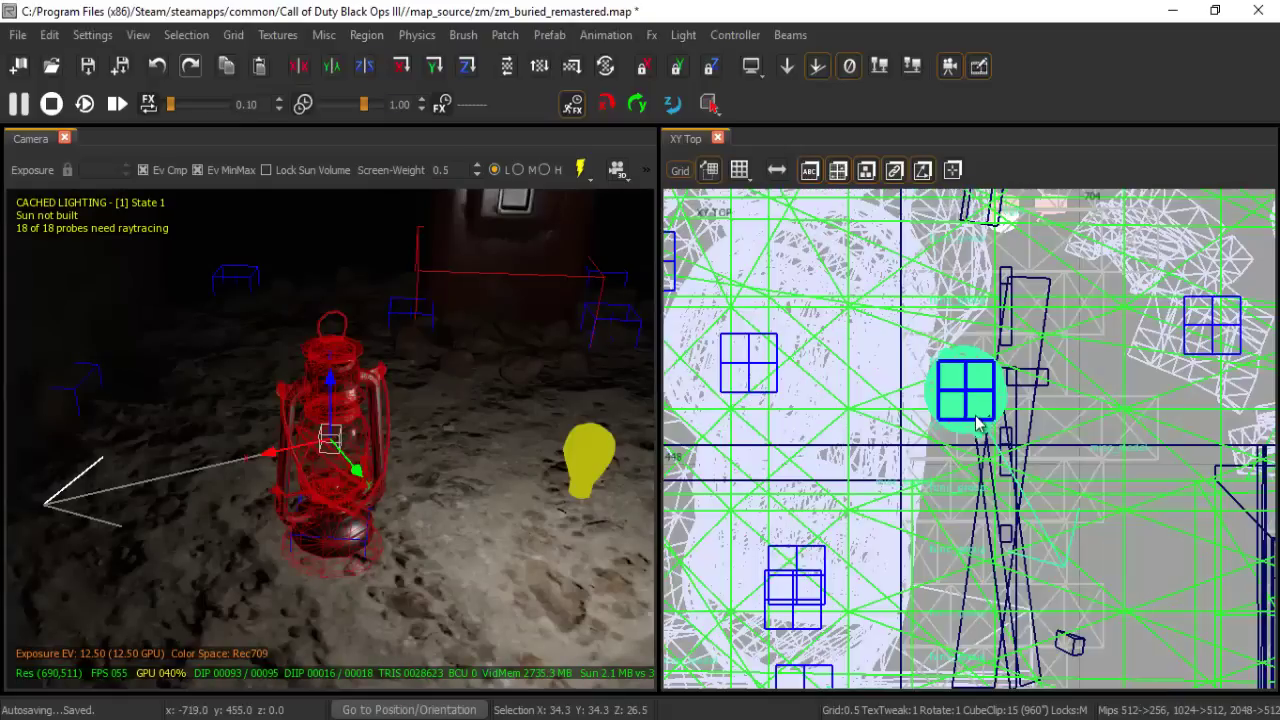
- Select only the light and move it inside the lamp model to about X -724.5, Y 462, Z 43.5
key(Escape)
shift+click(585, 452)
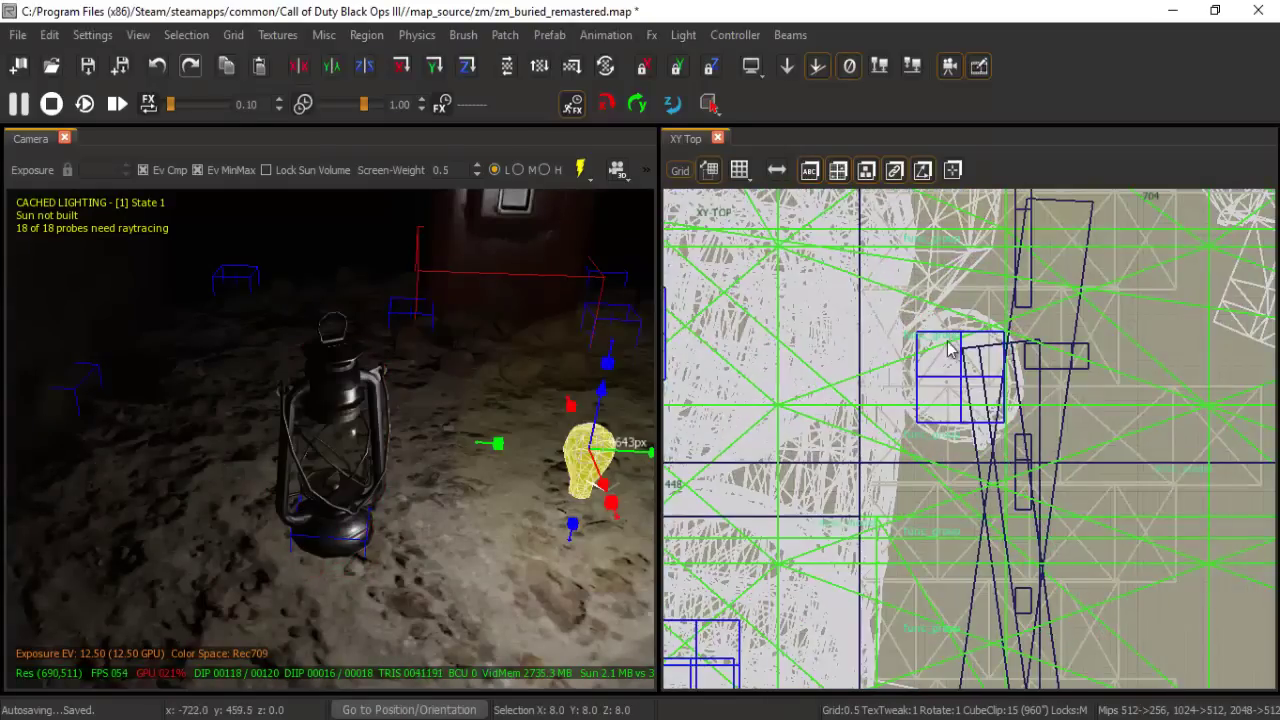
right_drag(949, 352, 933, 456)
scroll(948, 355, down, 1)
drag(980, 262, 950, 483)
scroll(950, 458, up, 8)
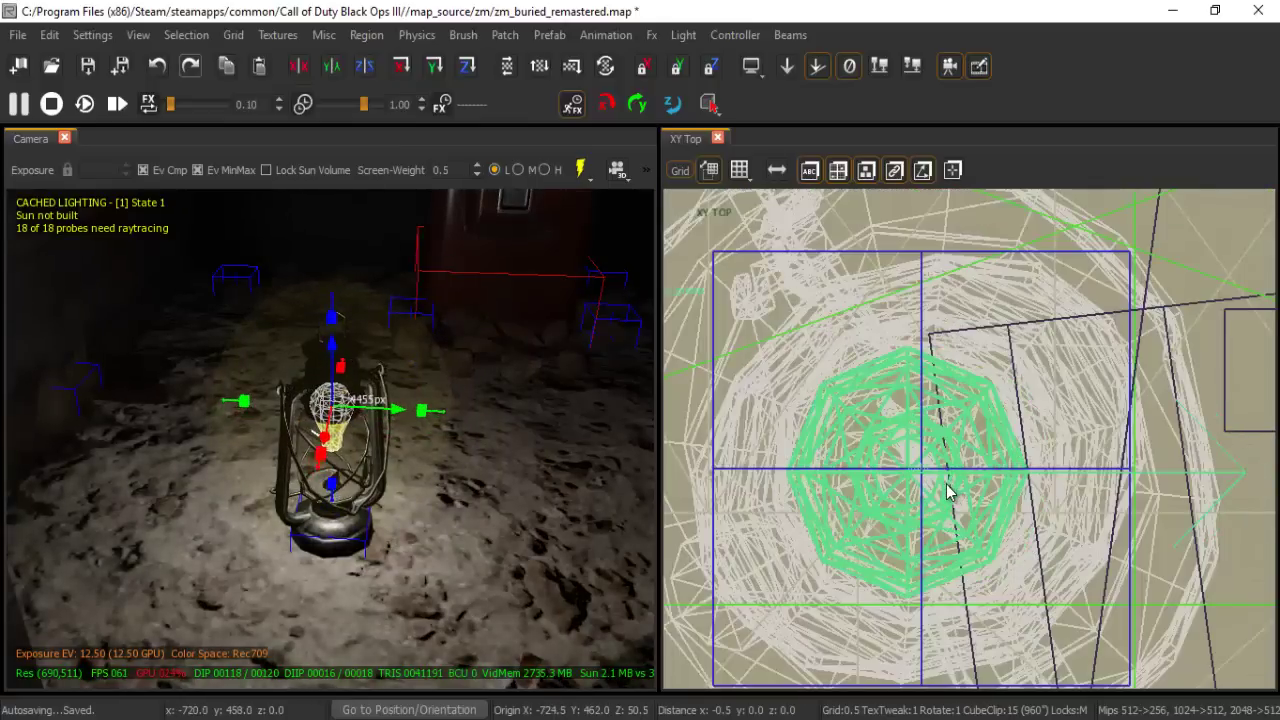
scroll(381, 456, up, 2)
scroll(371, 458, down, 3)
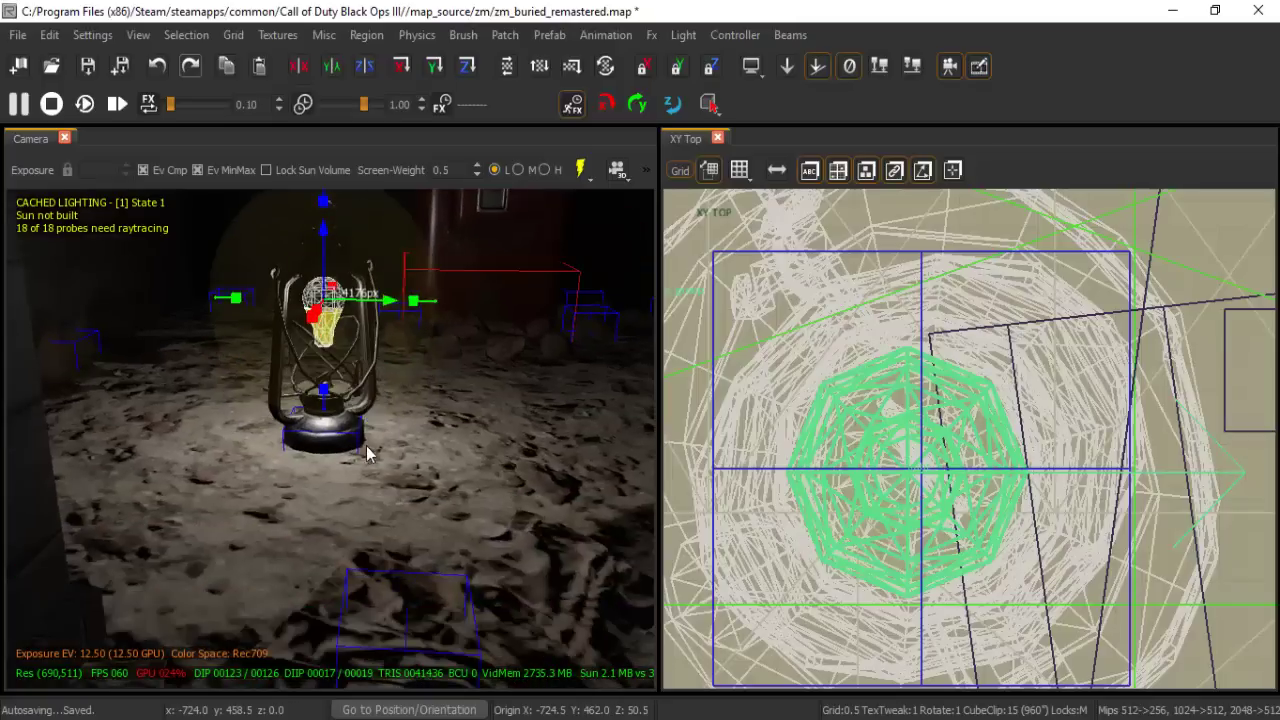
drag(325, 238, 321, 305)
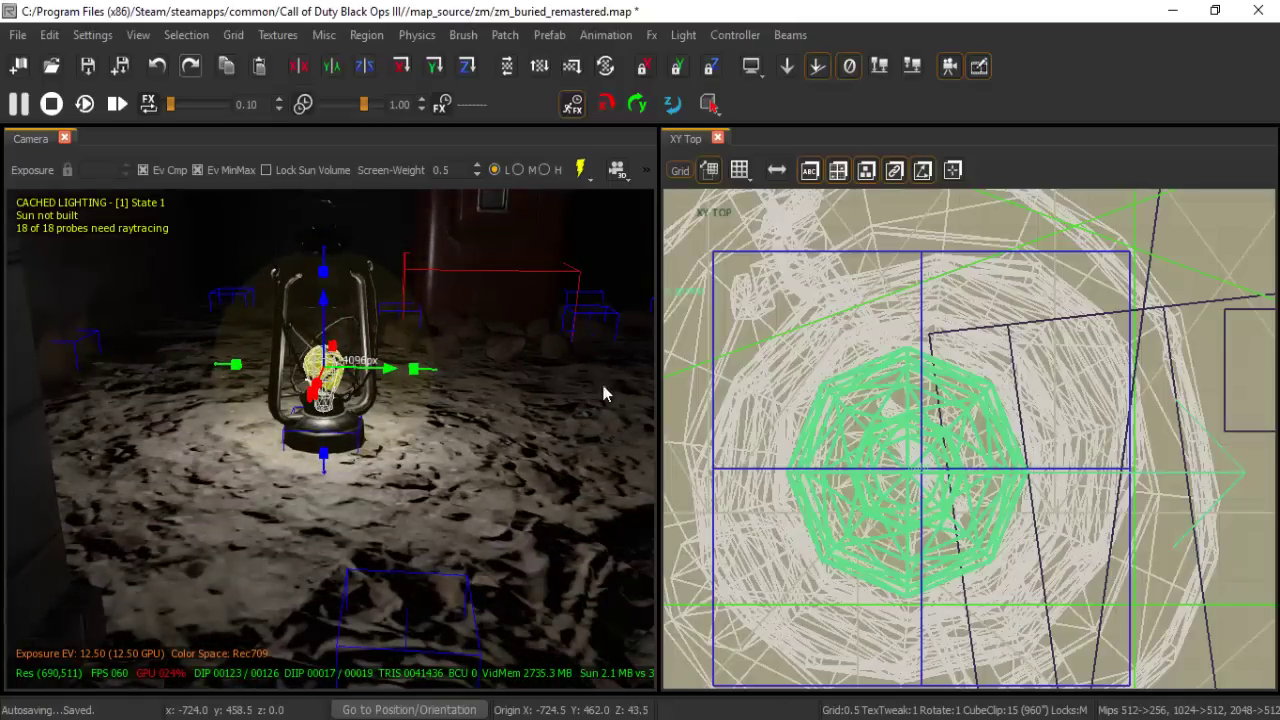
- Show the selected light's entity properties and widen that panel until its values are readable
key(n)
drag(523, 408, 829, 370)
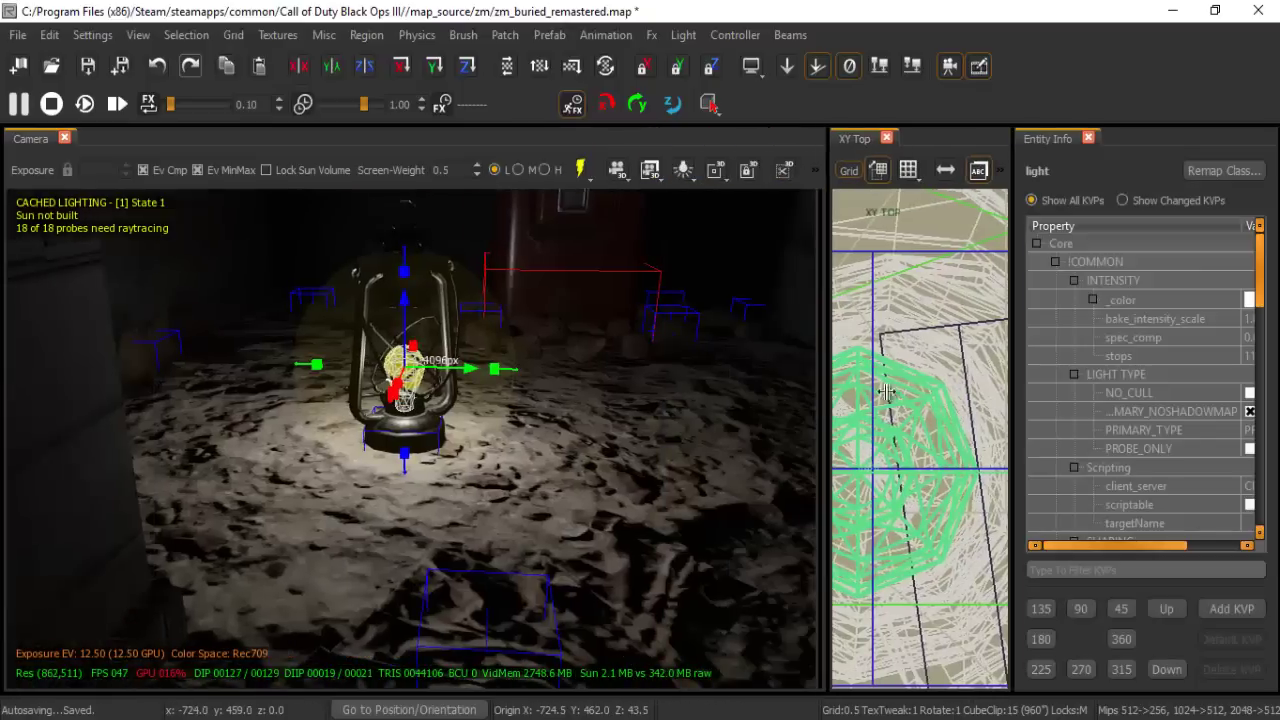
drag(1013, 327, 906, 325)
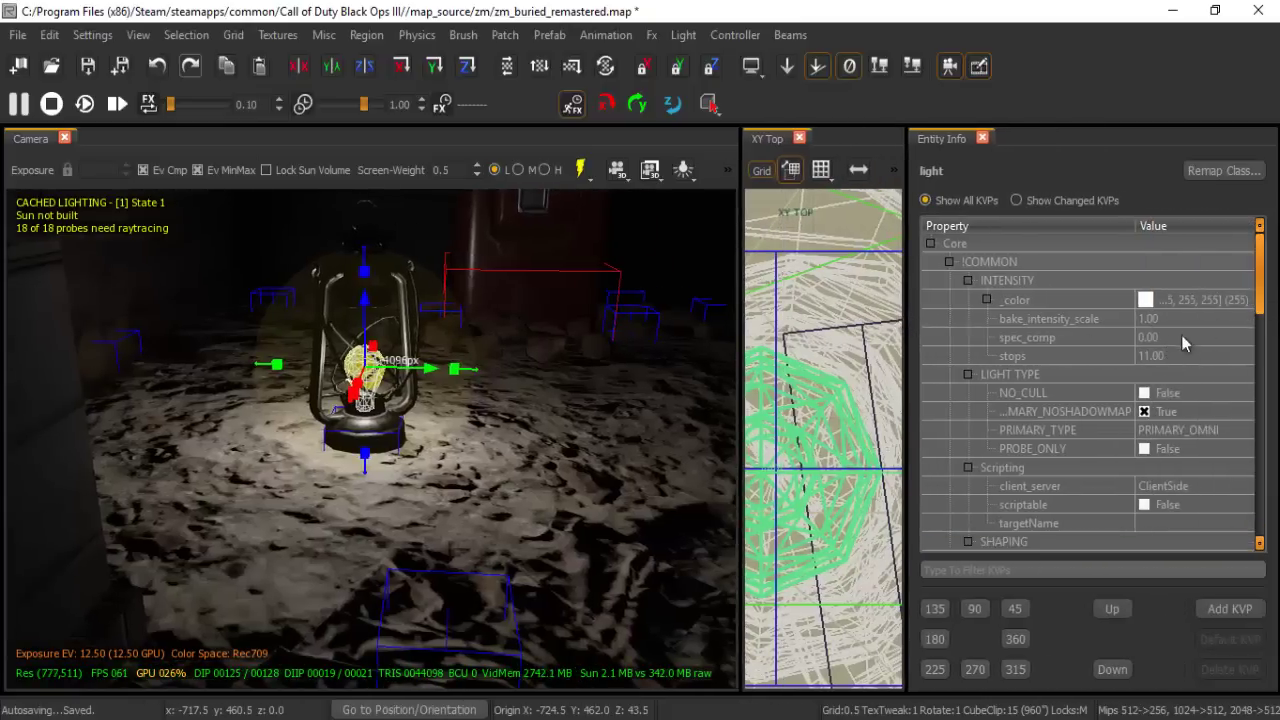
- Set the light's stops value to 15
double_click(1150, 358)
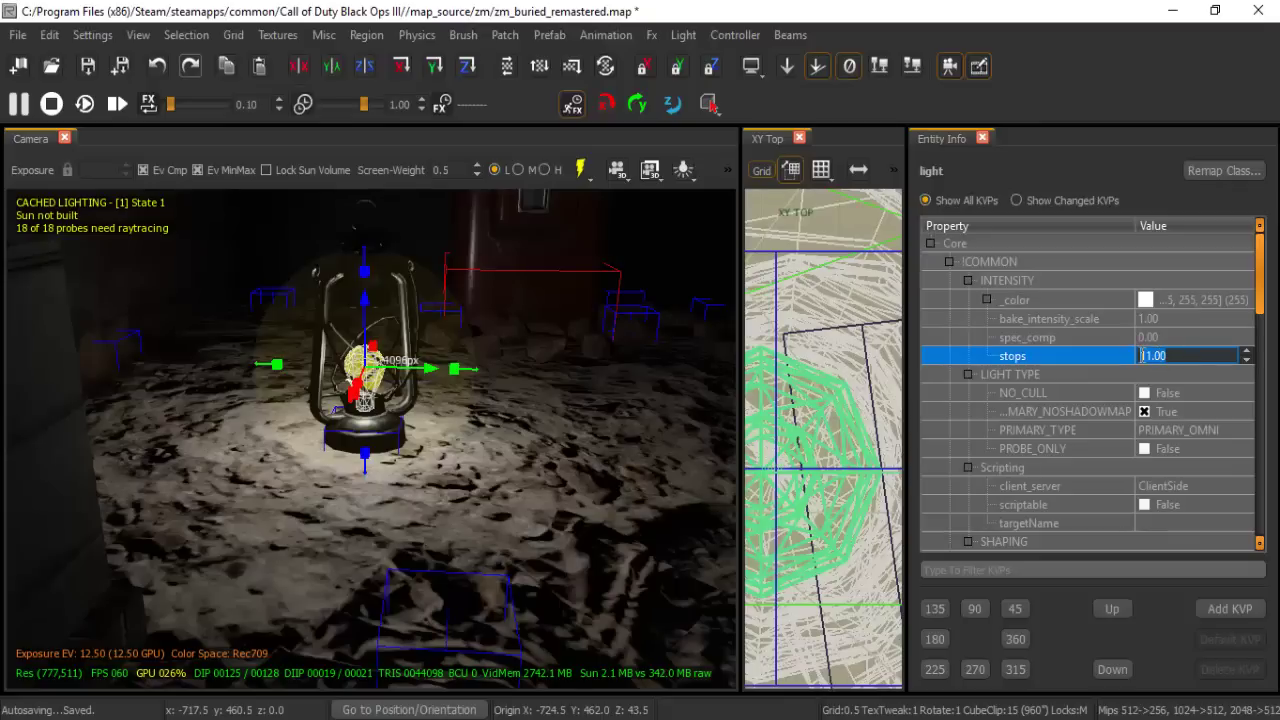
drag(1142, 356, 1165, 356)
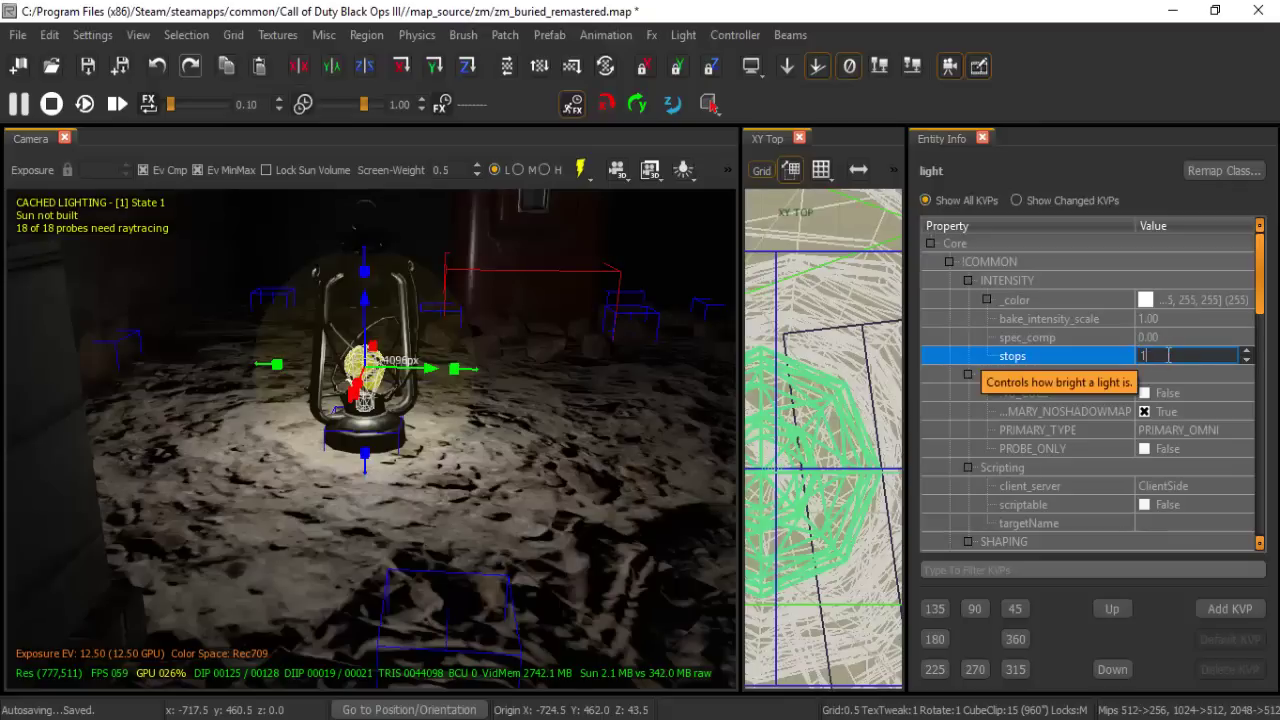
key(Return)
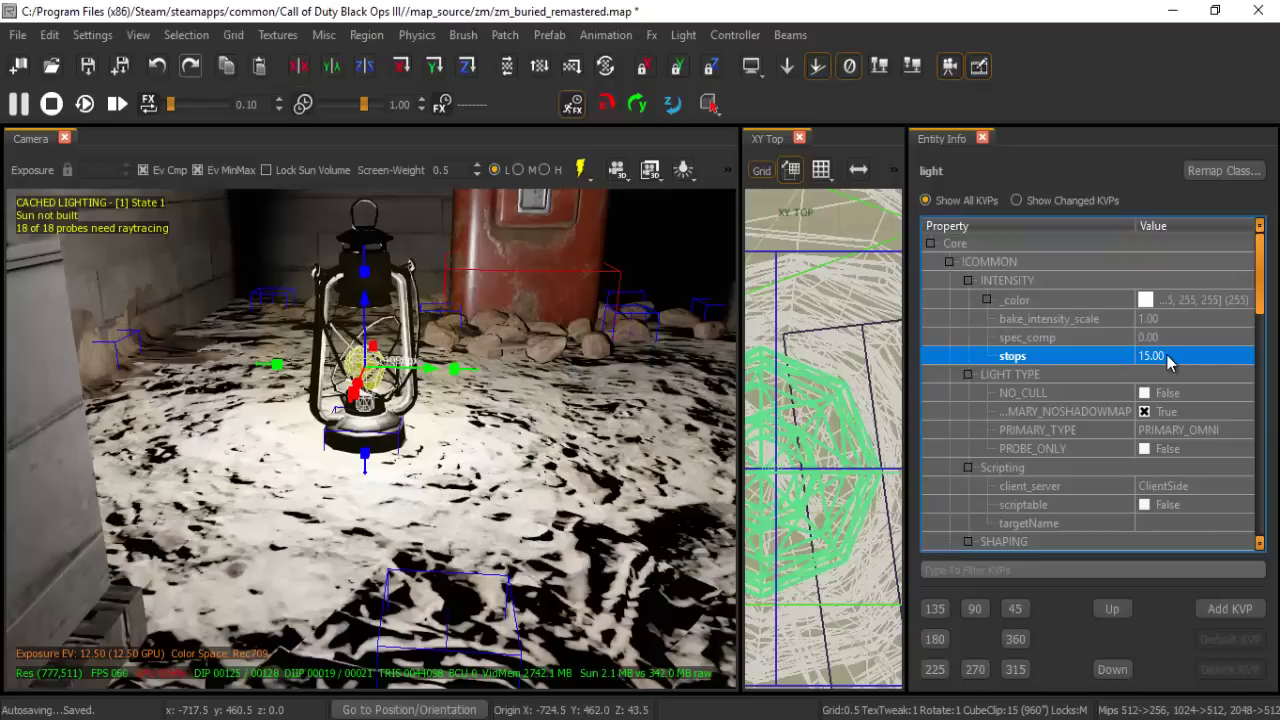
- Set the light's stops value to 9
double_click(1170, 358)
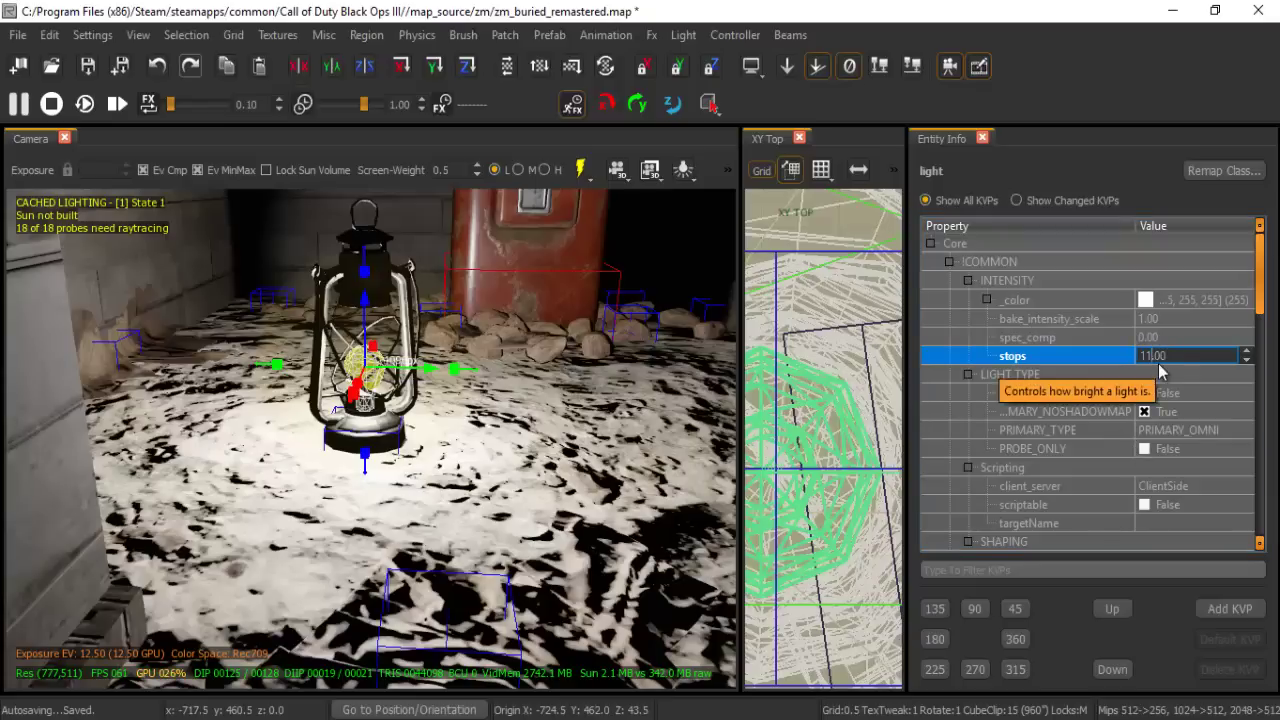
key(Return)
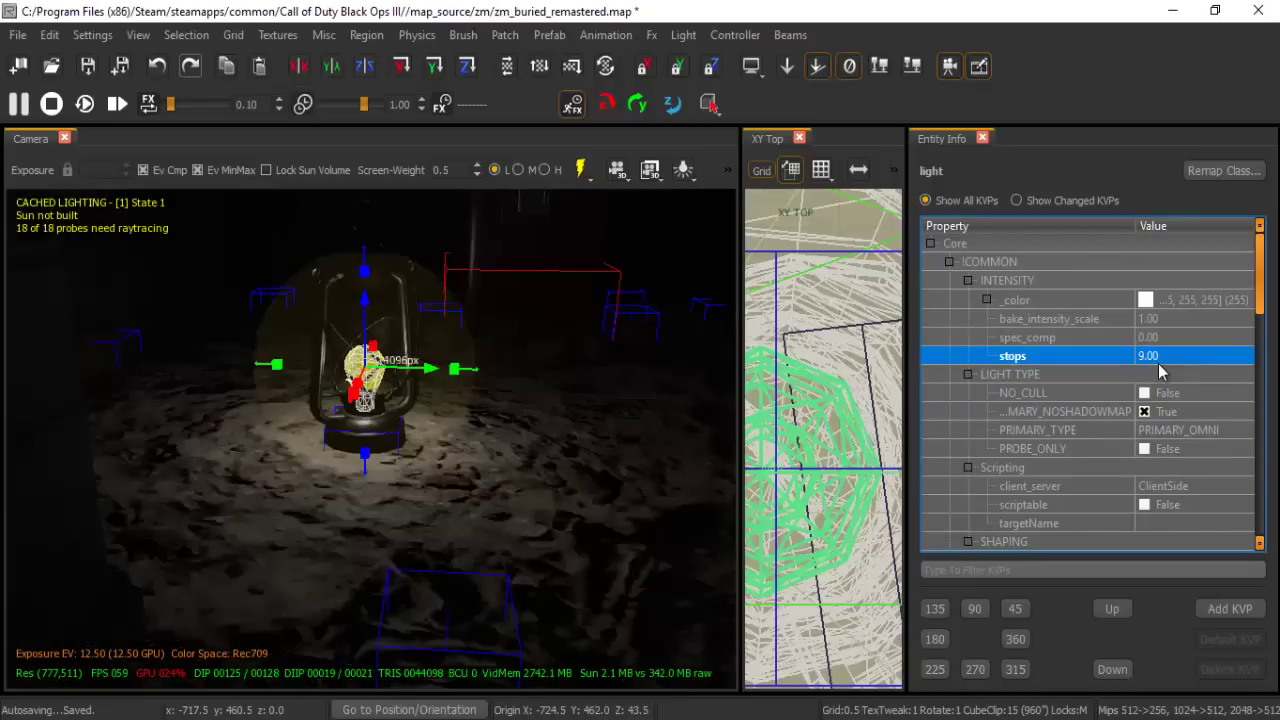
right_drag(391, 347, 436, 586)
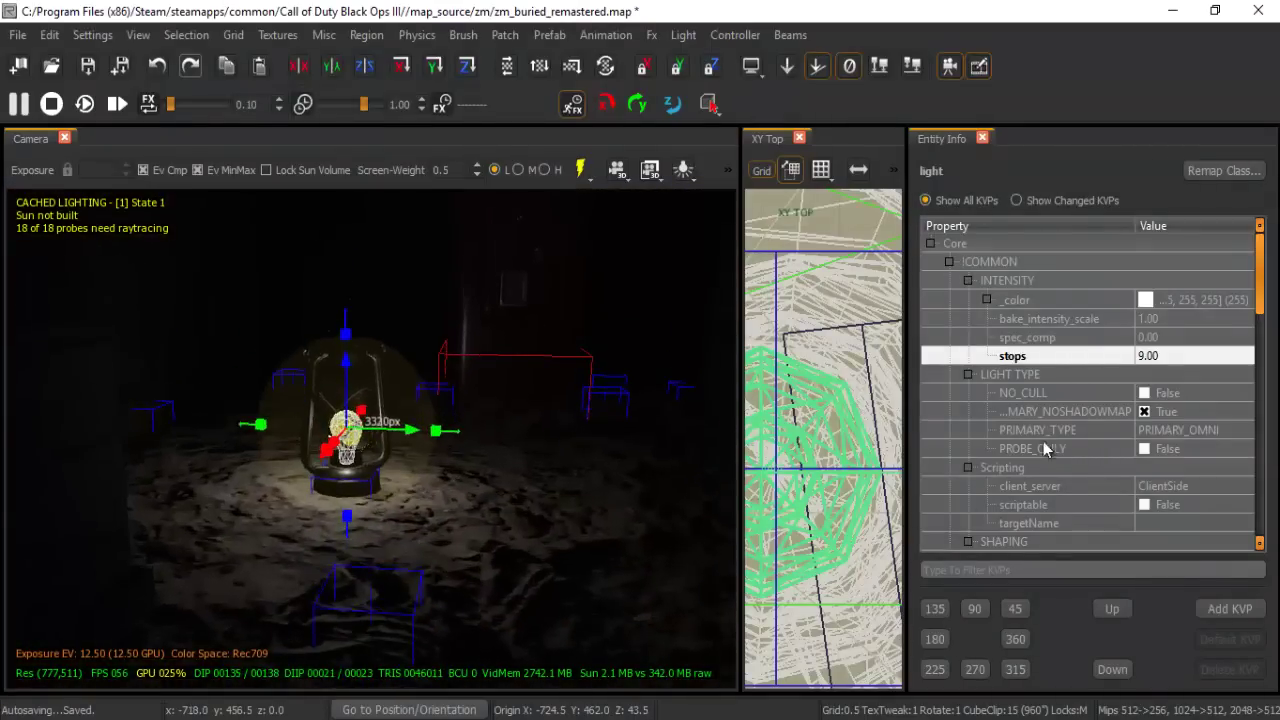
- Set the light's _color to orange, RGB 255, 132, 0
scroll(1152, 413, down, 3)
scroll(1155, 325, up, 3)
click(1170, 302)
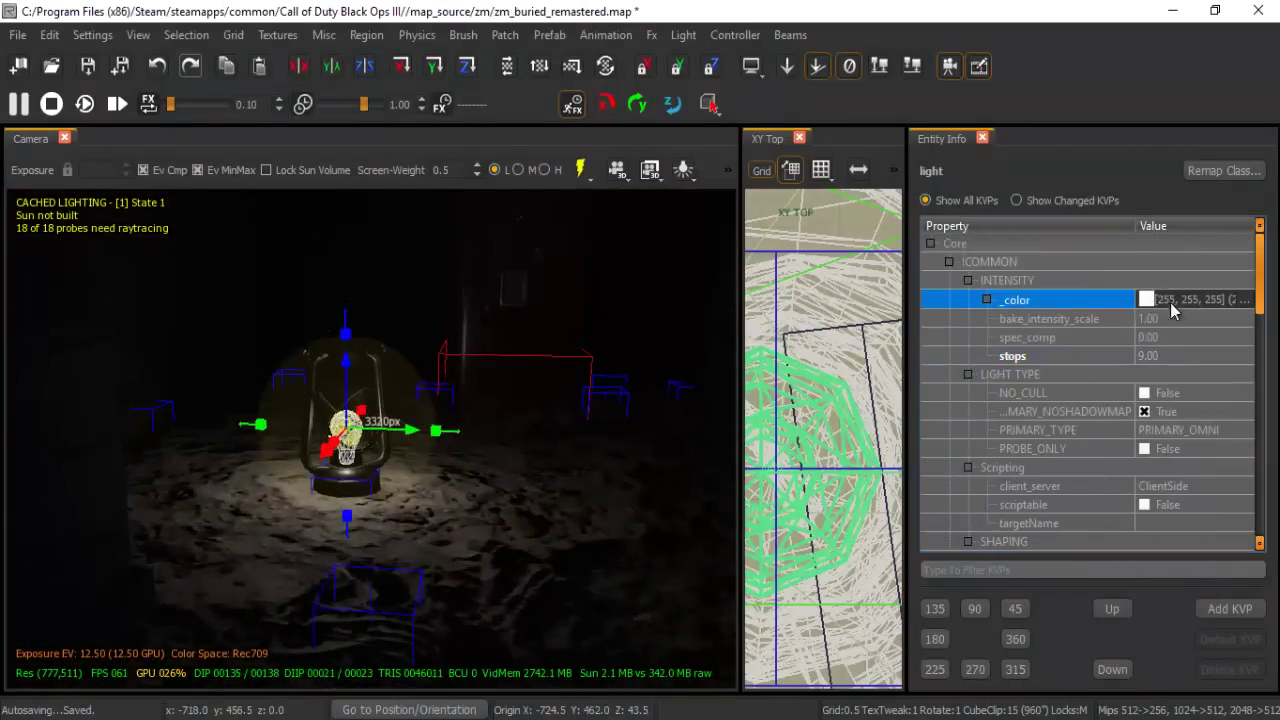
click(1246, 300)
drag(790, 424, 790, 441)
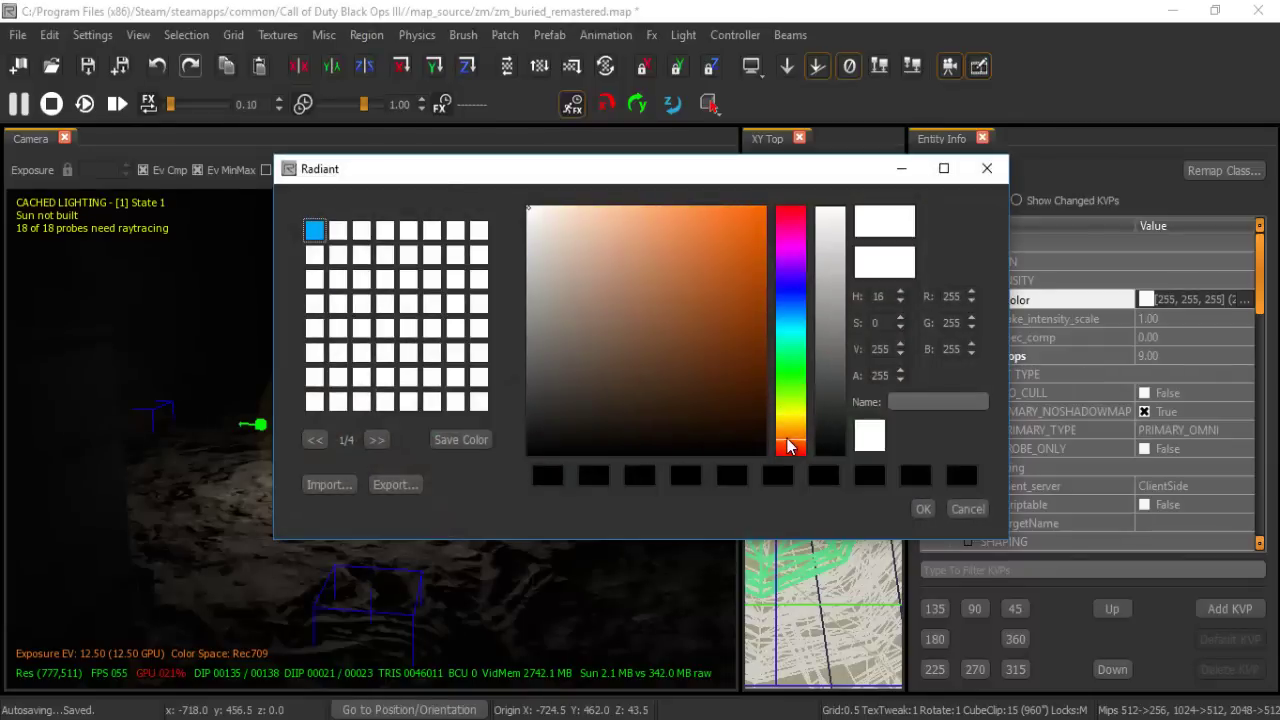
click(764, 273)
drag(742, 284, 838, 180)
drag(779, 430, 786, 433)
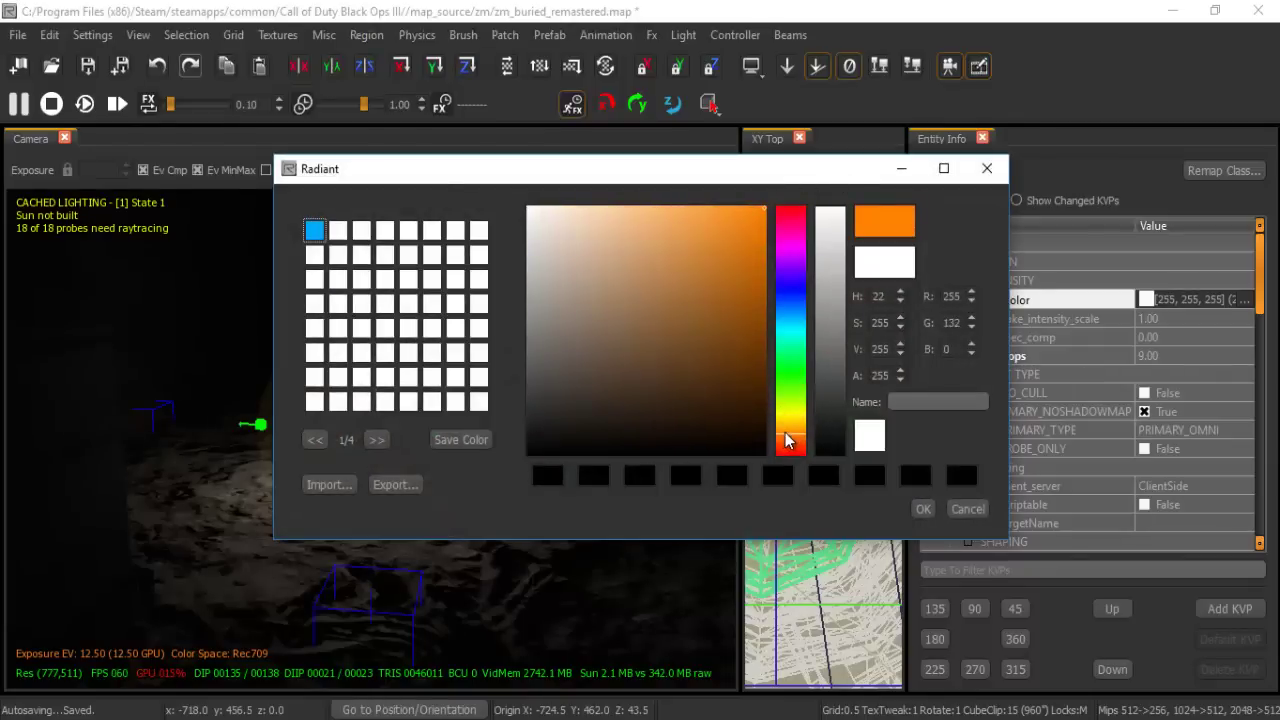
click(922, 509)
- Raise the light slightly inside the lamp
right_drag(488, 471, 392, 366)
drag(371, 379, 375, 360)
right_drag(375, 360, 406, 435)
- Hide the lamp model around the light and pick the exposed light
key(Escape)
shift+click(405, 436)
key(Escape)
key(h)
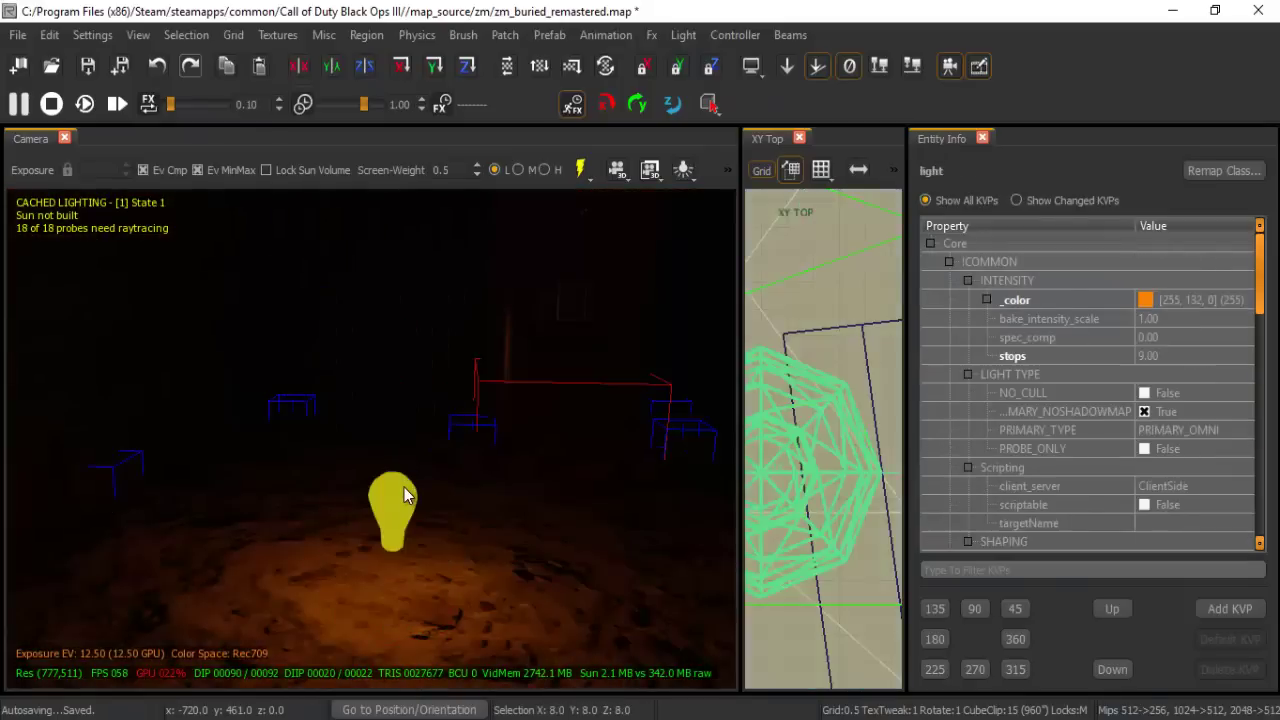
shift+click(404, 487)
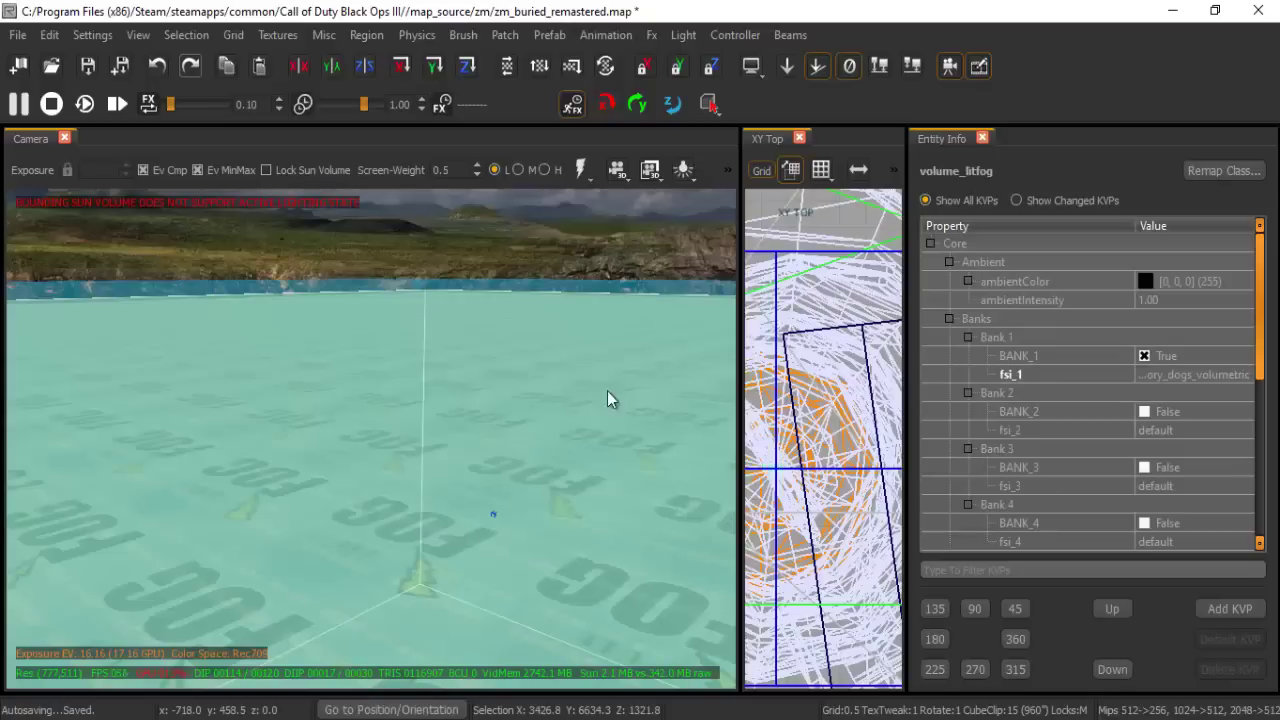
- Search the entity browser for lit fog, and close the browser and the fog volume's entity properties
right_drag(329, 482, 322, 485)
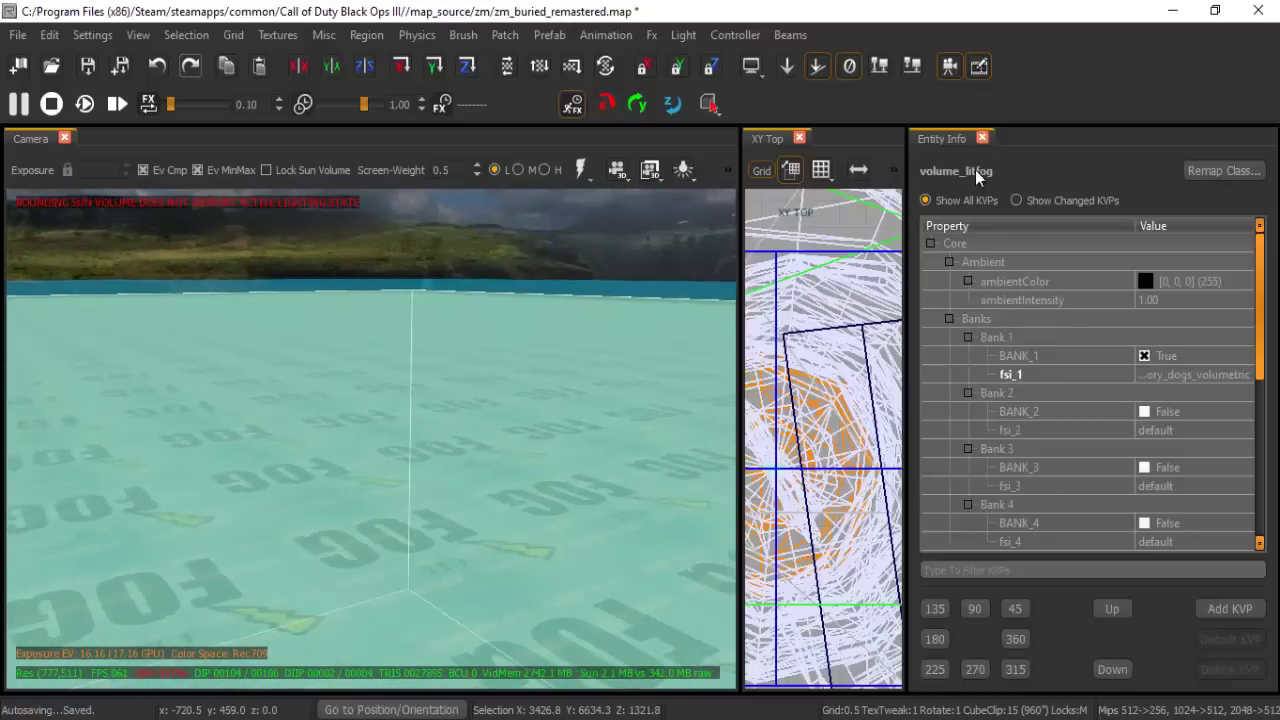
key(b)
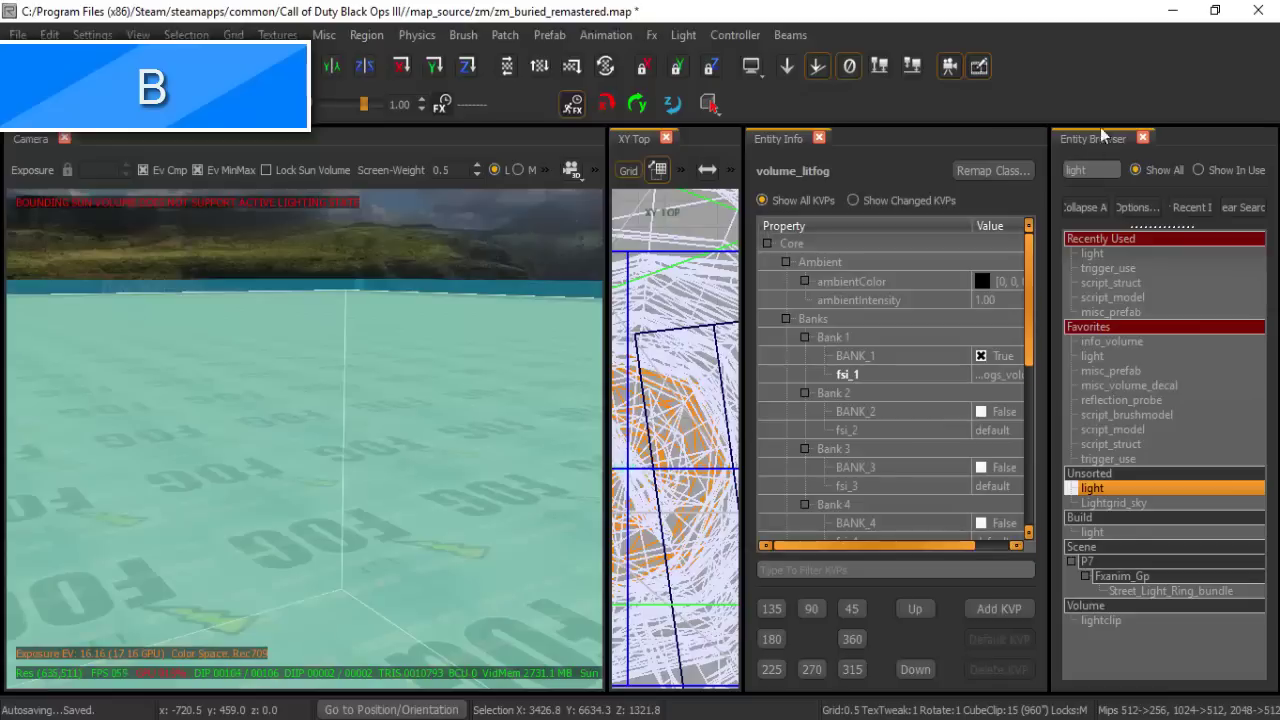
drag(1107, 170, 986, 168)
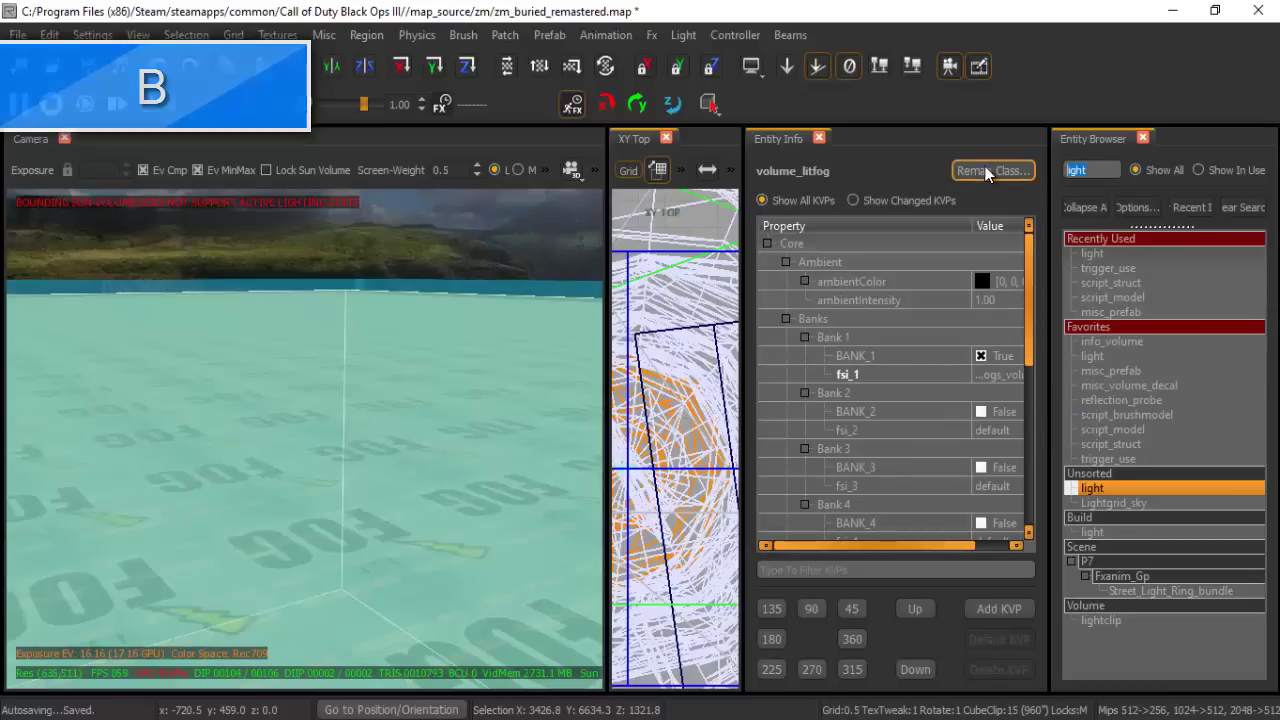
text(lit fog)
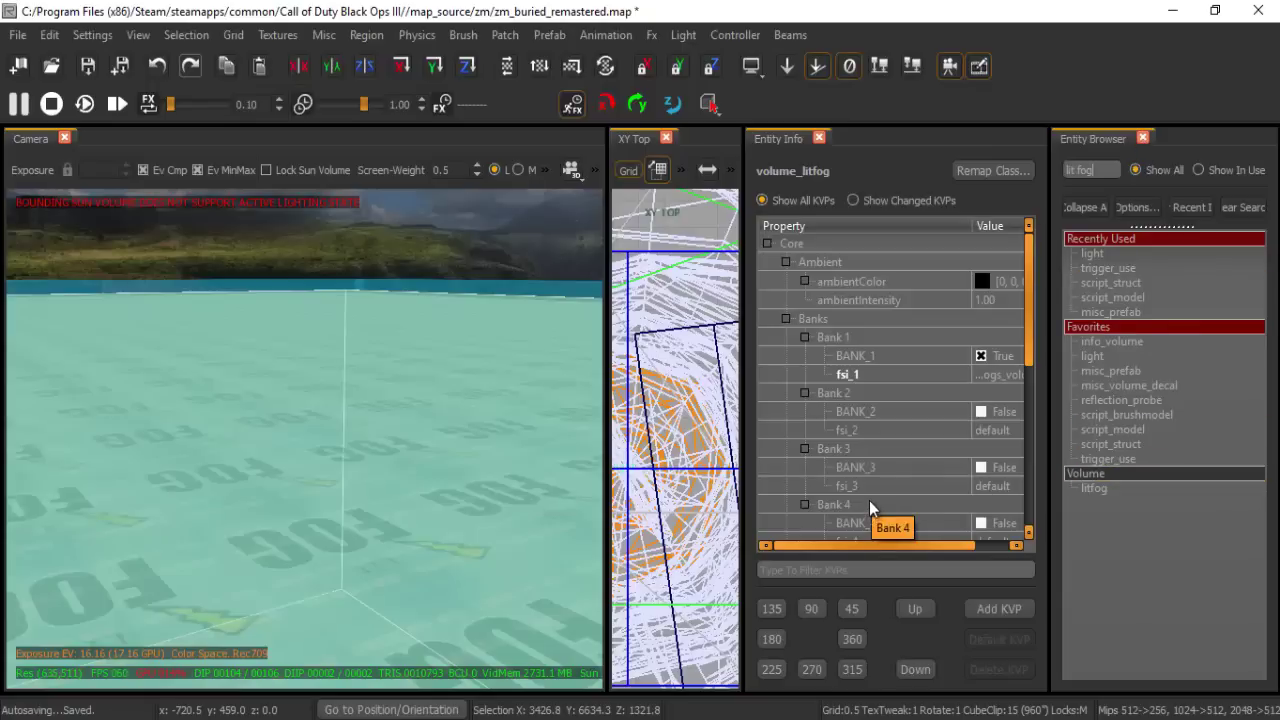
click(1143, 138)
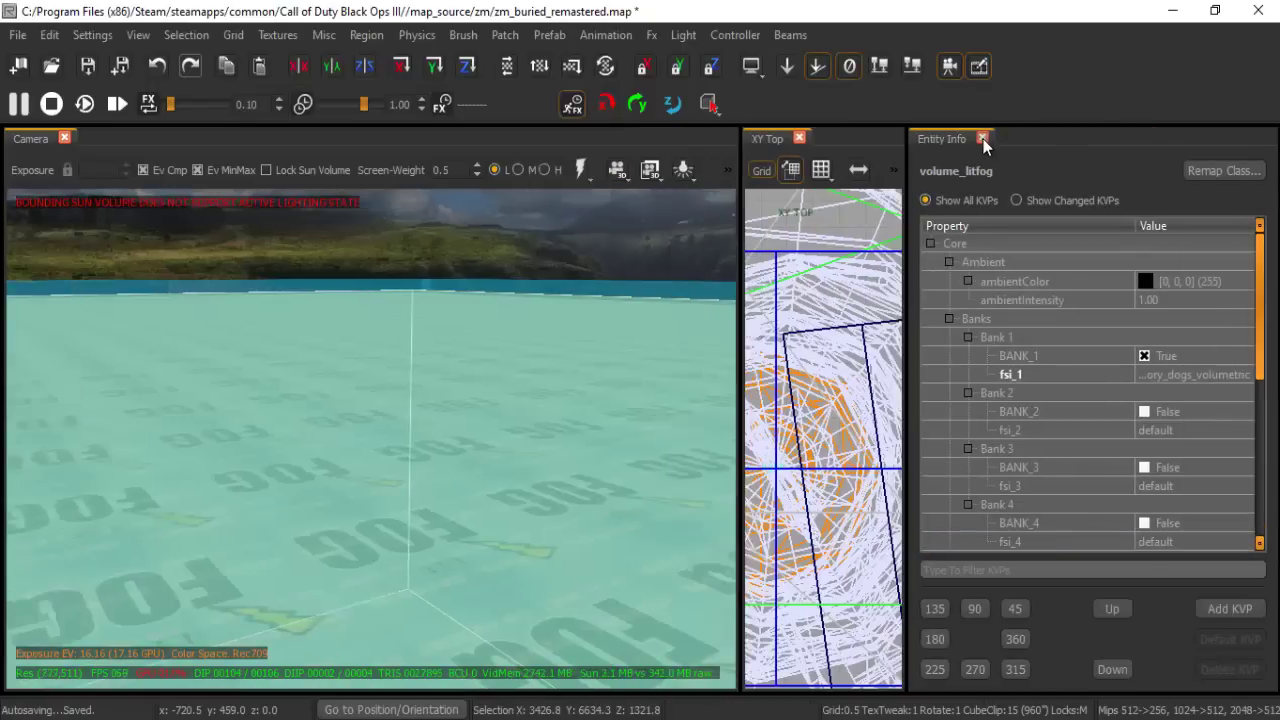
click(983, 139)
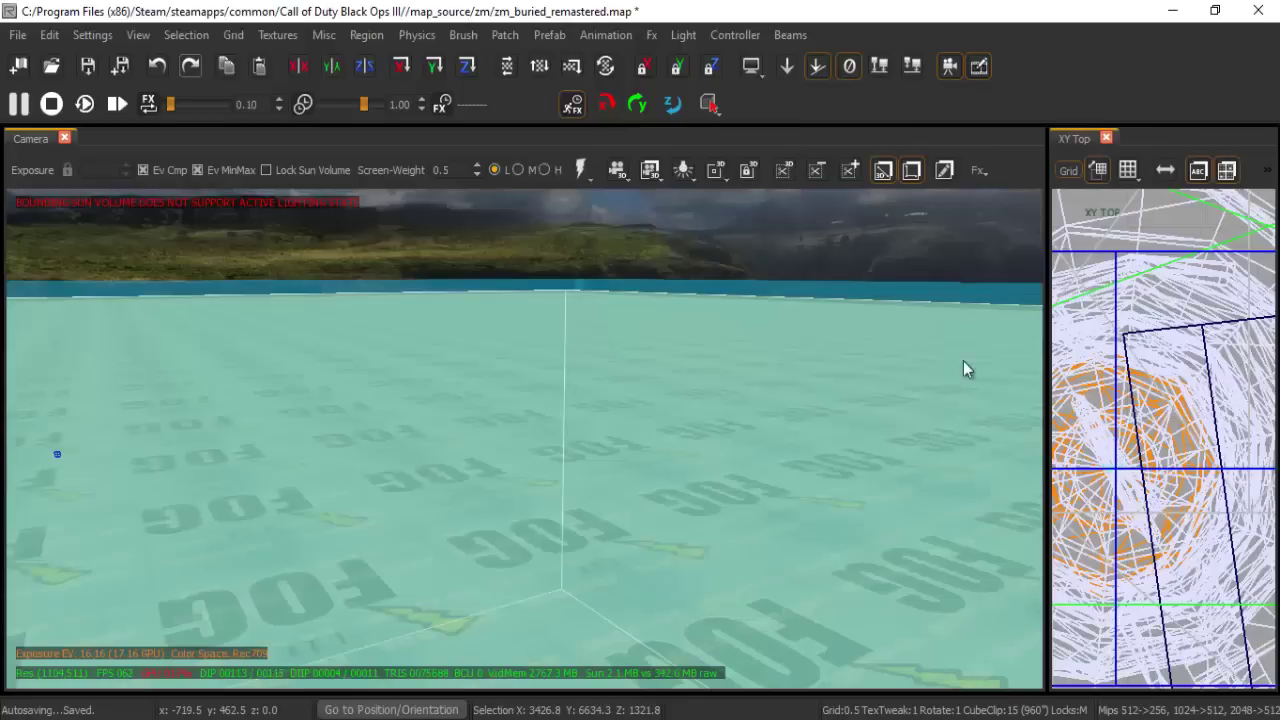
- Open the filter window and turn off the display of all volumes to reveal the lamp
mouse_move(648, 426)
right_down()
mouse_move(645, 474)
mouse_move(646, 420)
right_up()
key(f)
click(1097, 189)
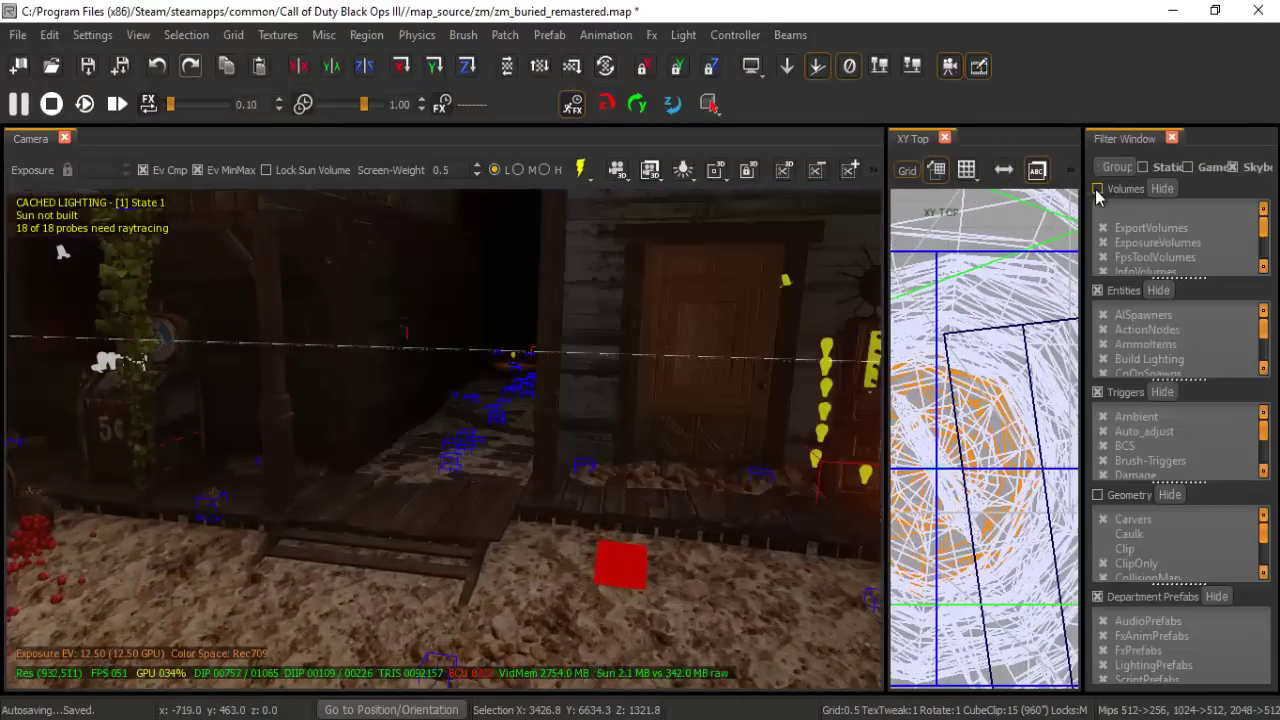
right_drag(609, 458, 609, 477)
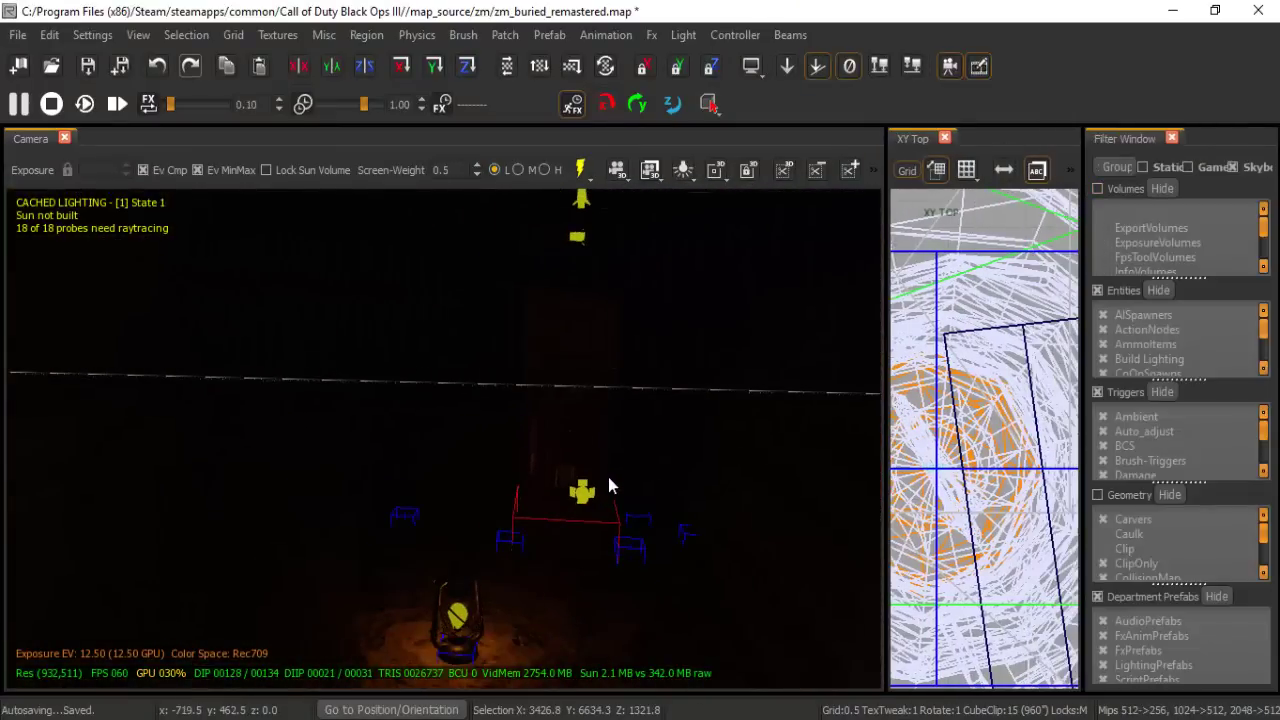
key(Down)
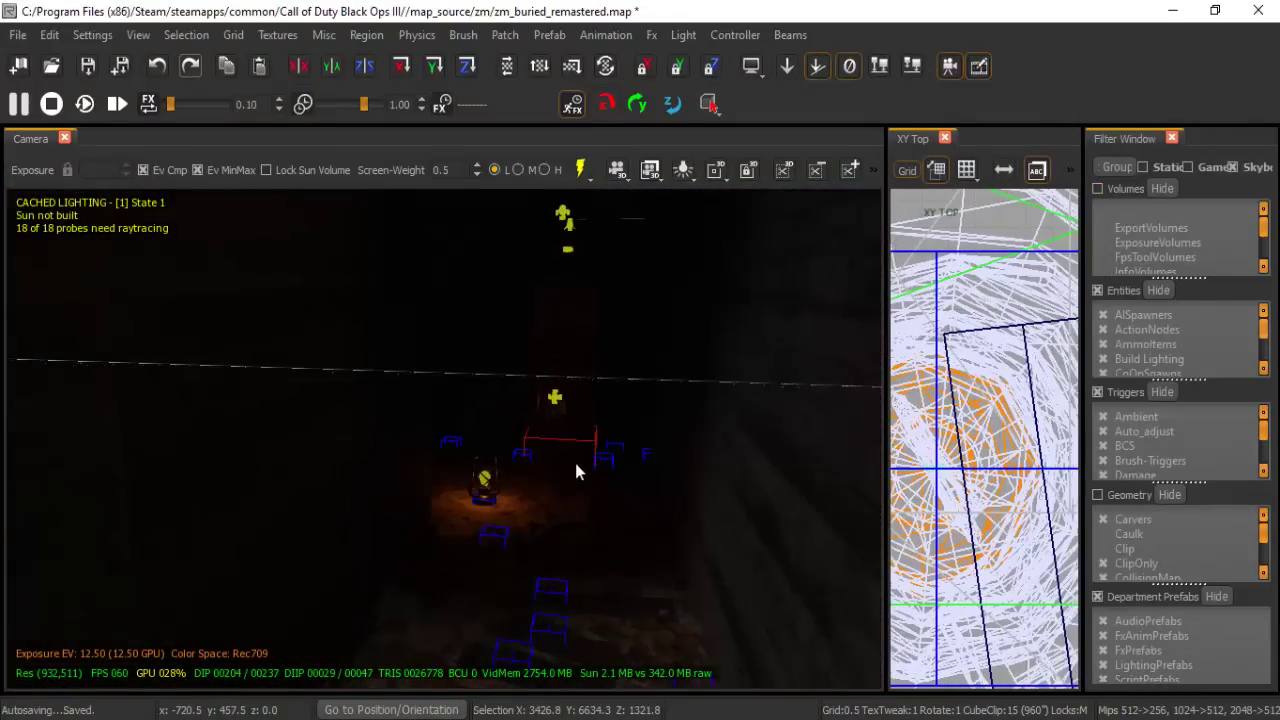
- Show the volume_litfog properties and look through the fog assets available for fsi_1 in Bank 1 without choosing one
key(n)
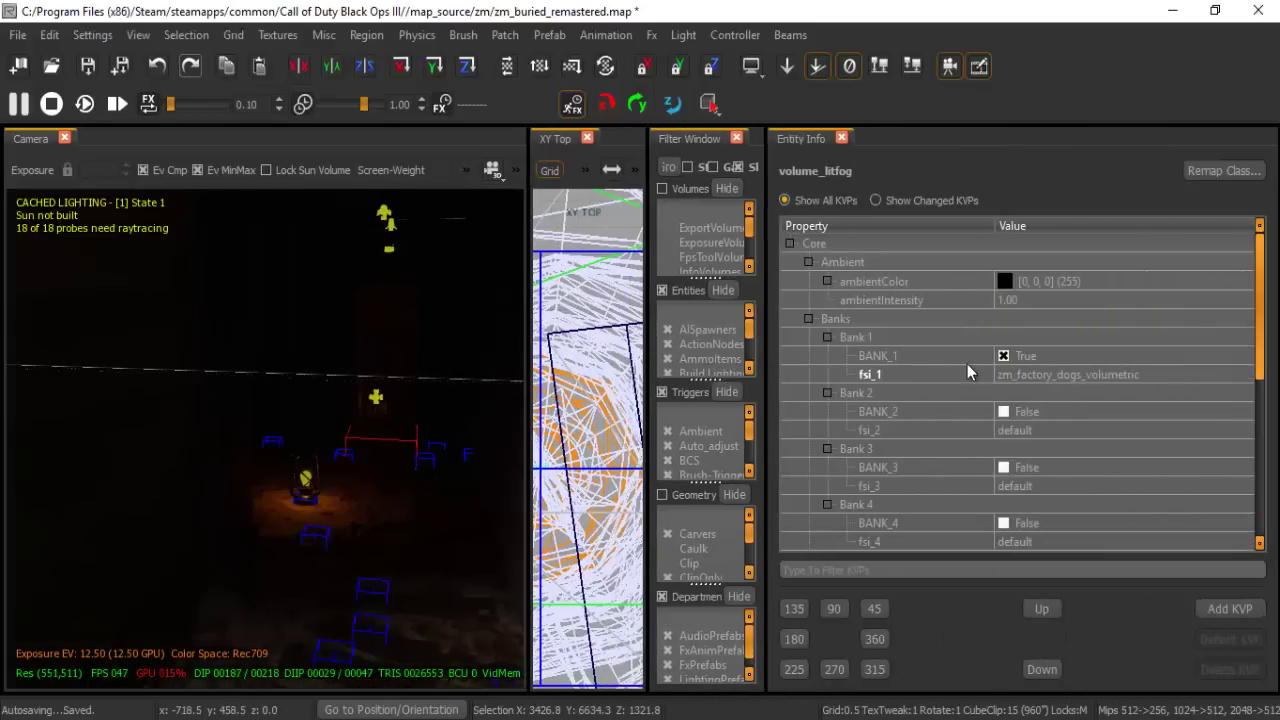
click(890, 378)
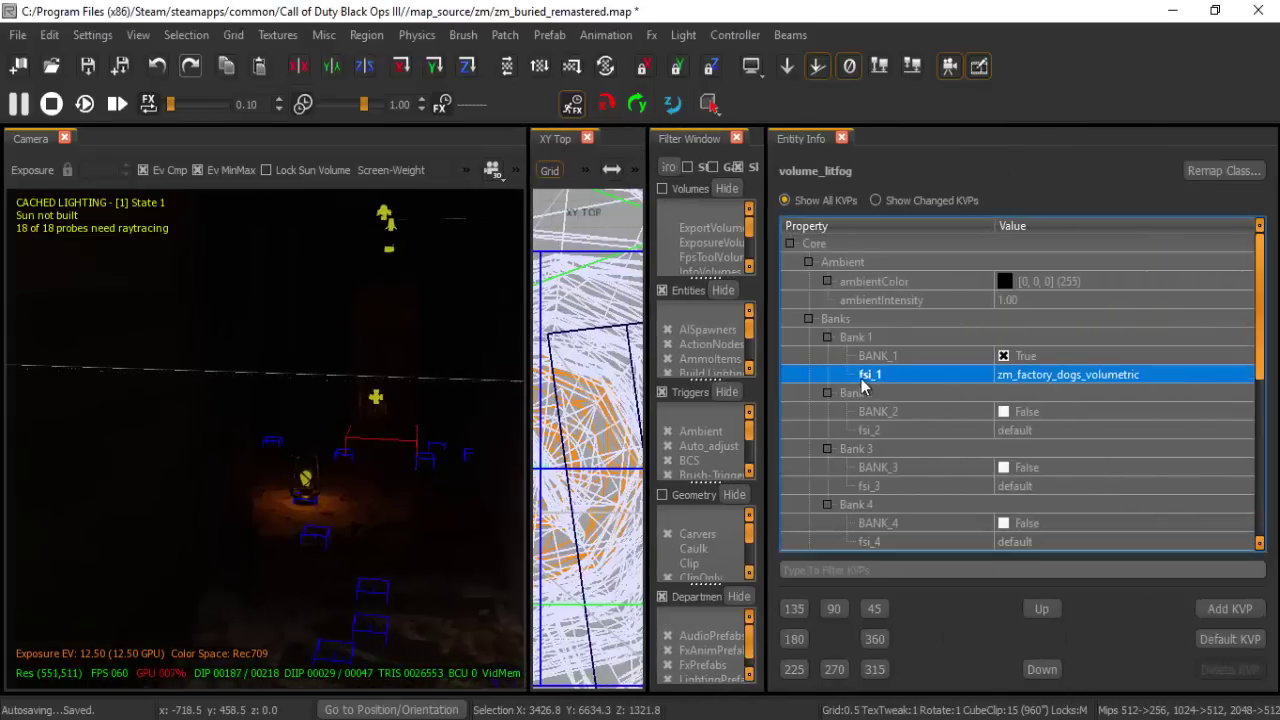
click(1096, 388)
click(1176, 374)
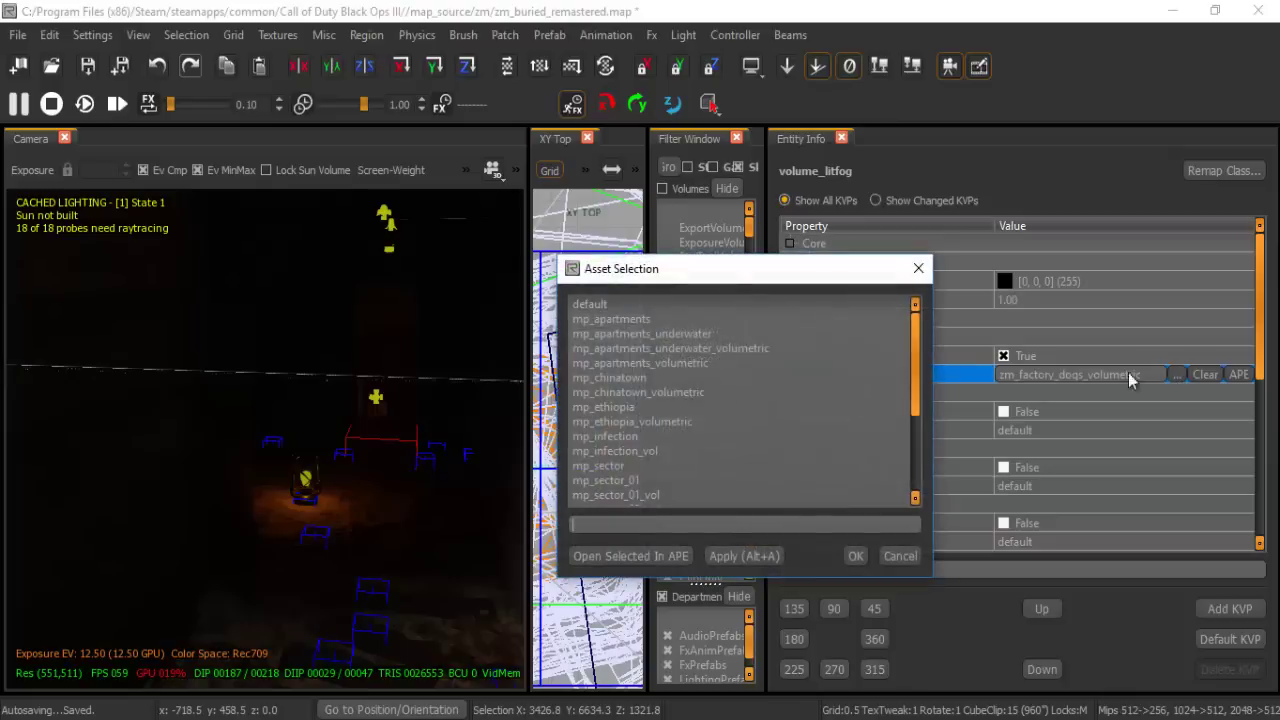
scroll(918, 430, down, 5)
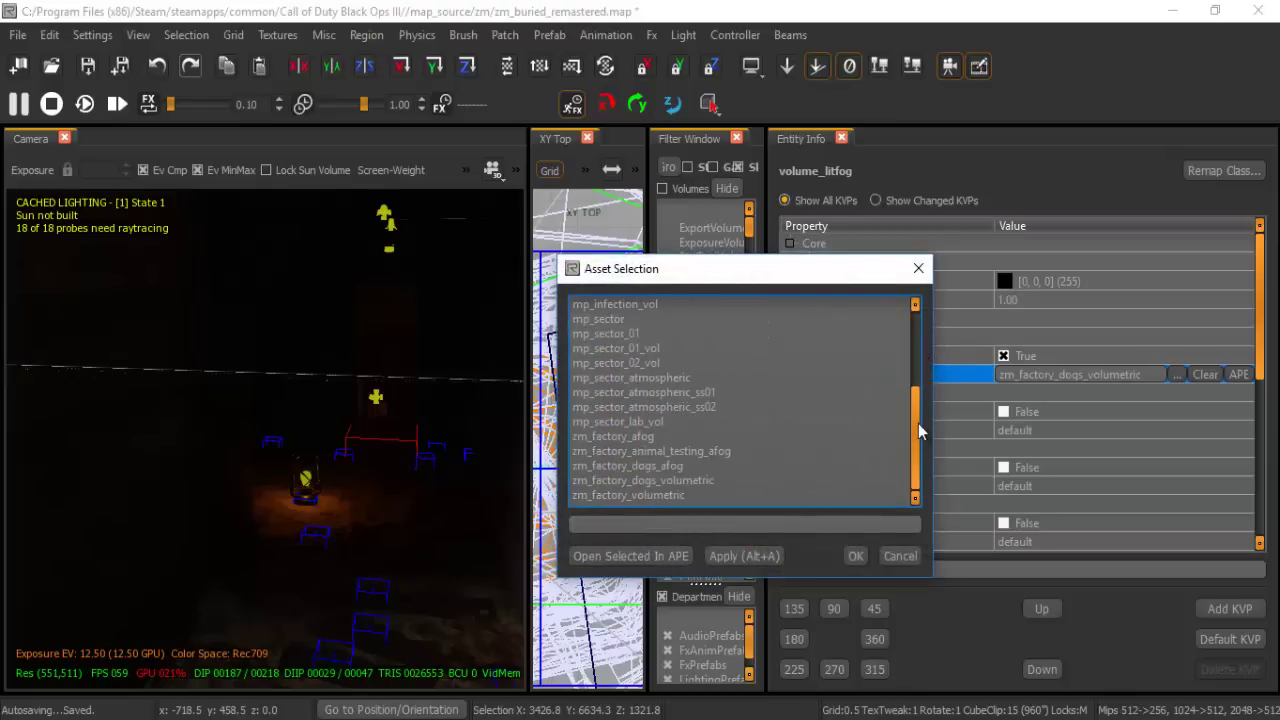
click(914, 554)
right_drag(465, 404, 461, 399)
- Try mp_sector and zm_factory_afog as the fog volume's fsi_1 asset in Bank 1
click(1080, 375)
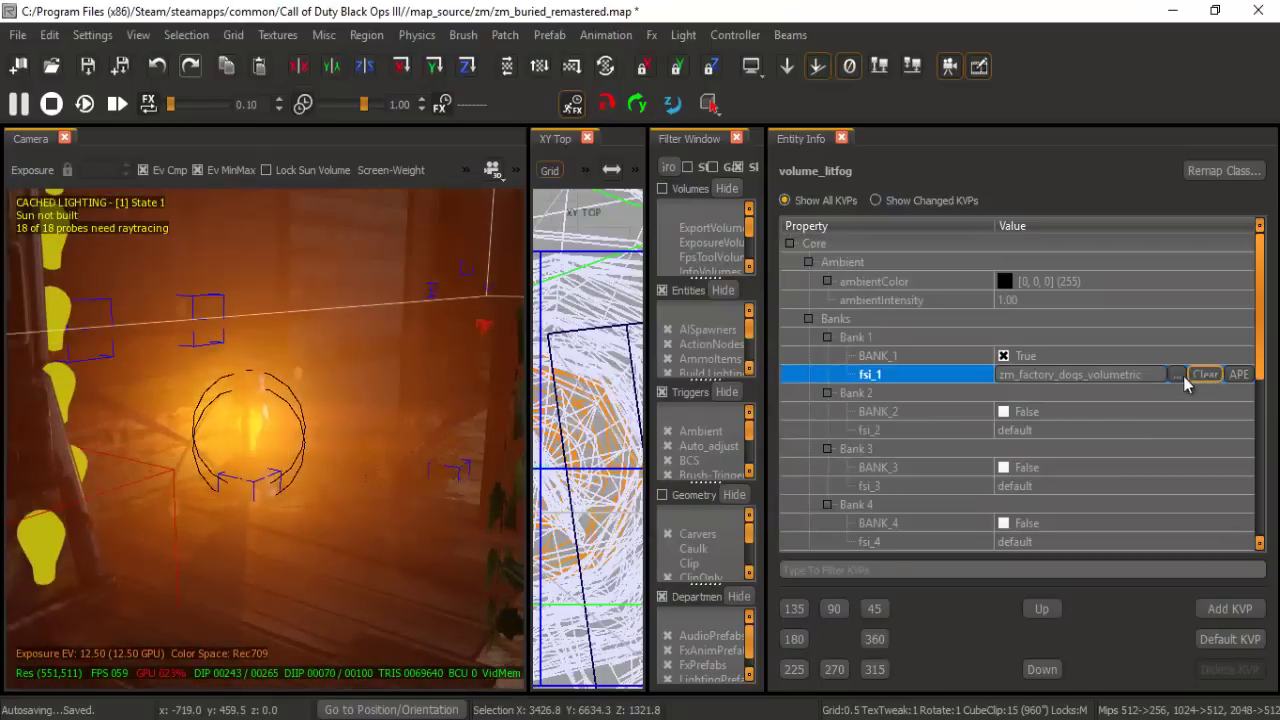
click(1176, 374)
click(786, 466)
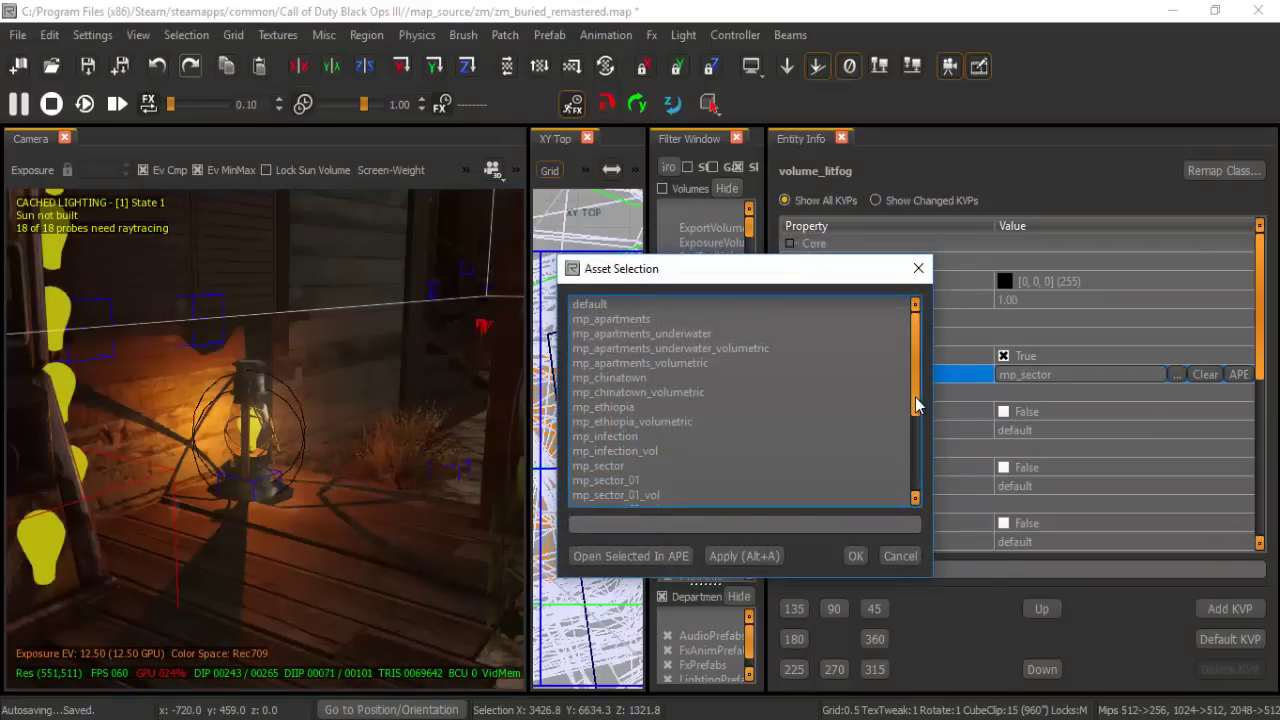
drag(916, 404, 912, 480)
double_click(650, 438)
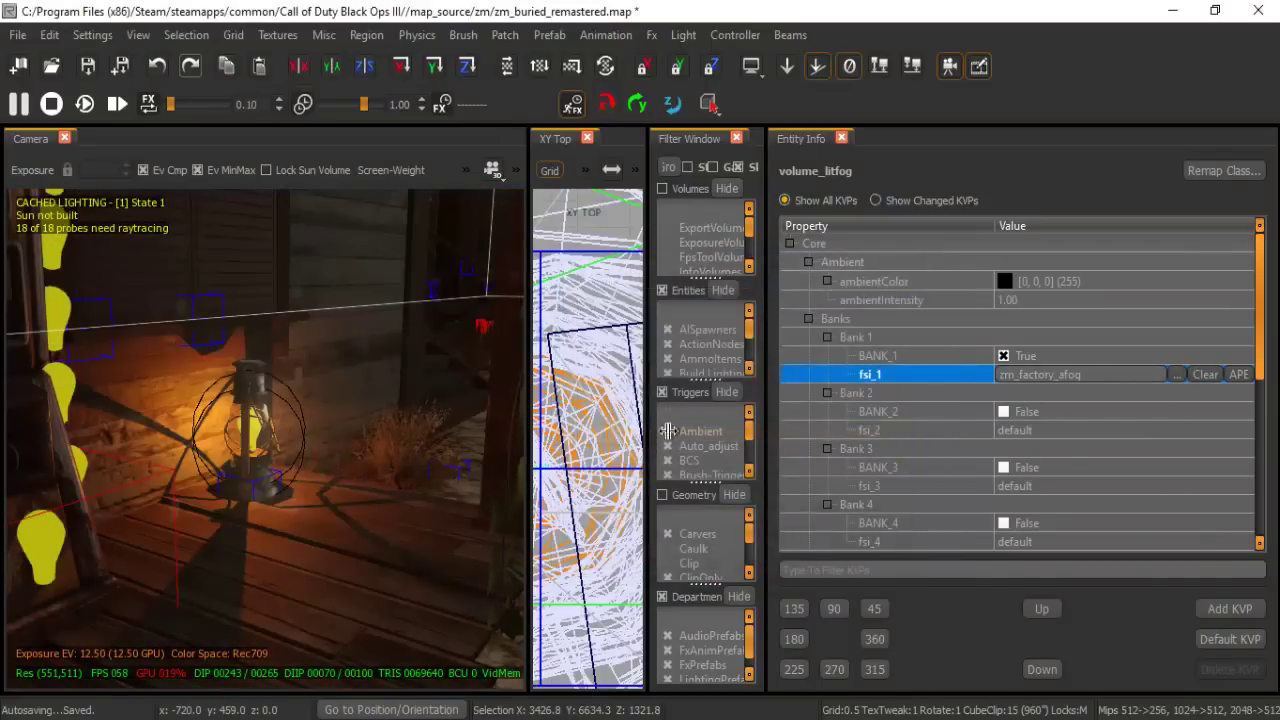
- Set the fog volume's fsi_1 asset in Bank 1 to zm_factory_dogs_volumetric
click(1177, 375)
scroll(755, 487, down, 10)
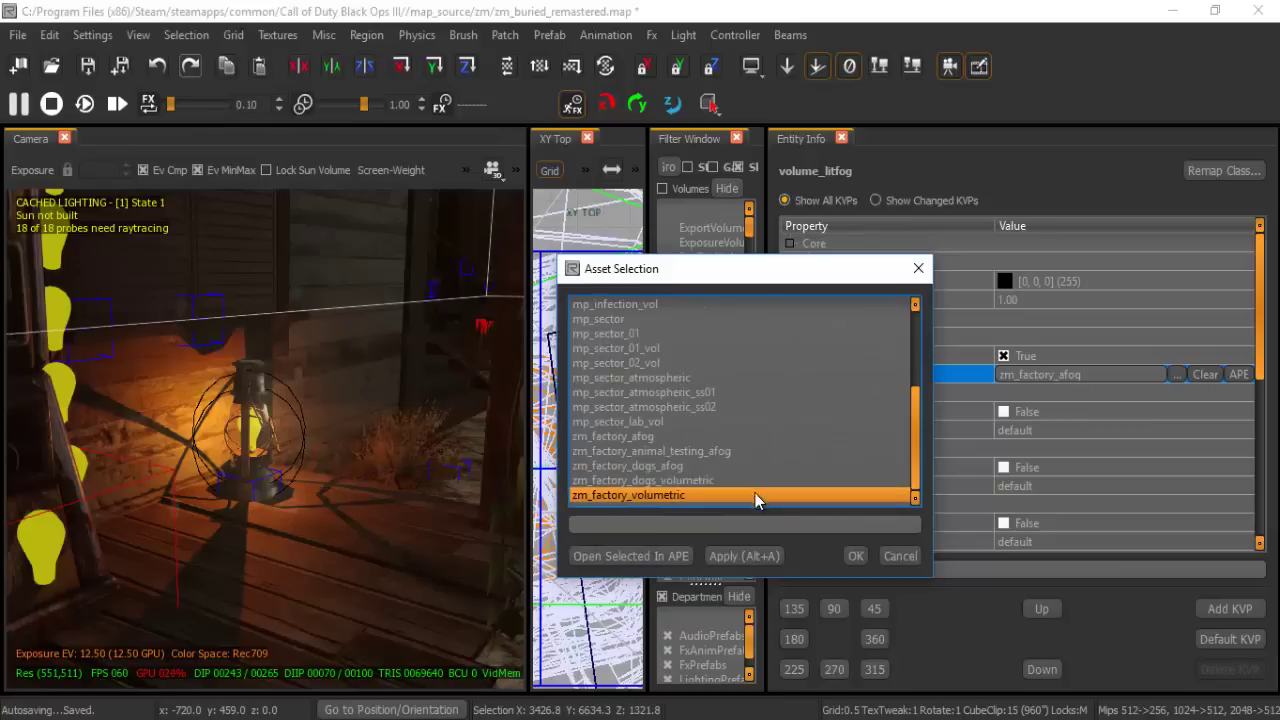
double_click(755, 481)
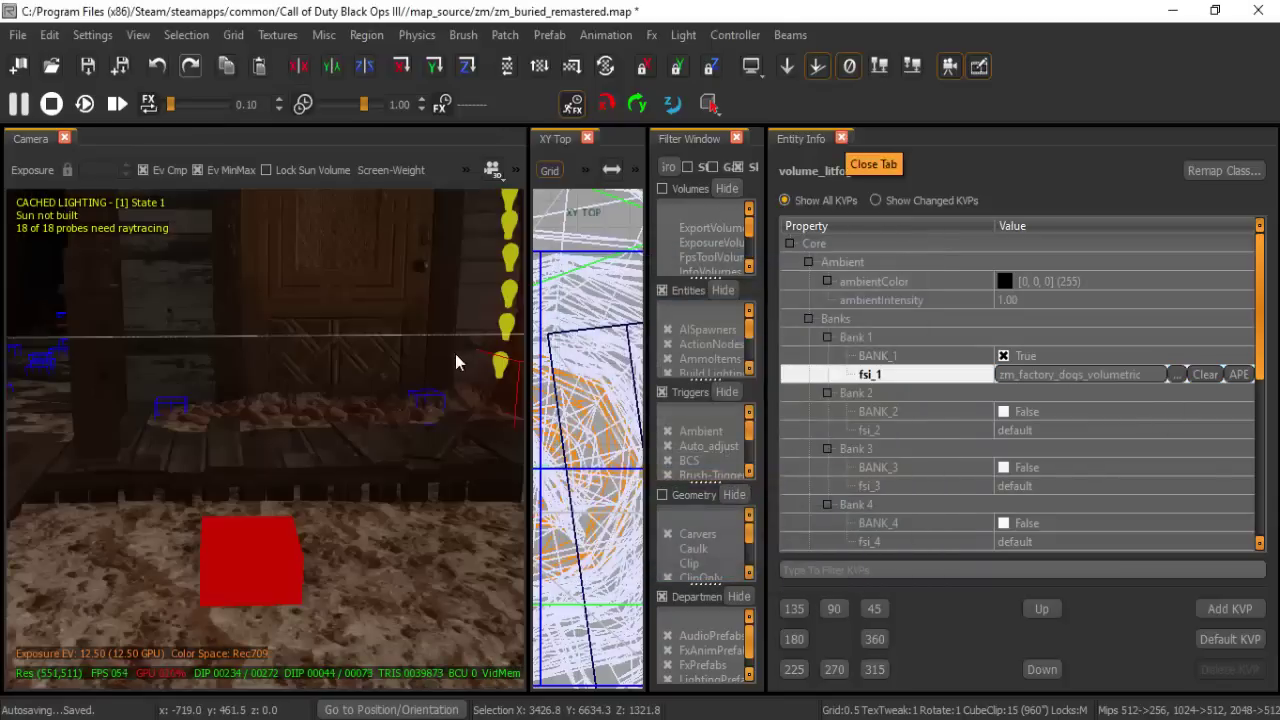
- Close the fog volume's entity info and the filter window, and show the properties of the lamp's orange light
scroll(455, 354, down, 10)
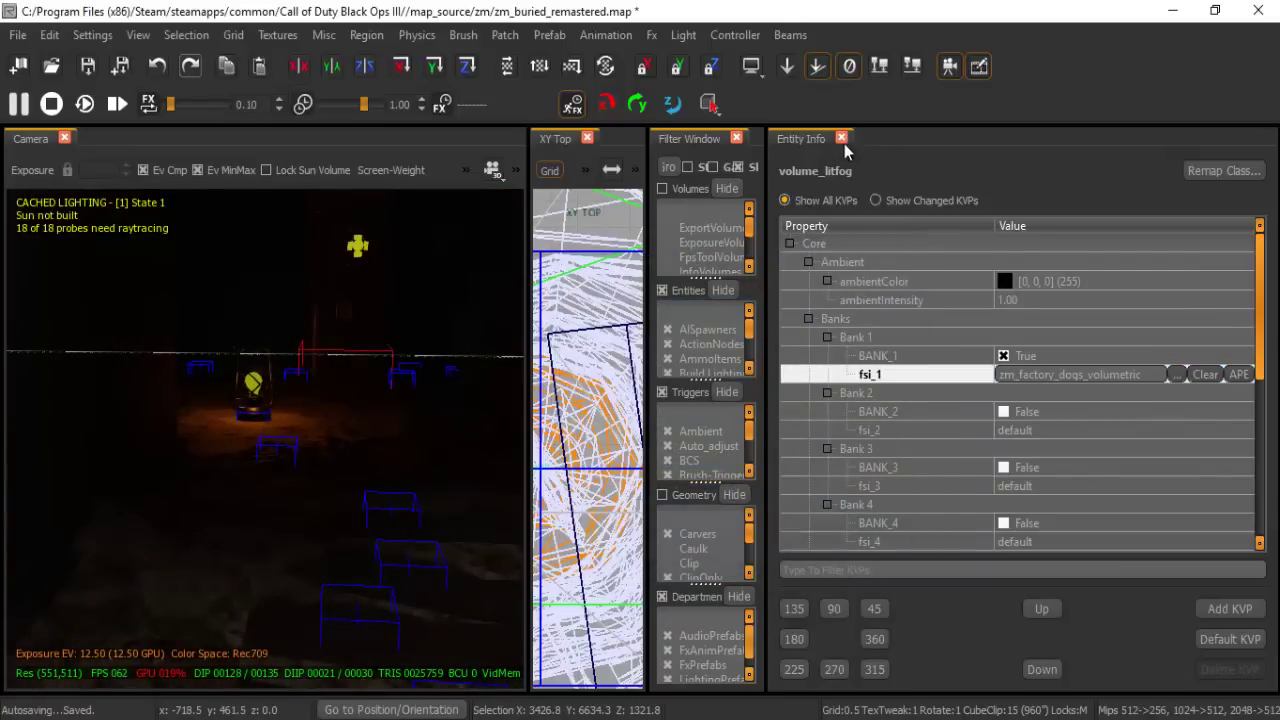
click(841, 138)
click(1172, 138)
right_drag(611, 591, 612, 591)
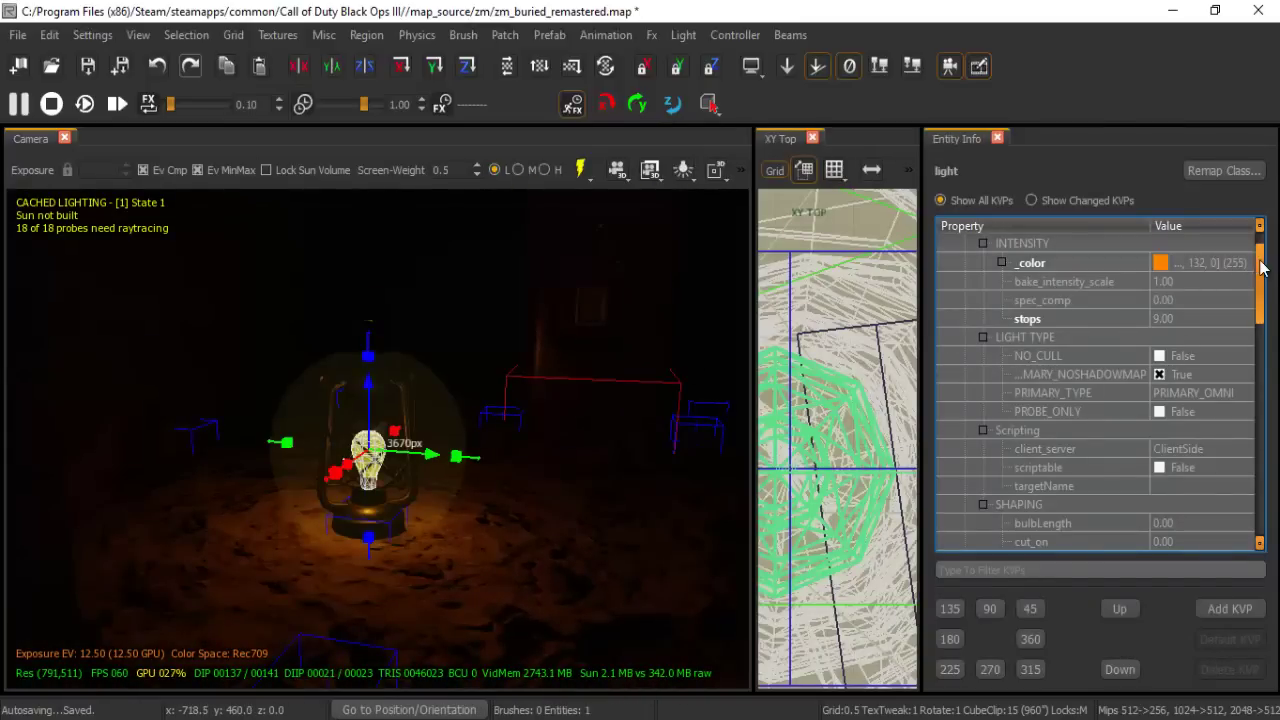
drag(1262, 268, 1259, 288)
scroll(1140, 360, up, 2)
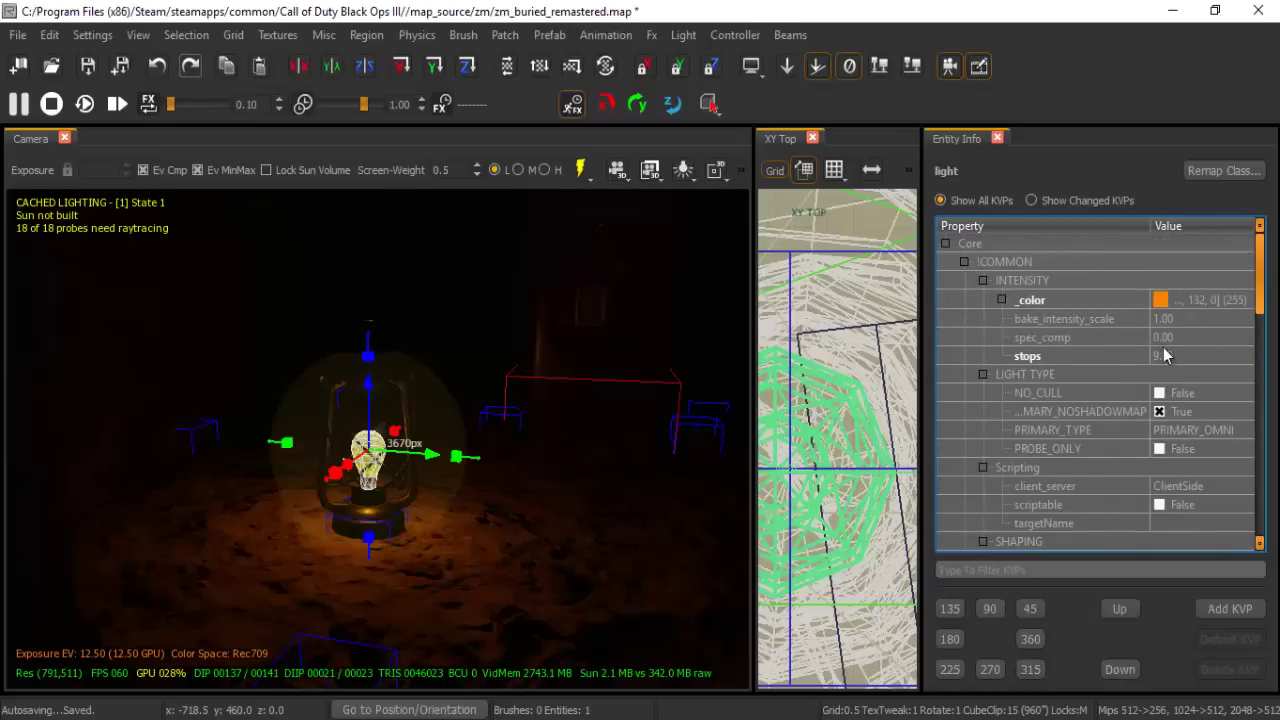
- Set PRIMARY_NOSHADOWMAP to False for the orange light so that the lamp casts shadows
click(1050, 413)
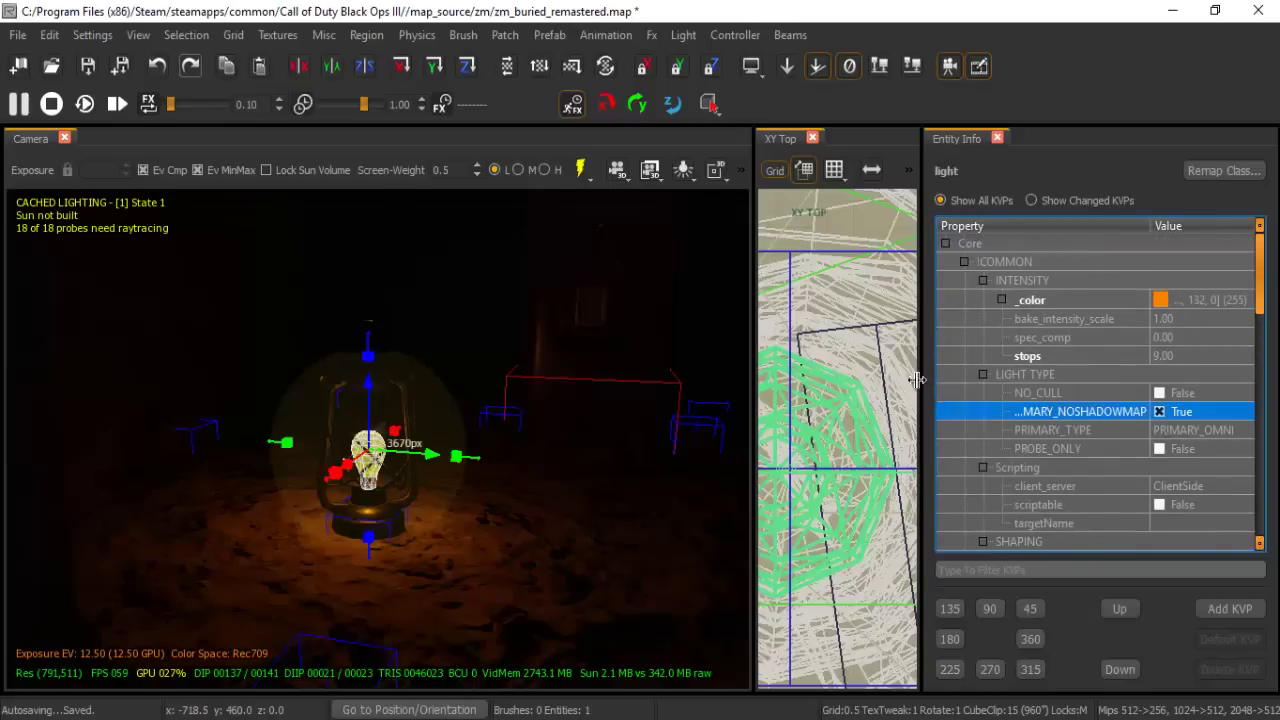
drag(917, 379, 684, 379)
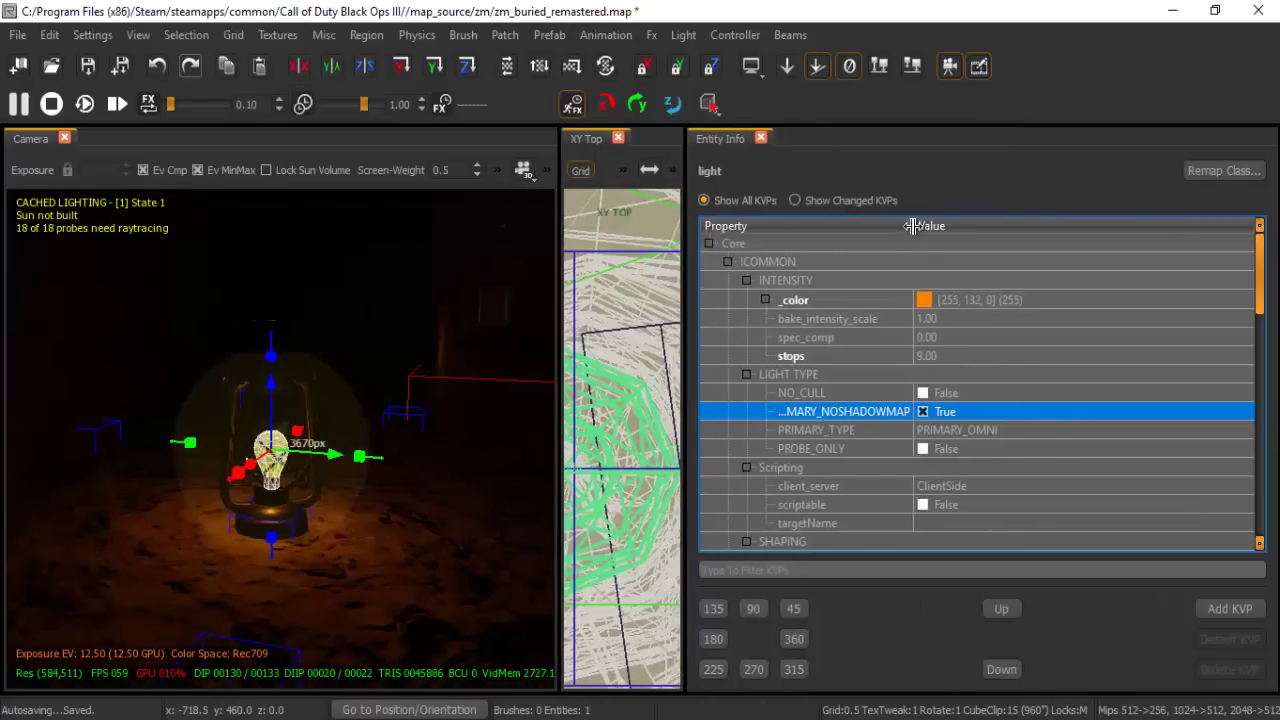
drag(912, 226, 944, 228)
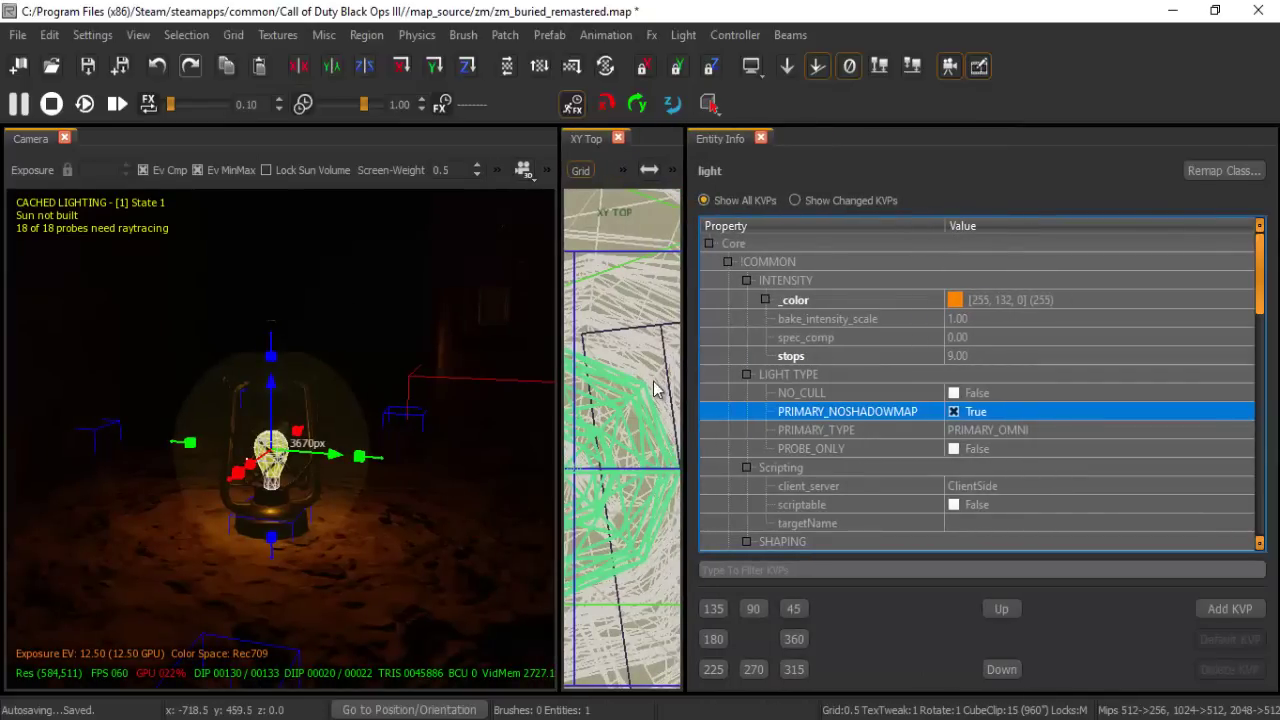
drag(684, 381, 760, 380)
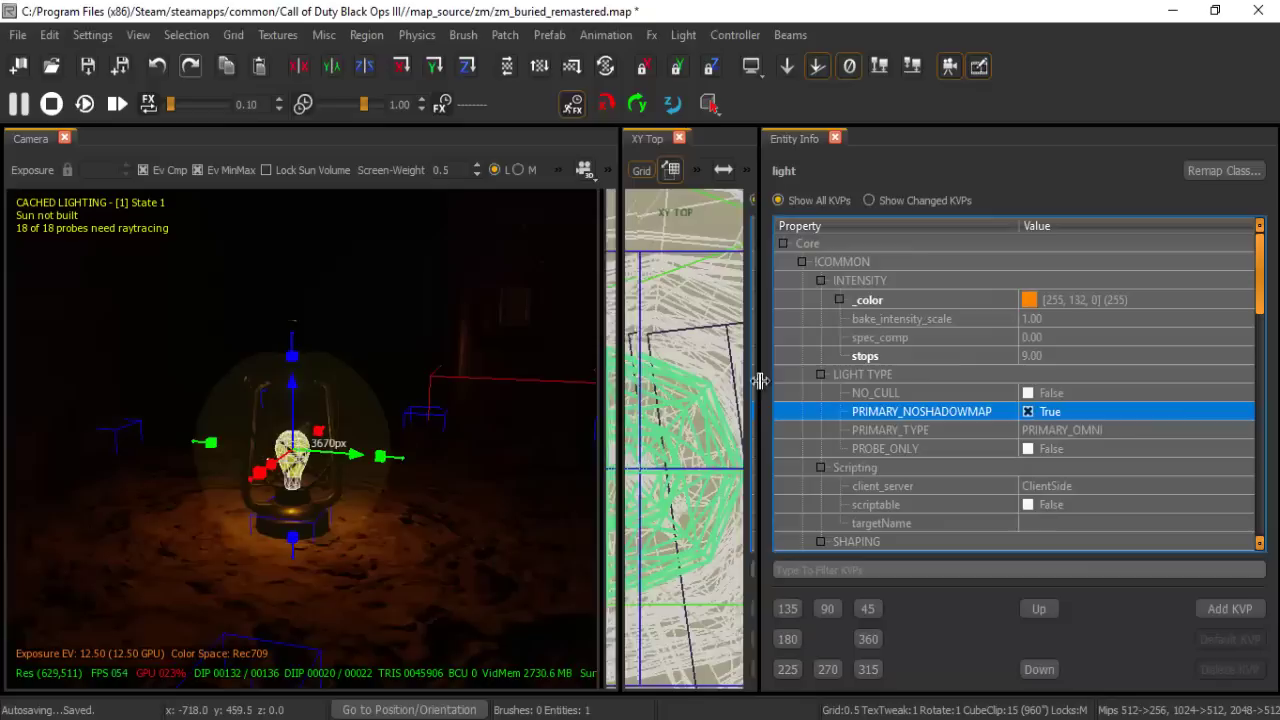
click(1030, 412)
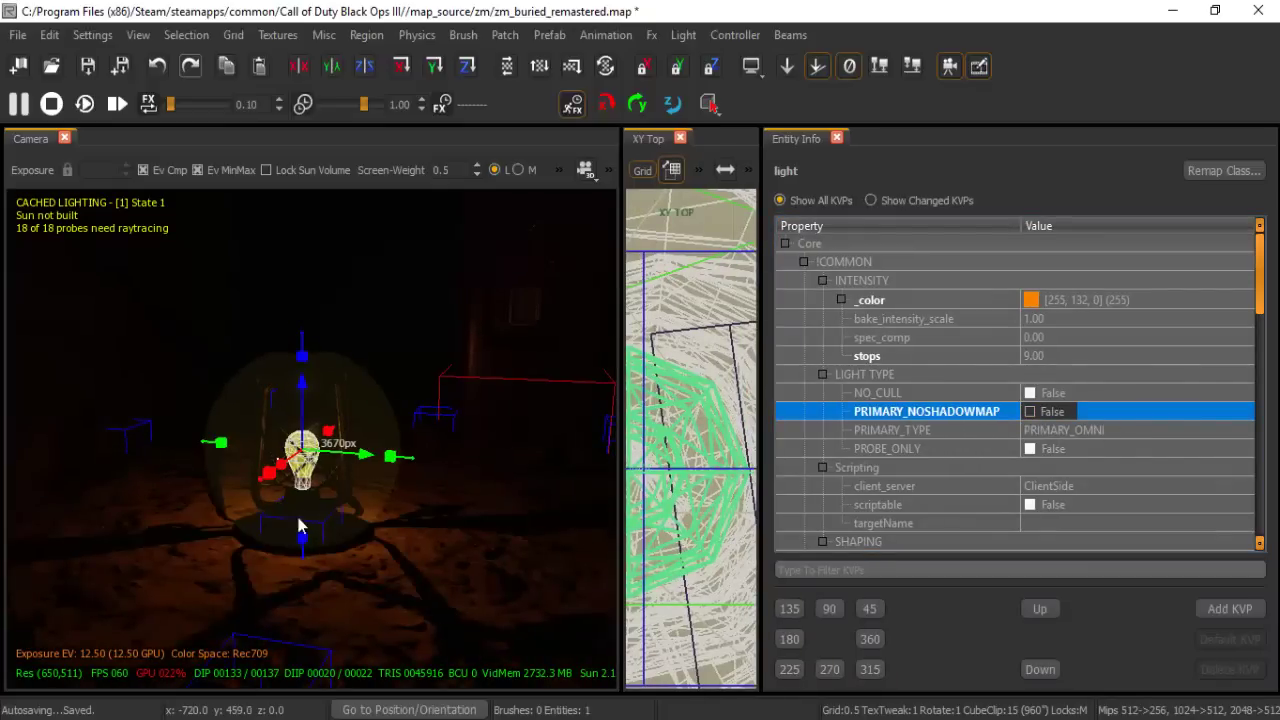
mouse_move(366, 543)
right_down()
mouse_move(339, 427)
mouse_move(363, 417)
mouse_move(333, 428)
right_up()
click(1016, 419)
click(1030, 412)
click(1030, 412)
- Hide the lamp model and select the orange light on its own
key(Escape)
shift+click(315, 402)
key(h)
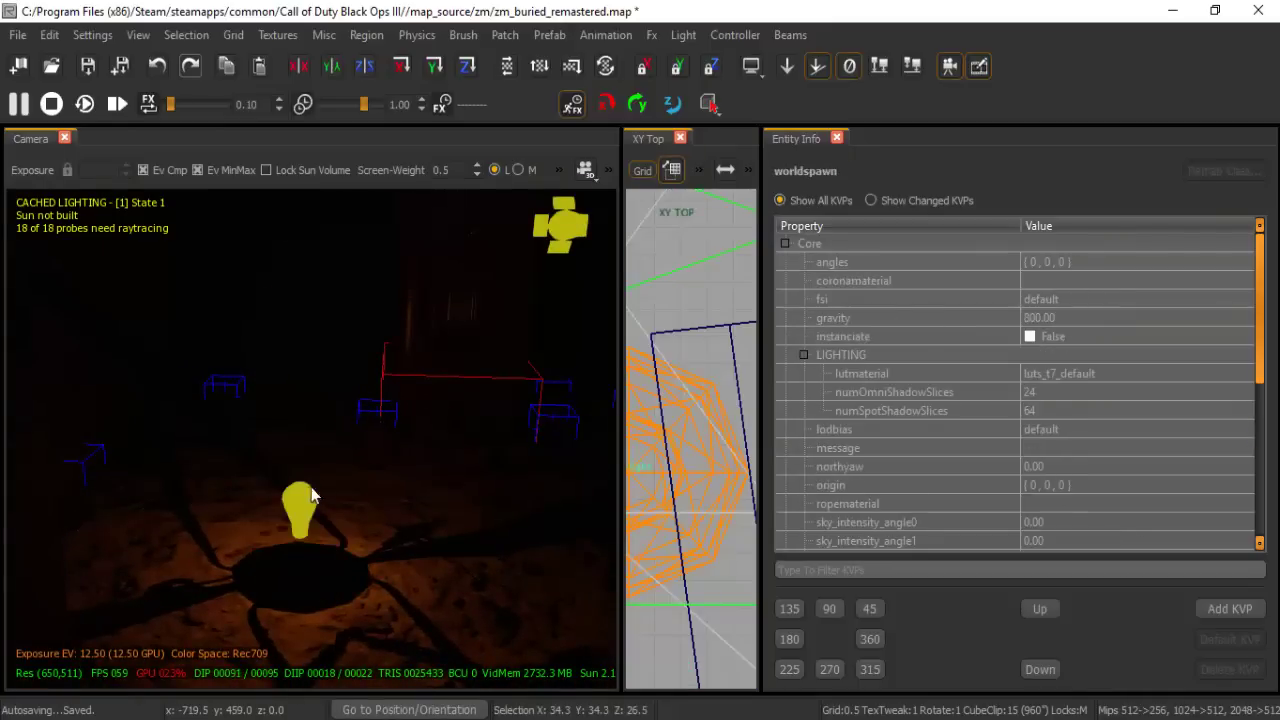
shift+click(310, 504)
- Enable volumetric lighting for the orange light and set its volumetricIntensityBoost to 2.50
scroll(1108, 398, down, 10)
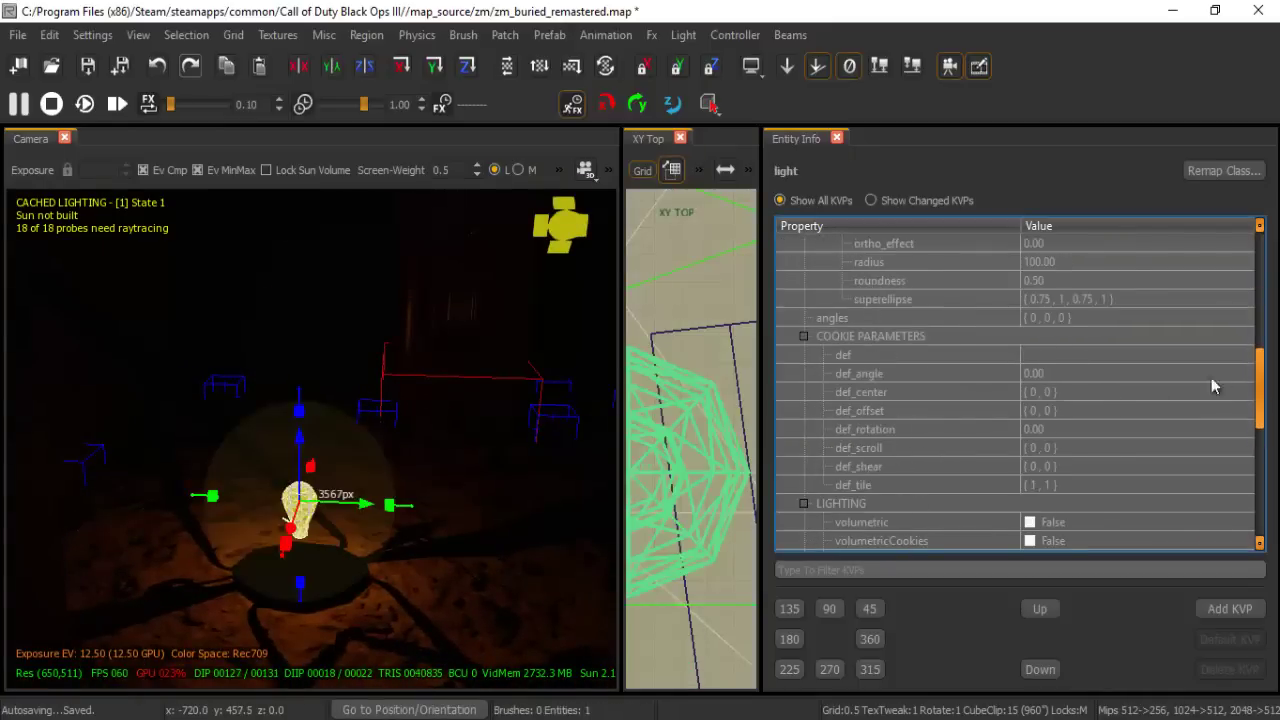
right_drag(465, 559, 460, 568)
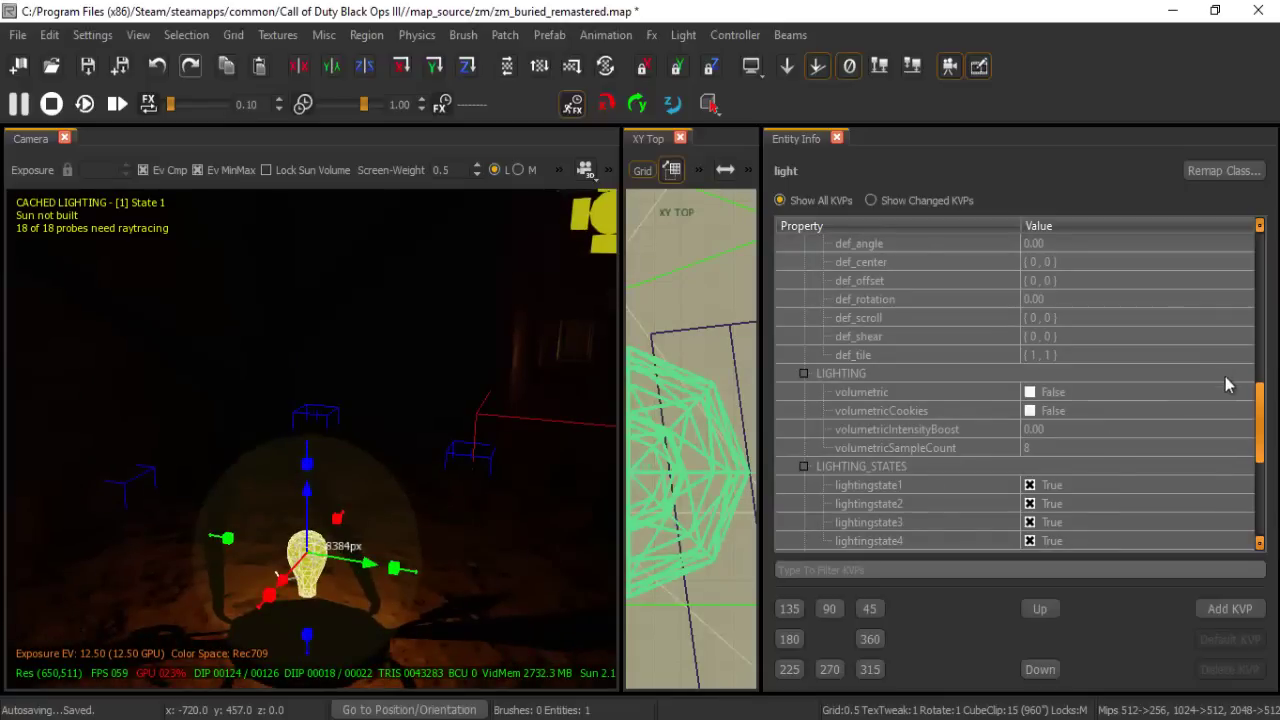
click(1030, 393)
right_drag(541, 394, 543, 402)
right_drag(393, 380, 393, 378)
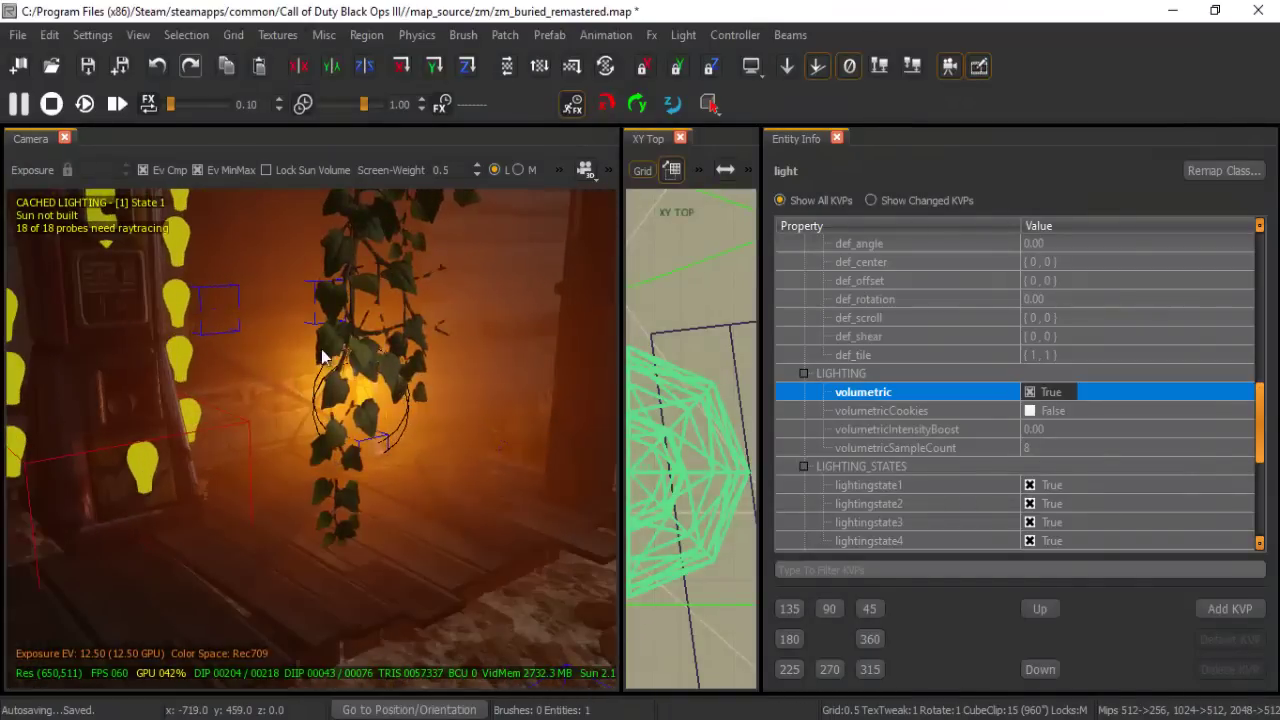
right_drag(323, 357, 298, 457)
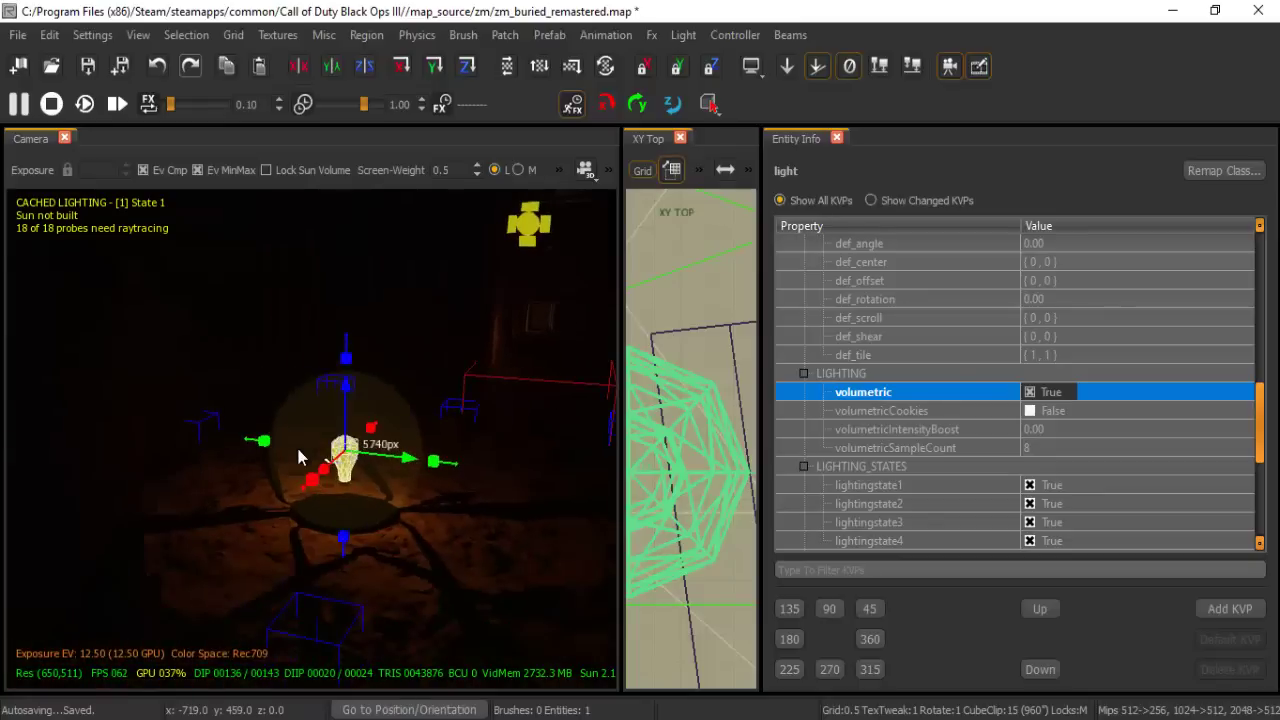
click(1040, 429)
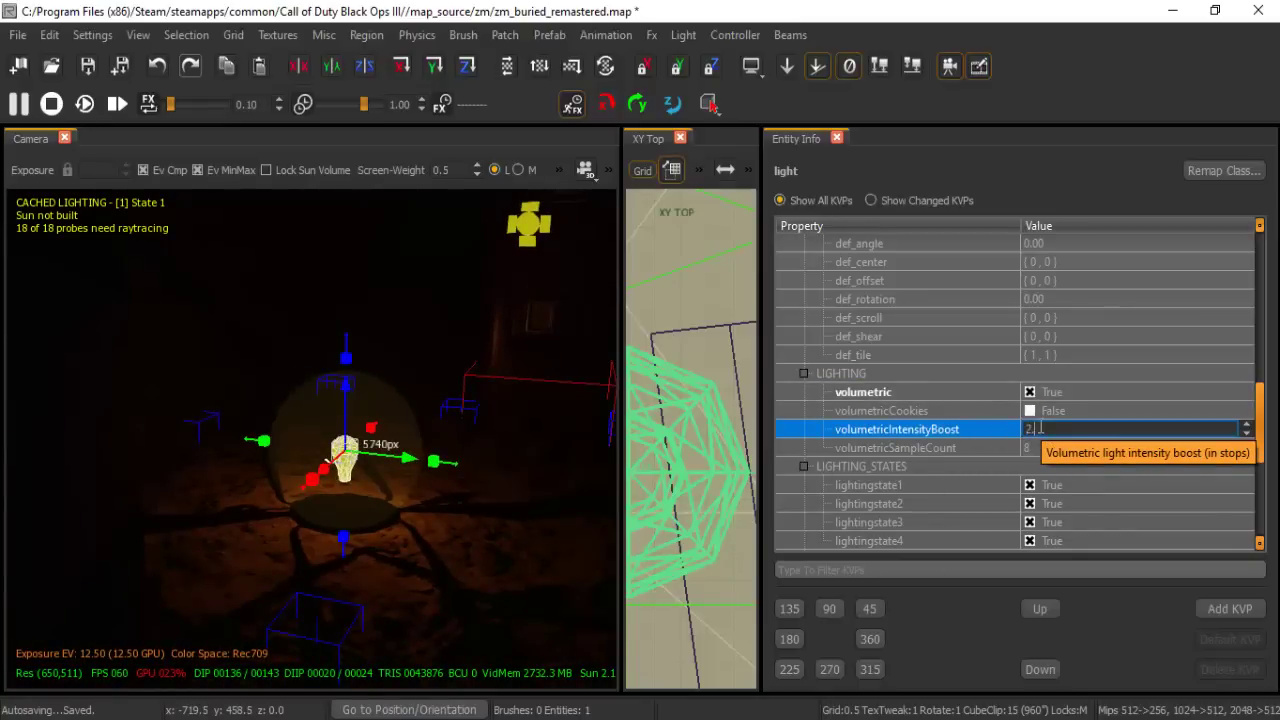
key(Return)
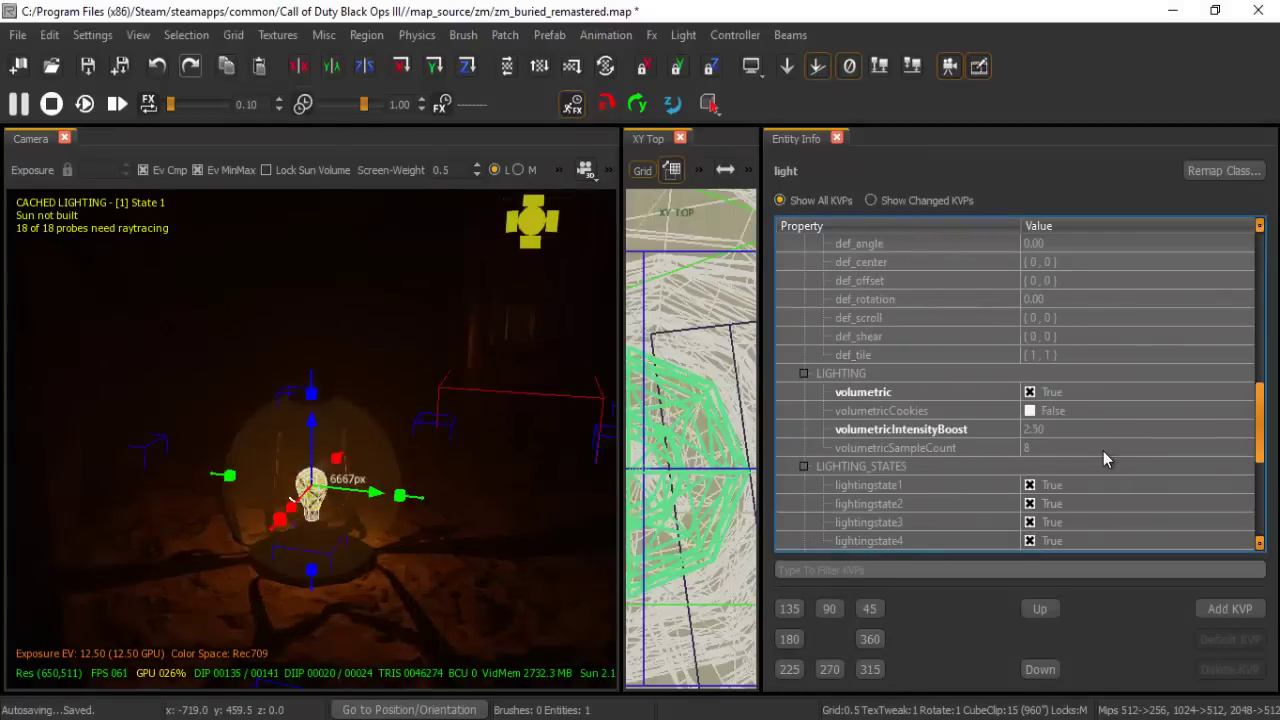
- Set the orange light's intensity to 12 stops
scroll(1117, 469, up, 8)
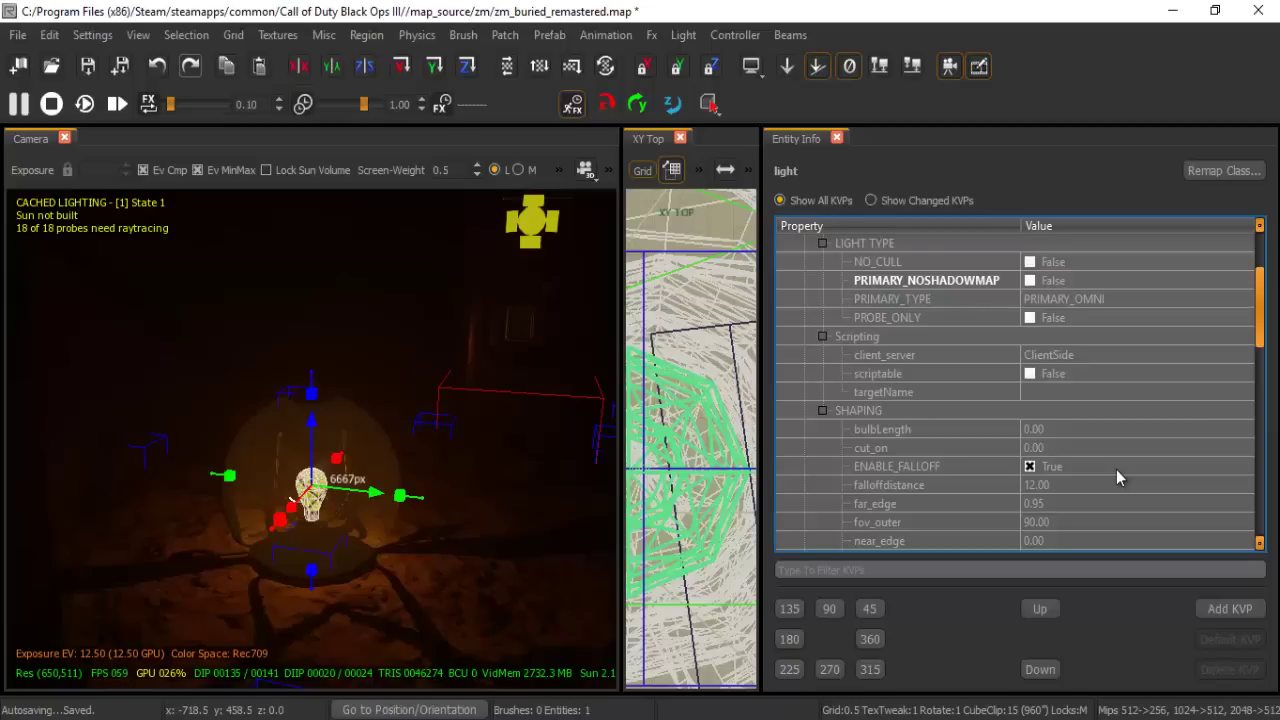
scroll(1069, 342, up, 3)
click(1051, 356)
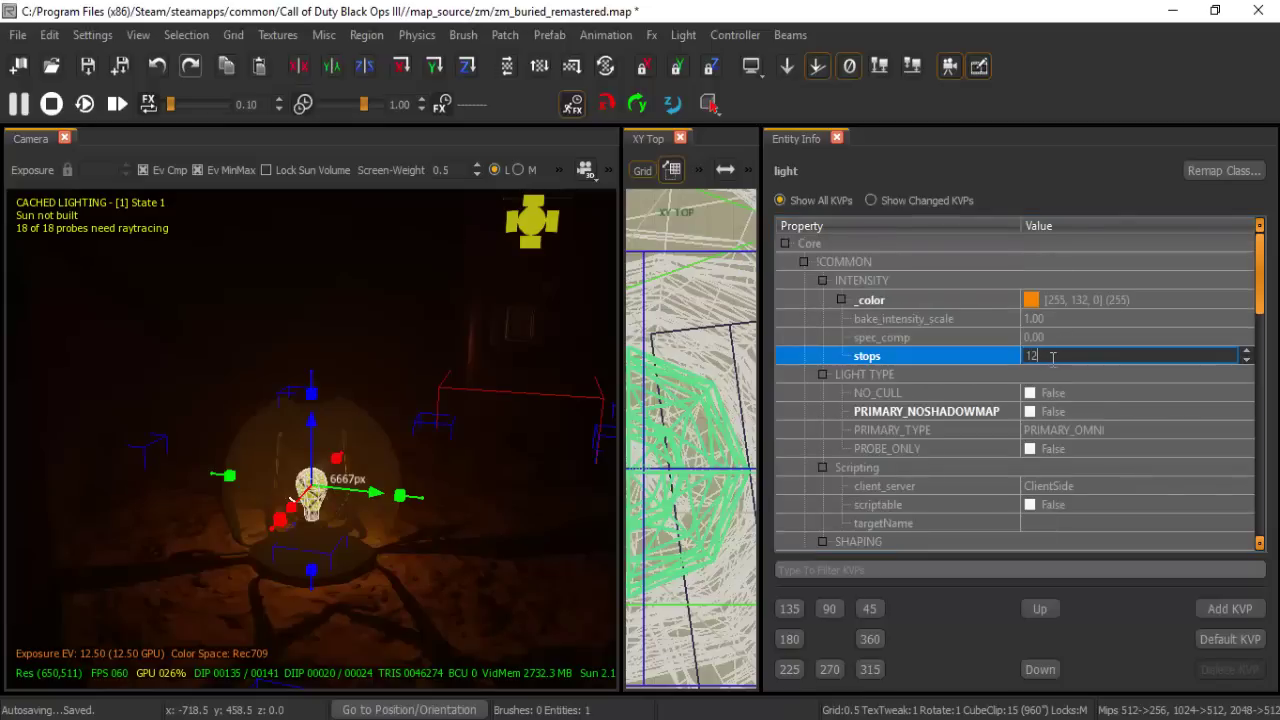
text(12)
key(Return)
right_drag(332, 462, 338, 423)
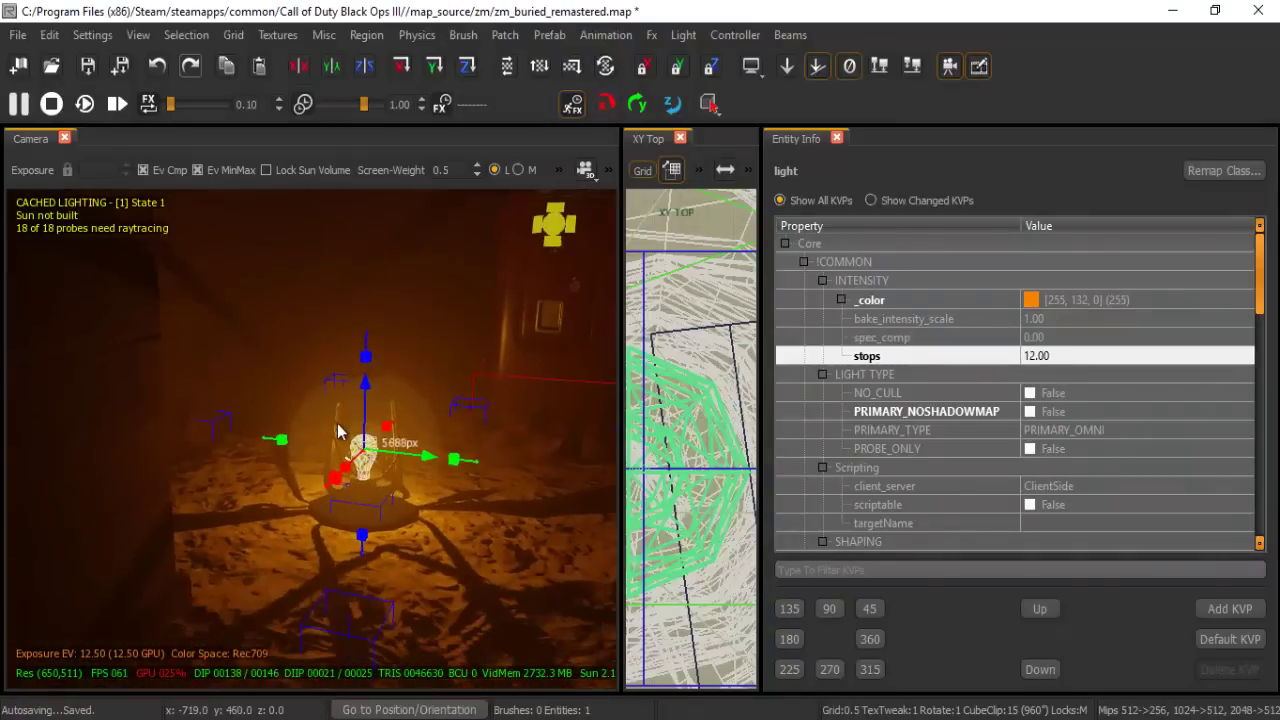
- Close the light's properties and compare the glow of the existing finished lamp with the new lamp on the ground
click(1035, 360)
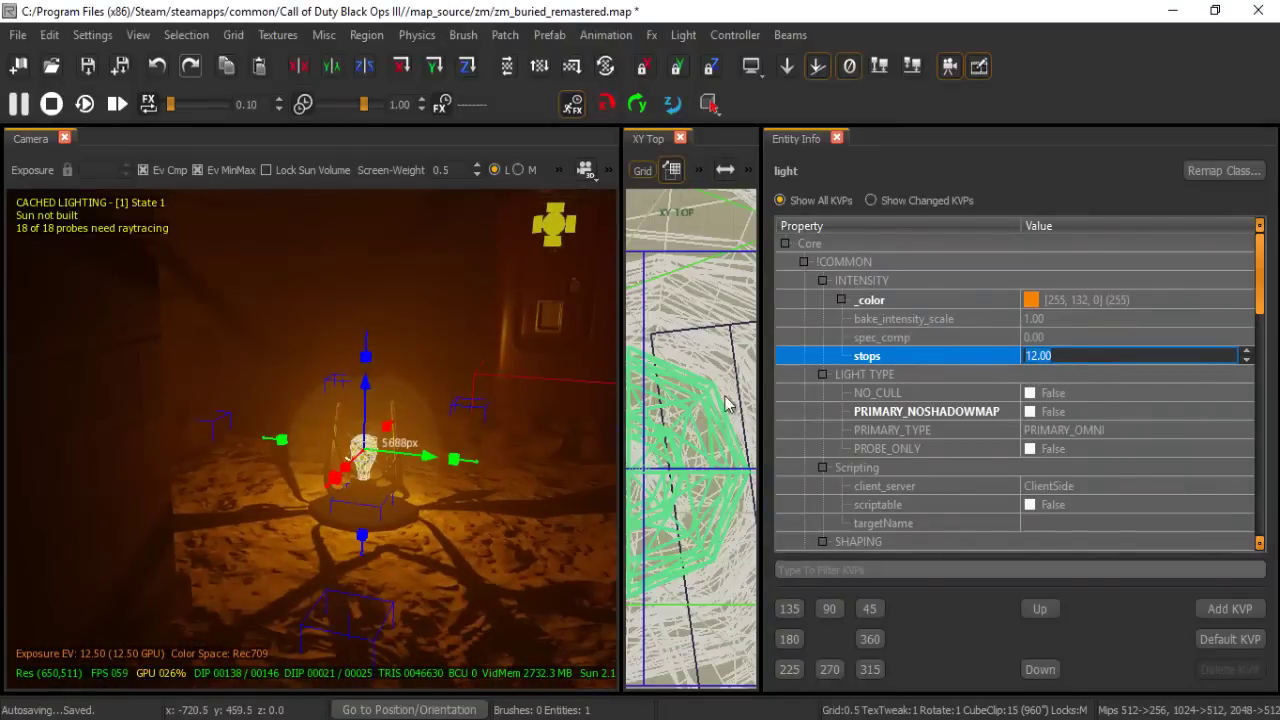
right_drag(405, 389, 410, 404)
key(Escape)
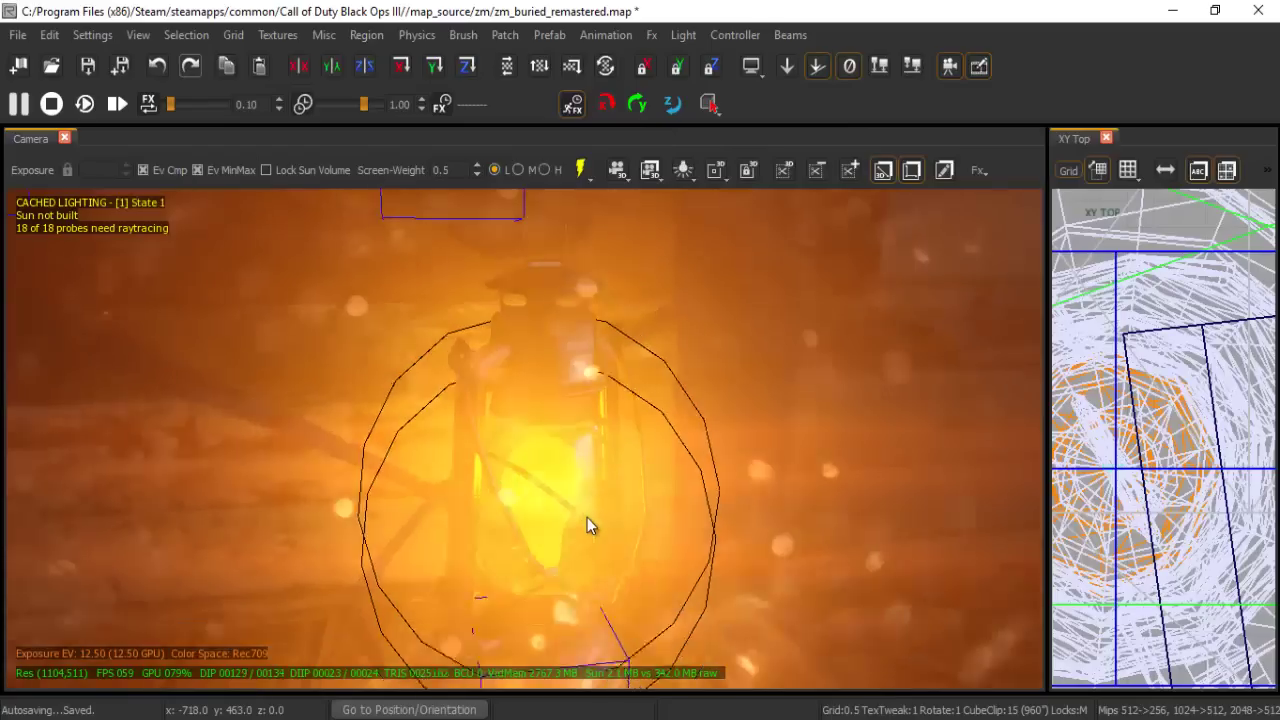
right_drag(587, 517, 588, 514)
shift+click(527, 499)
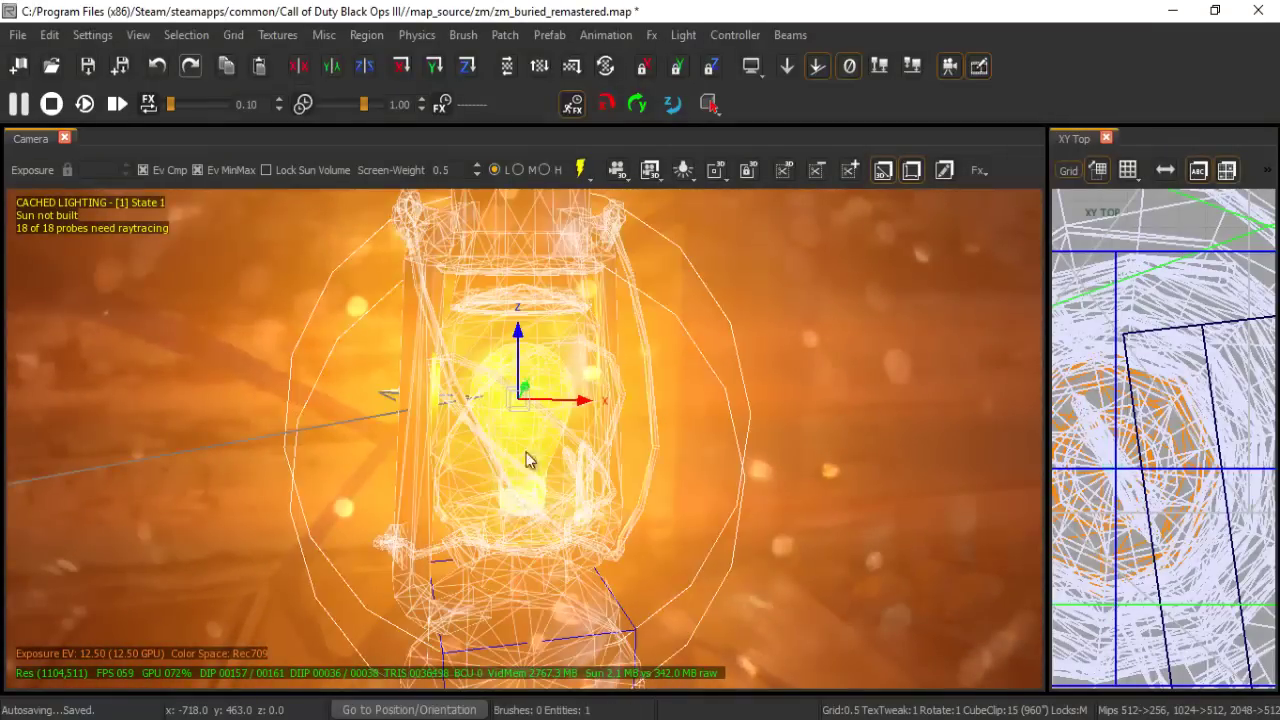
key(Escape)
right_drag(540, 423, 543, 411)
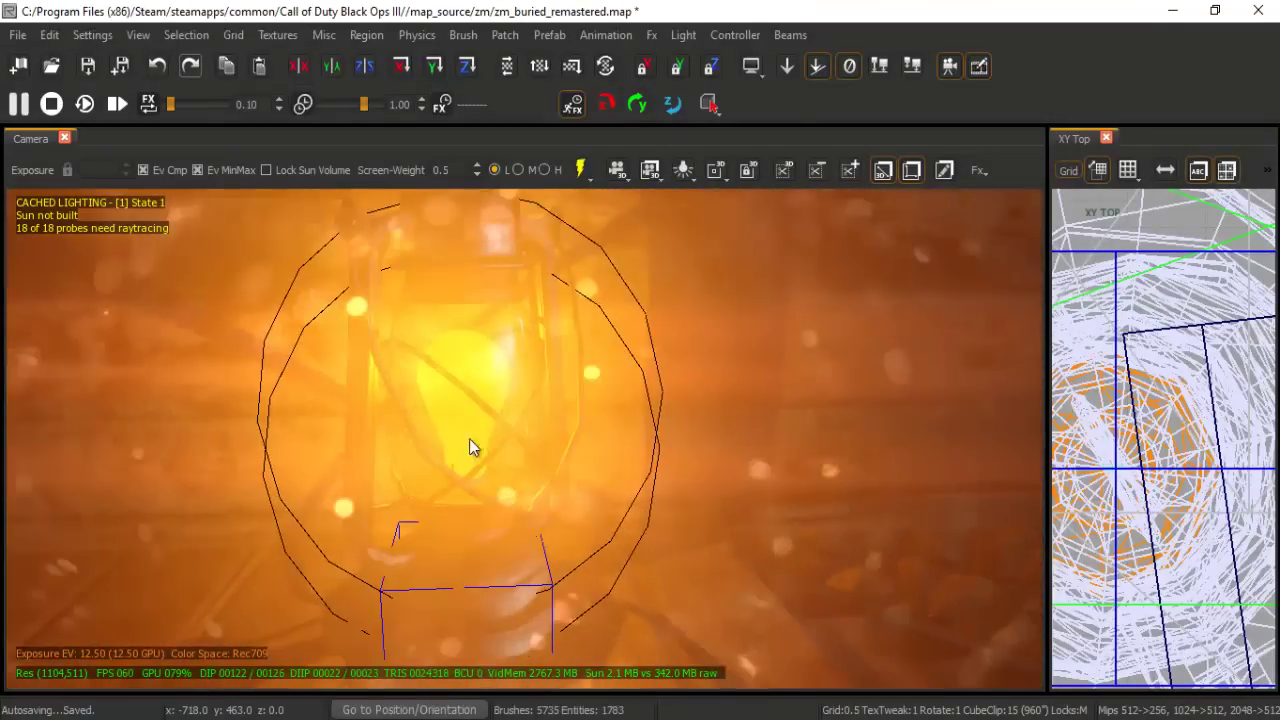
right_drag(550, 482, 550, 482)
- Show the FX Browser and search its effects for "candle"
right_click(1096, 75)
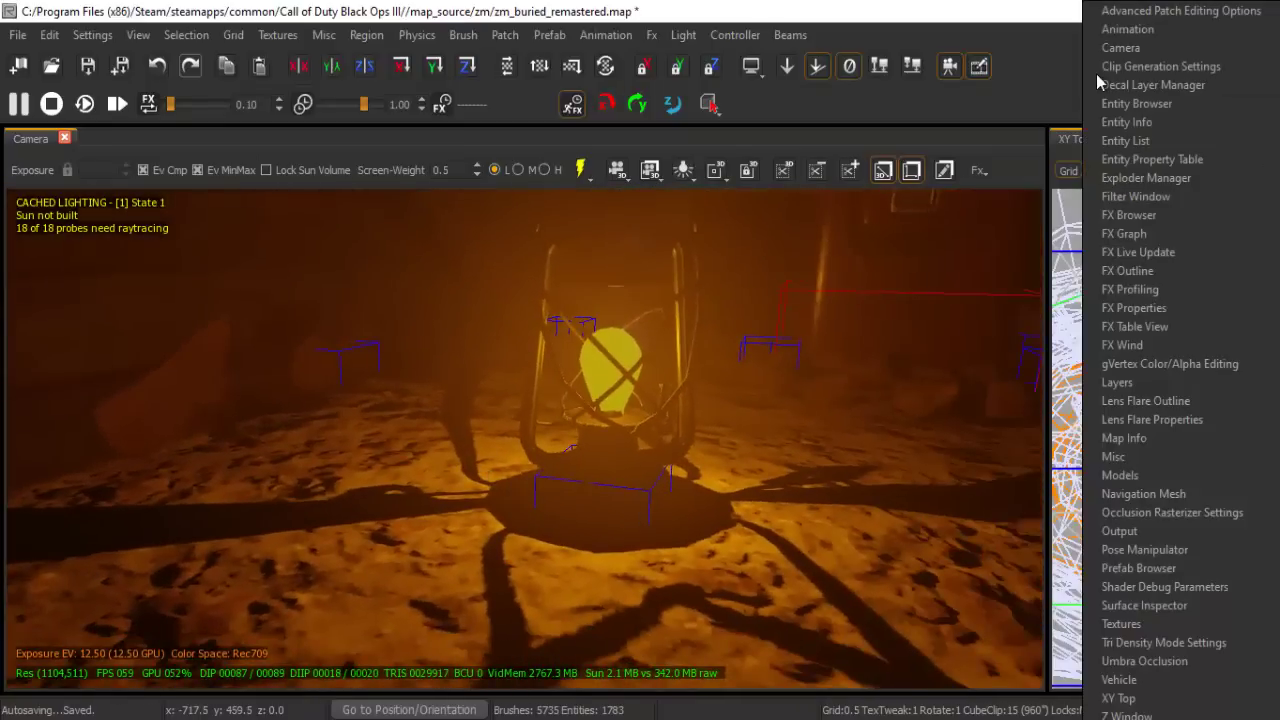
click(1078, 75)
right_click(1080, 75)
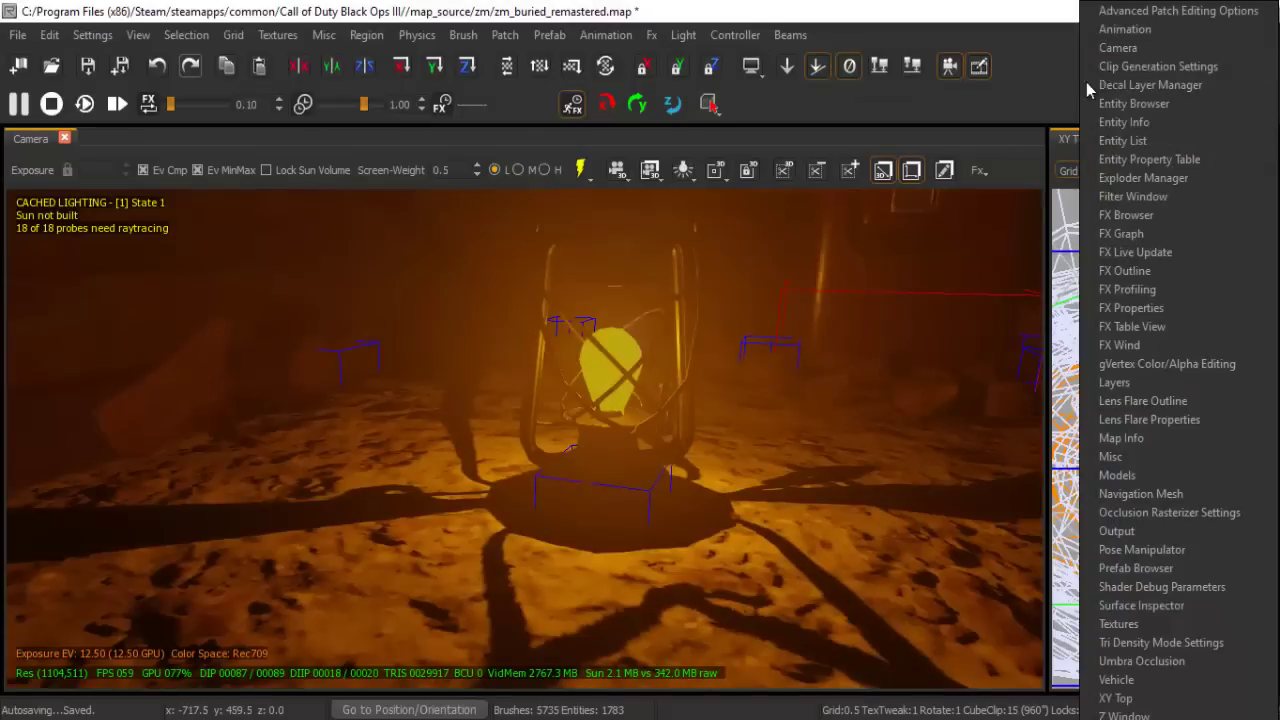
click(1120, 217)
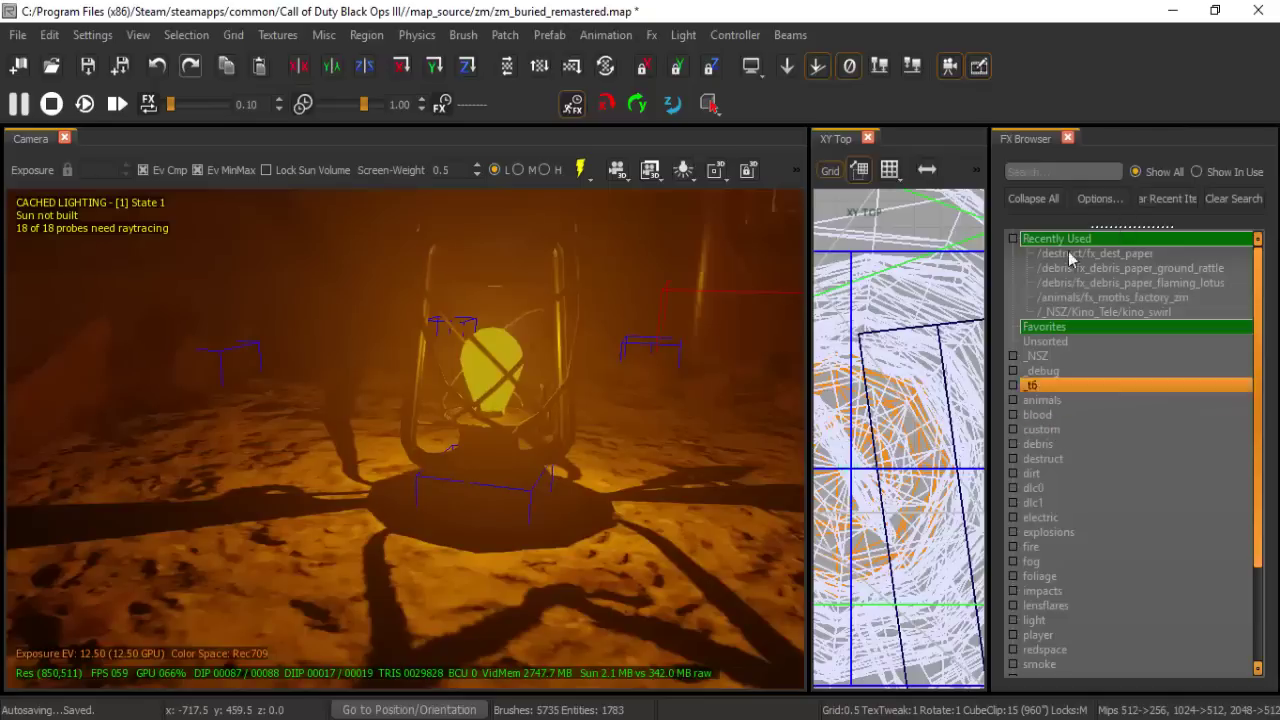
click(1059, 172)
text(candle)
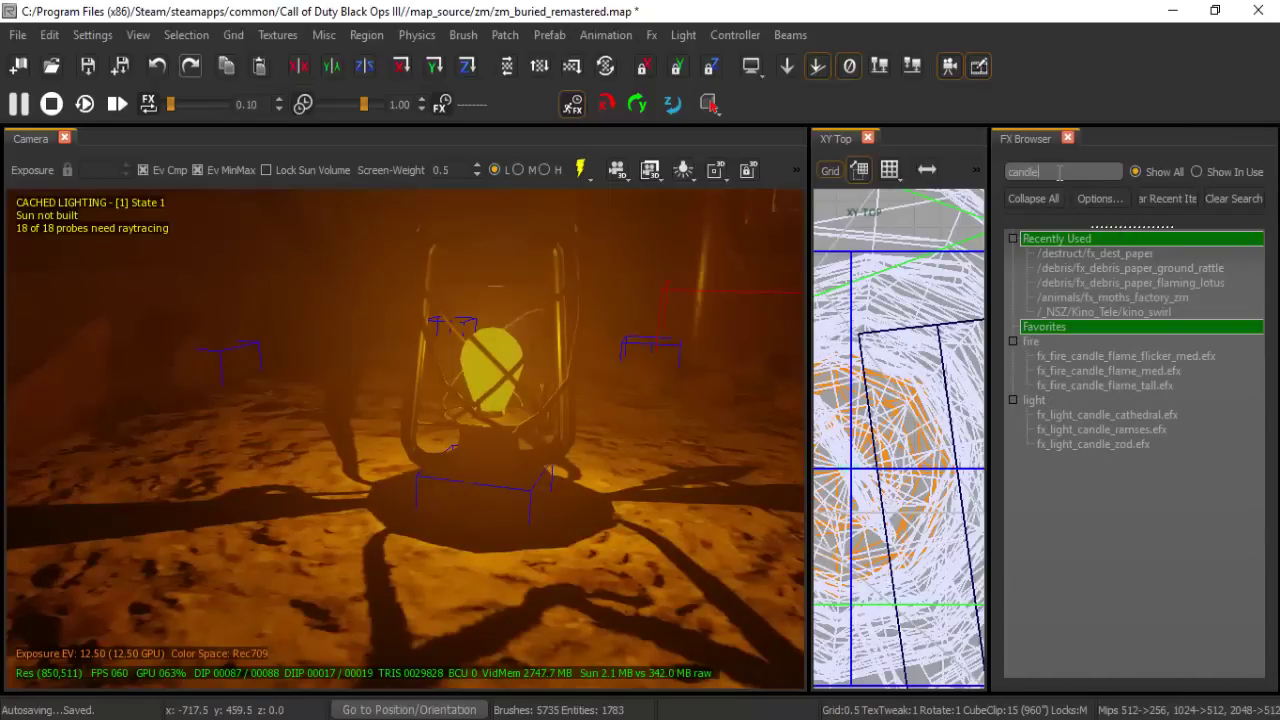
- Place the fx_fire_candle_flame_flicker_med.efx effect in the lamp and center it at X -730, Y 468, Z 49.5
click(1066, 358)
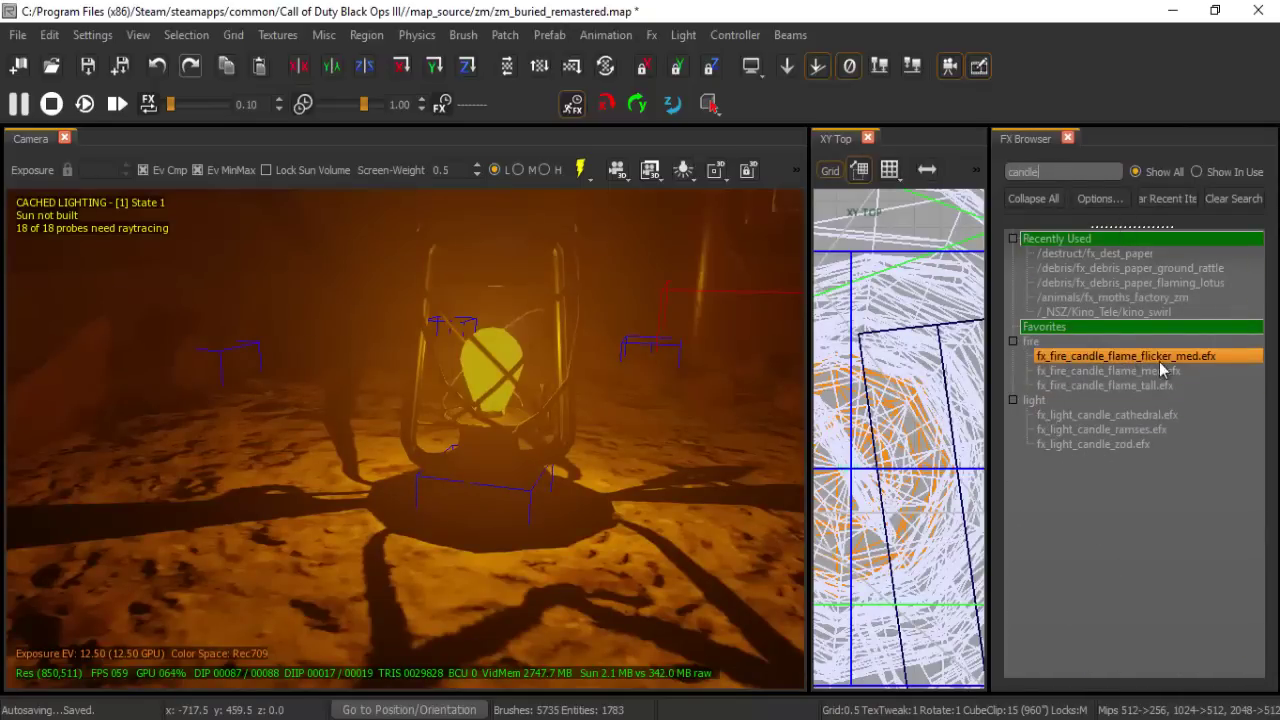
drag(1140, 358, 499, 428)
right_drag(506, 490, 516, 554)
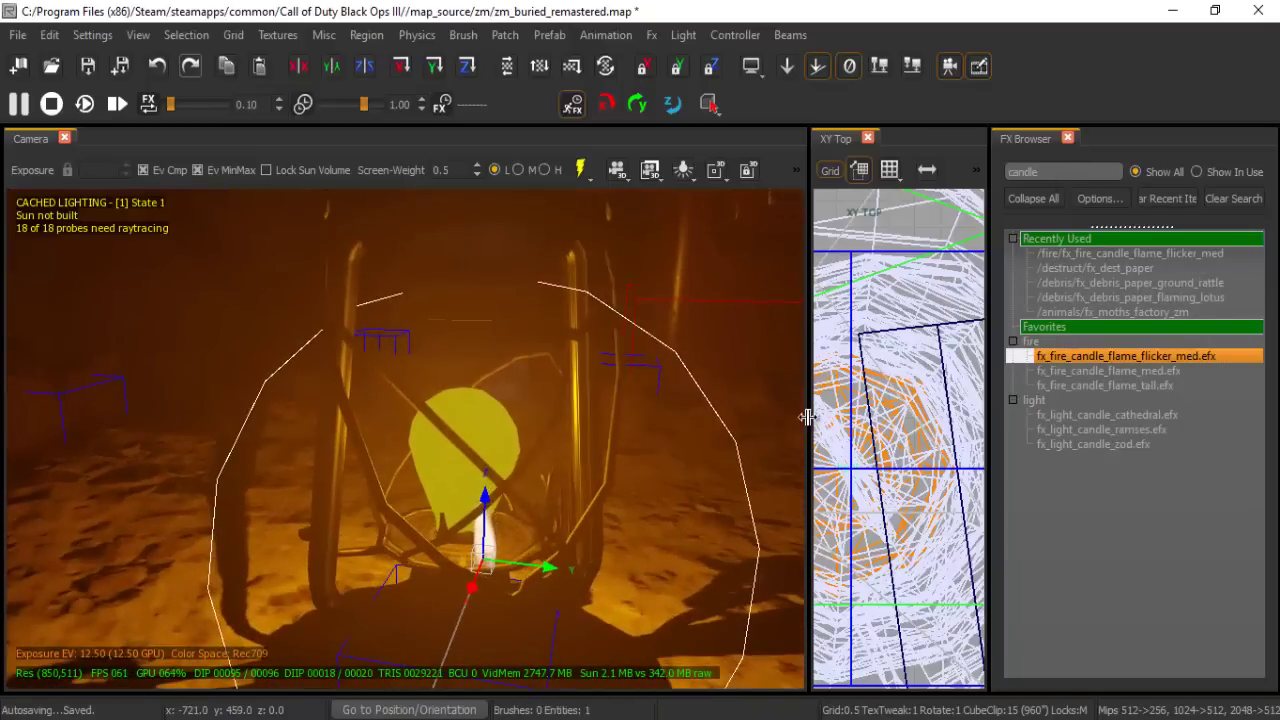
drag(807, 416, 460, 430)
scroll(781, 512, down, 2)
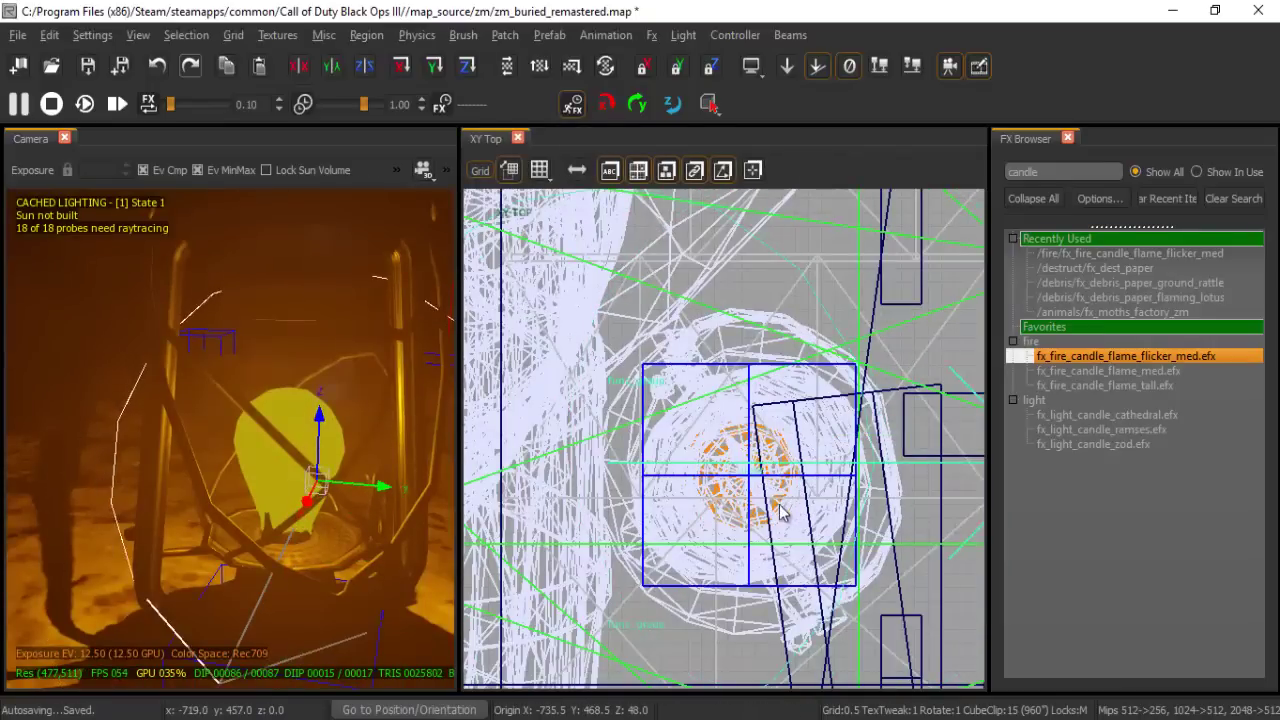
drag(781, 512, 921, 517)
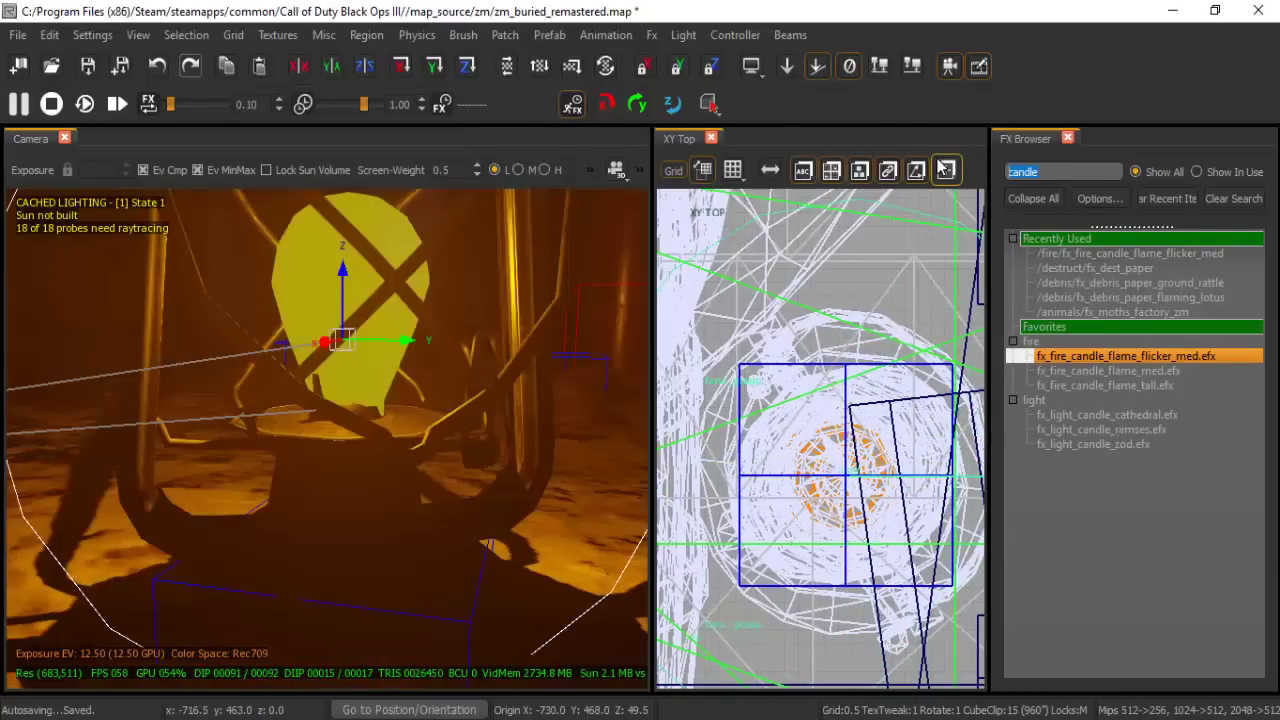
- Search the effects for "flare" and place fx_lensflare_light_warm_sm.efx in the lamp
text(flare)
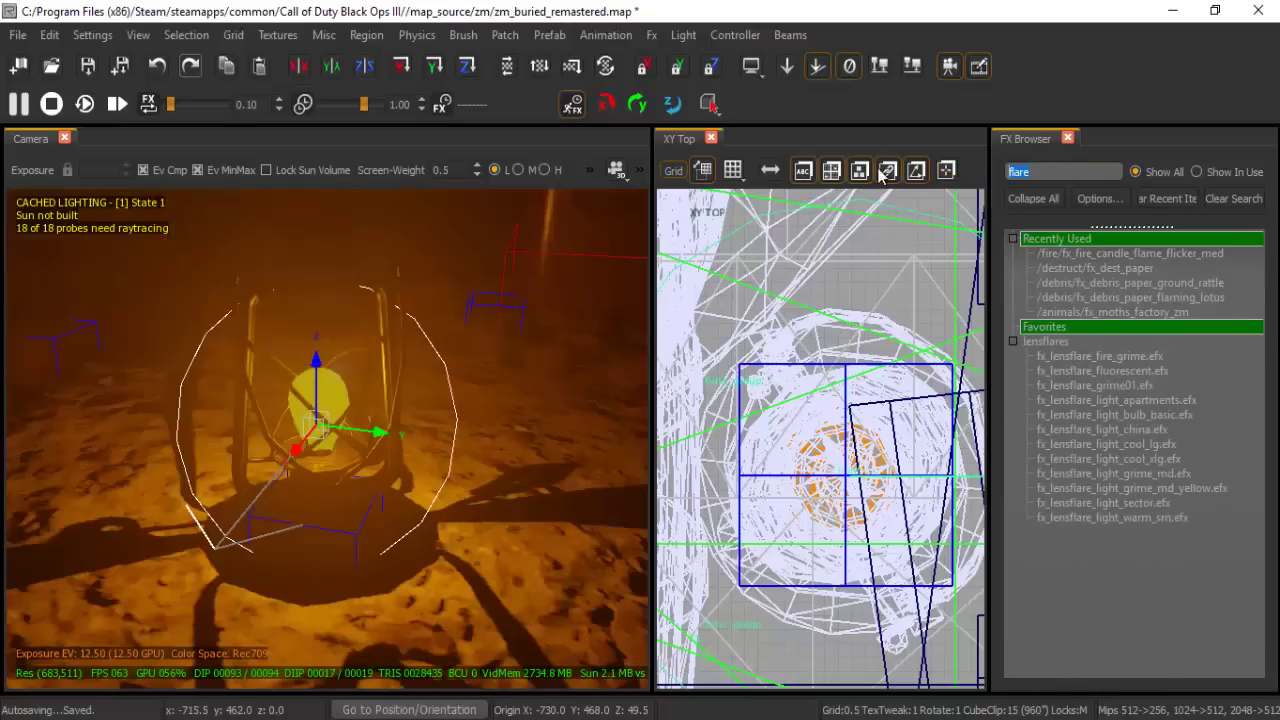
click(1050, 342)
click(1060, 345)
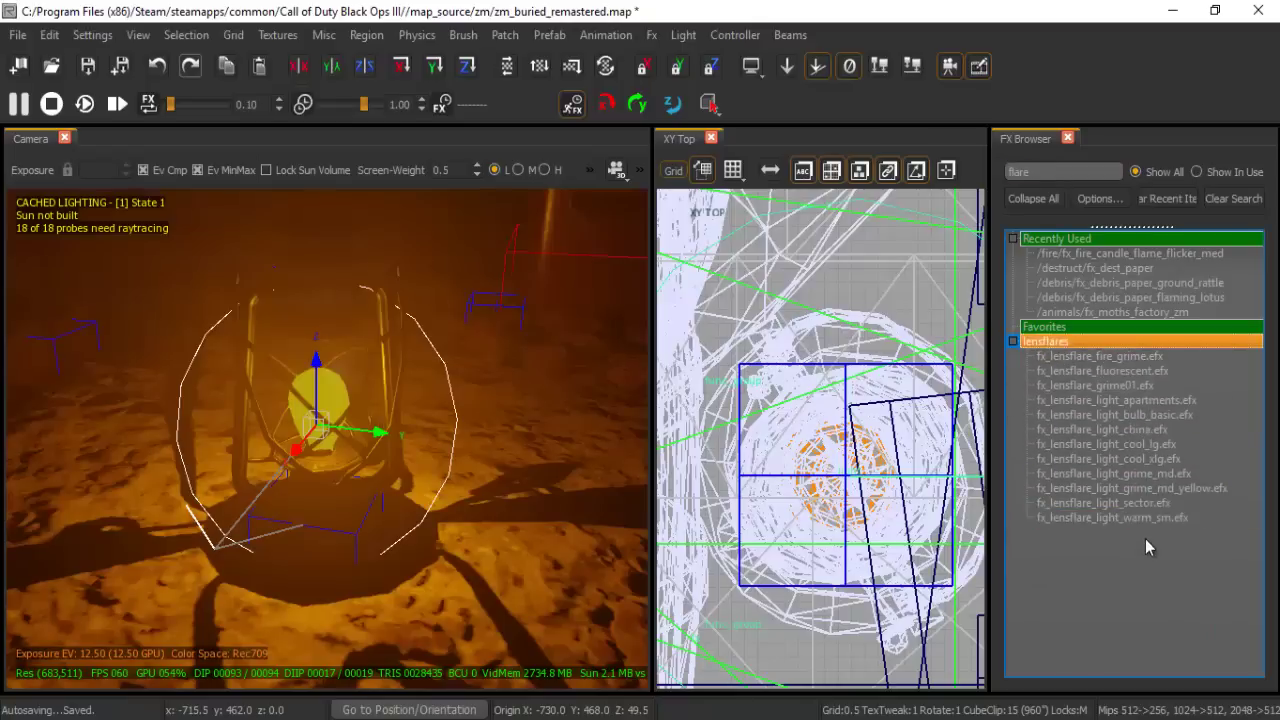
click(1130, 519)
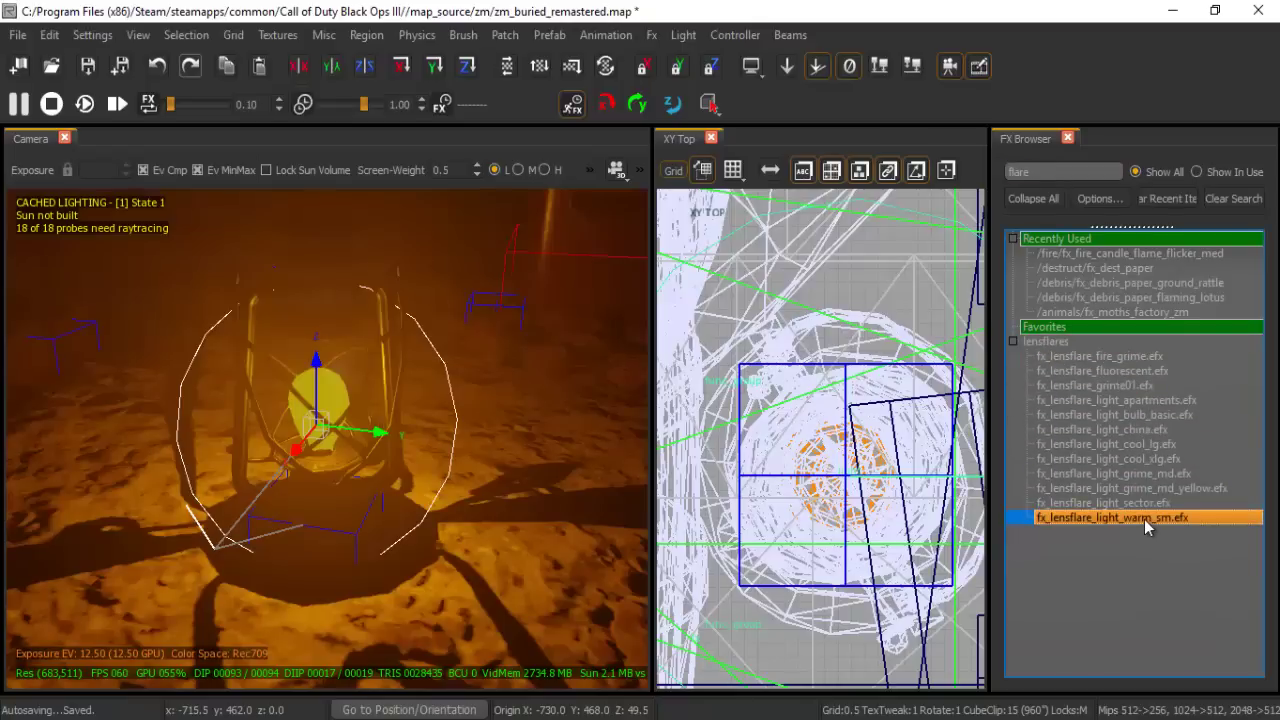
drag(1144, 519, 562, 484)
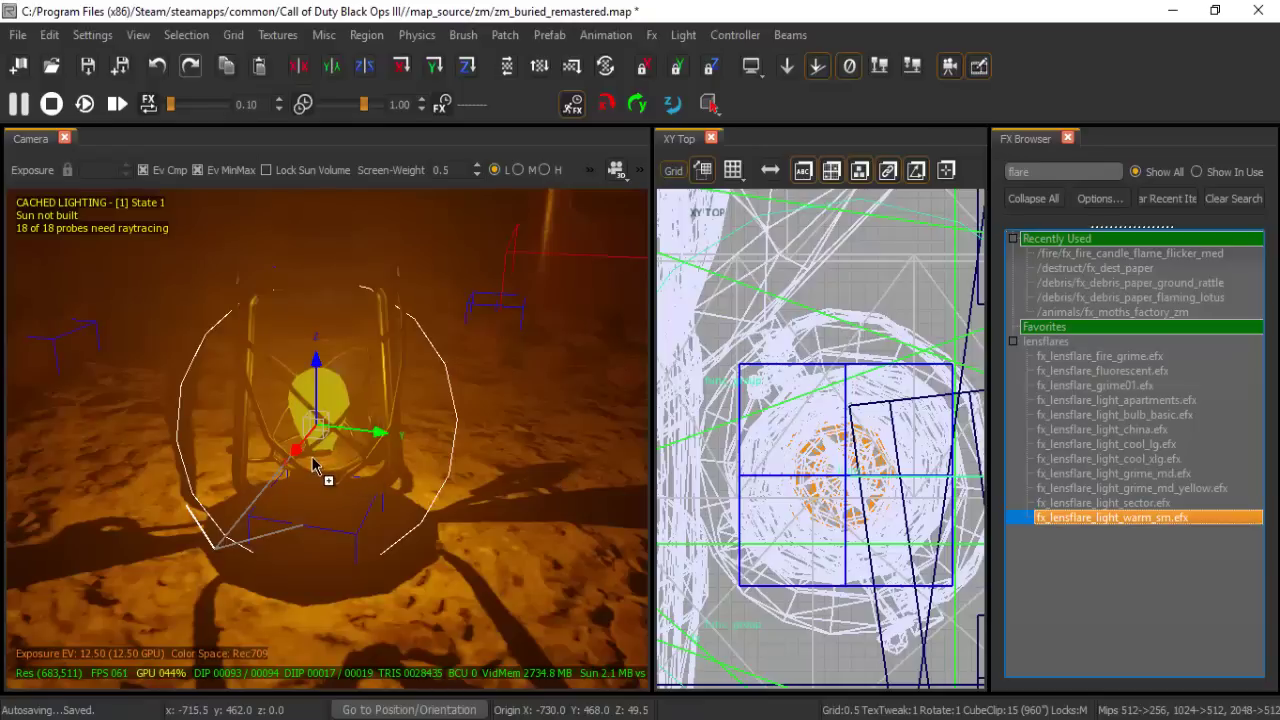
drag(313, 465, 313, 465)
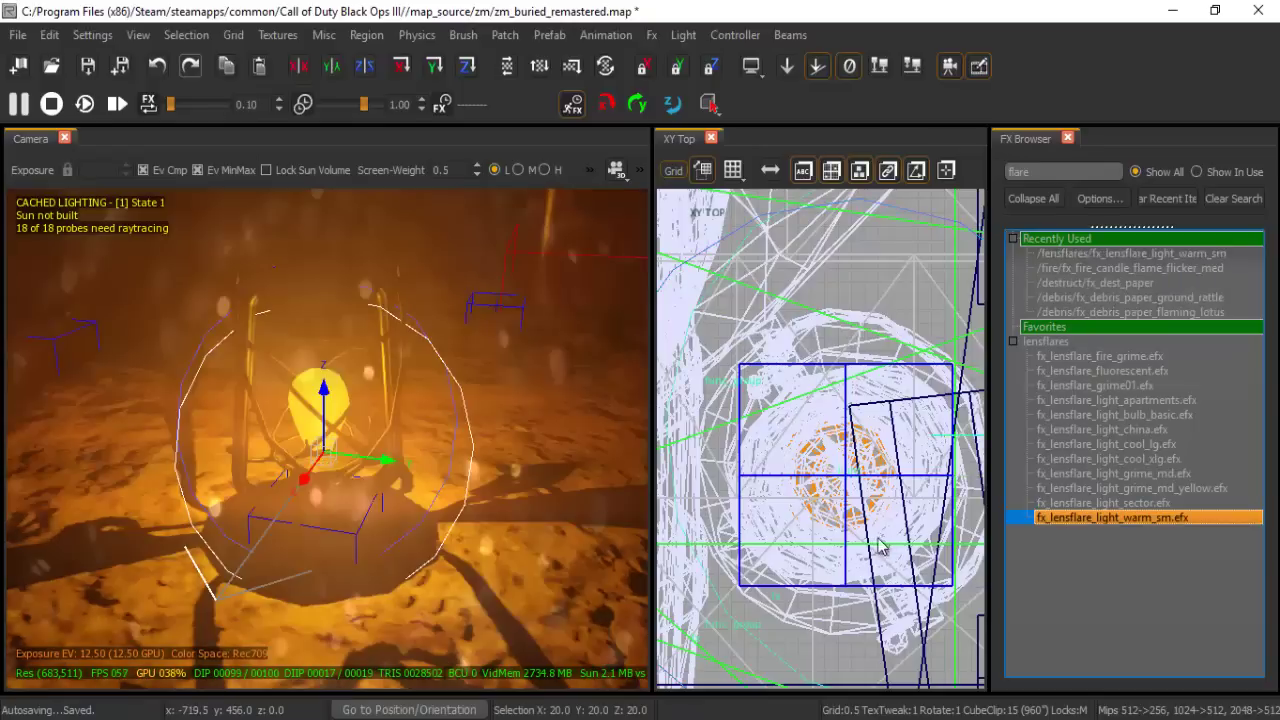
- Move the lens flare effect to the lamp's center at X -730, Y 468, Z 50.5 and deselect it
scroll(880, 545, up, 2)
scroll(868, 525, up, 2)
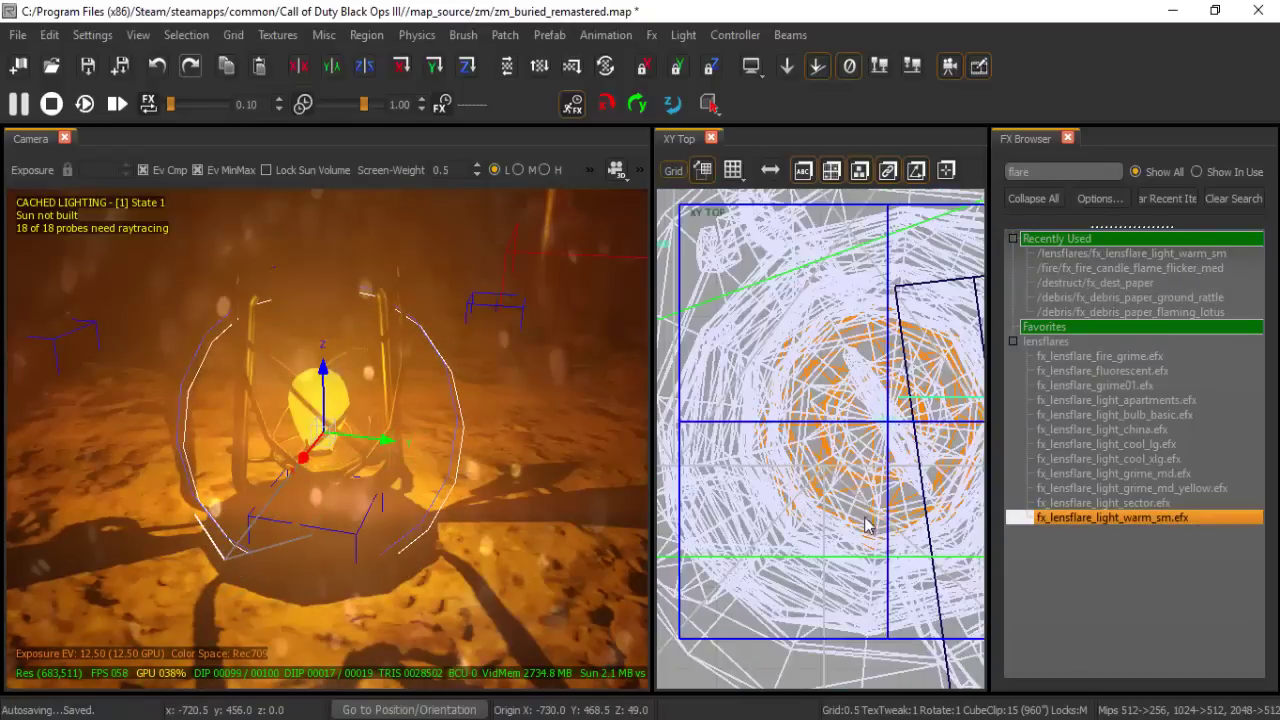
drag(908, 492, 897, 503)
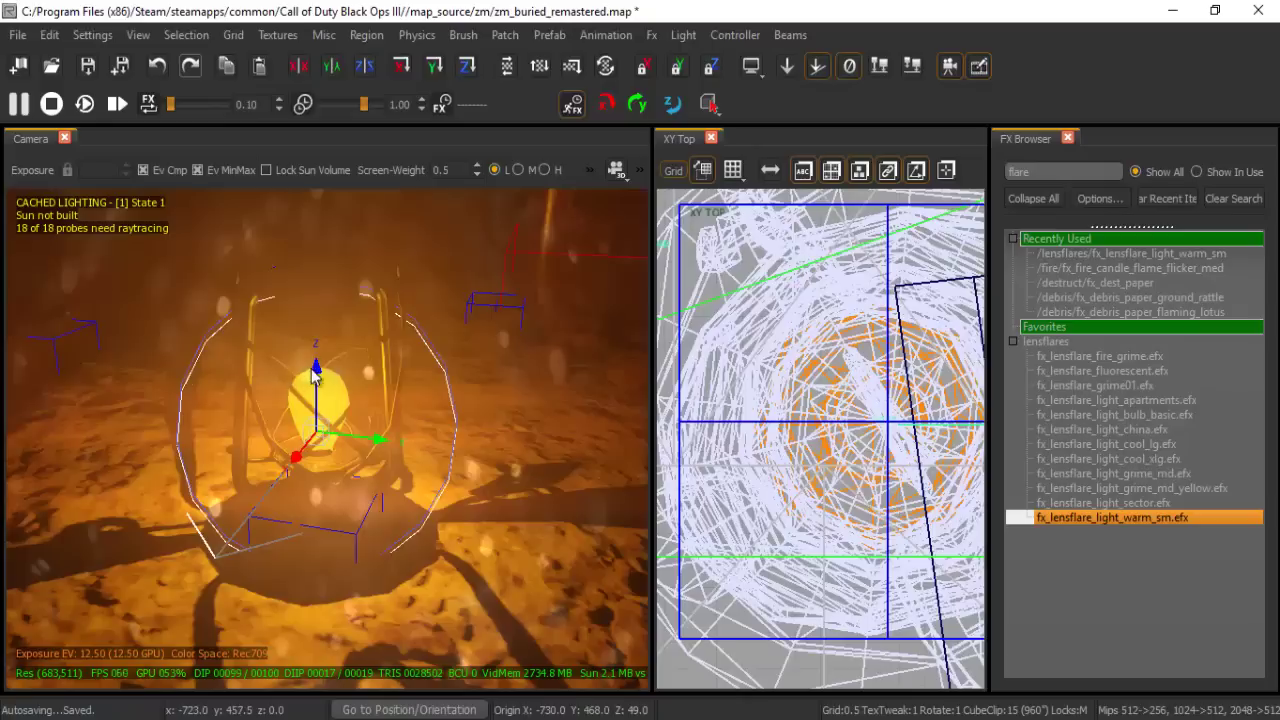
drag(313, 370, 320, 346)
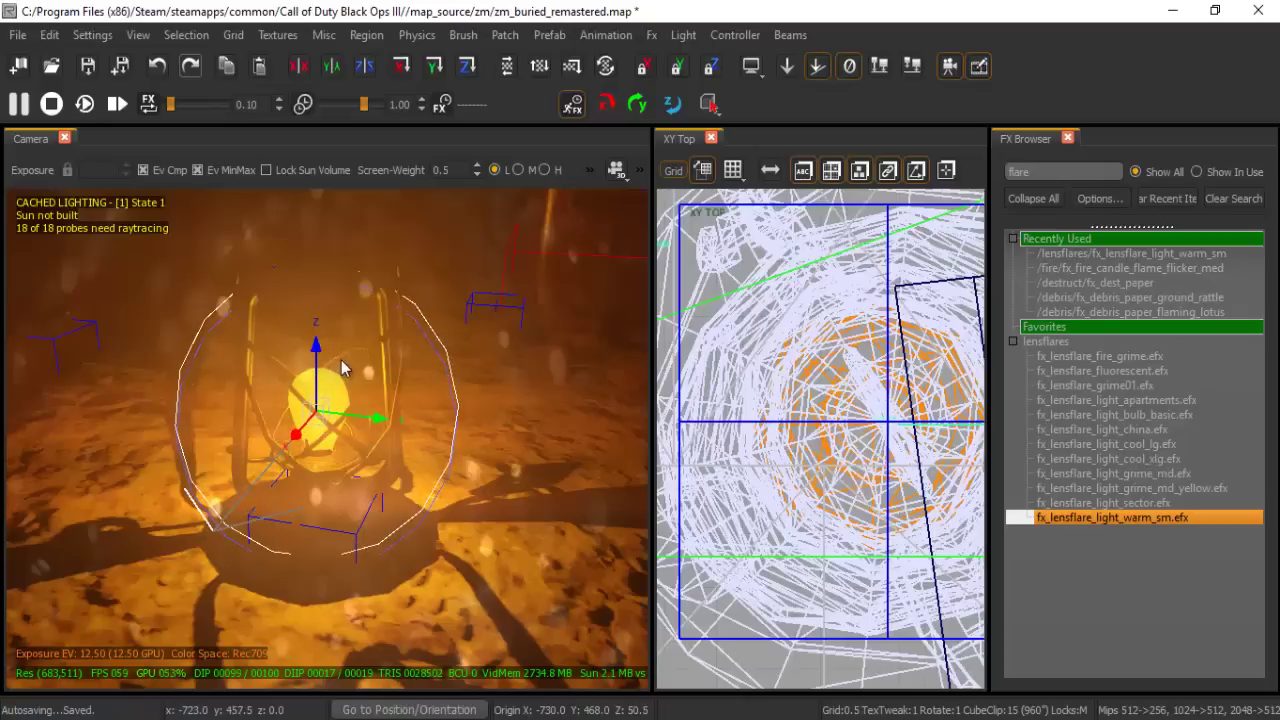
scroll(343, 362, down, 3)
key(Escape)
right_drag(374, 472, 373, 479)
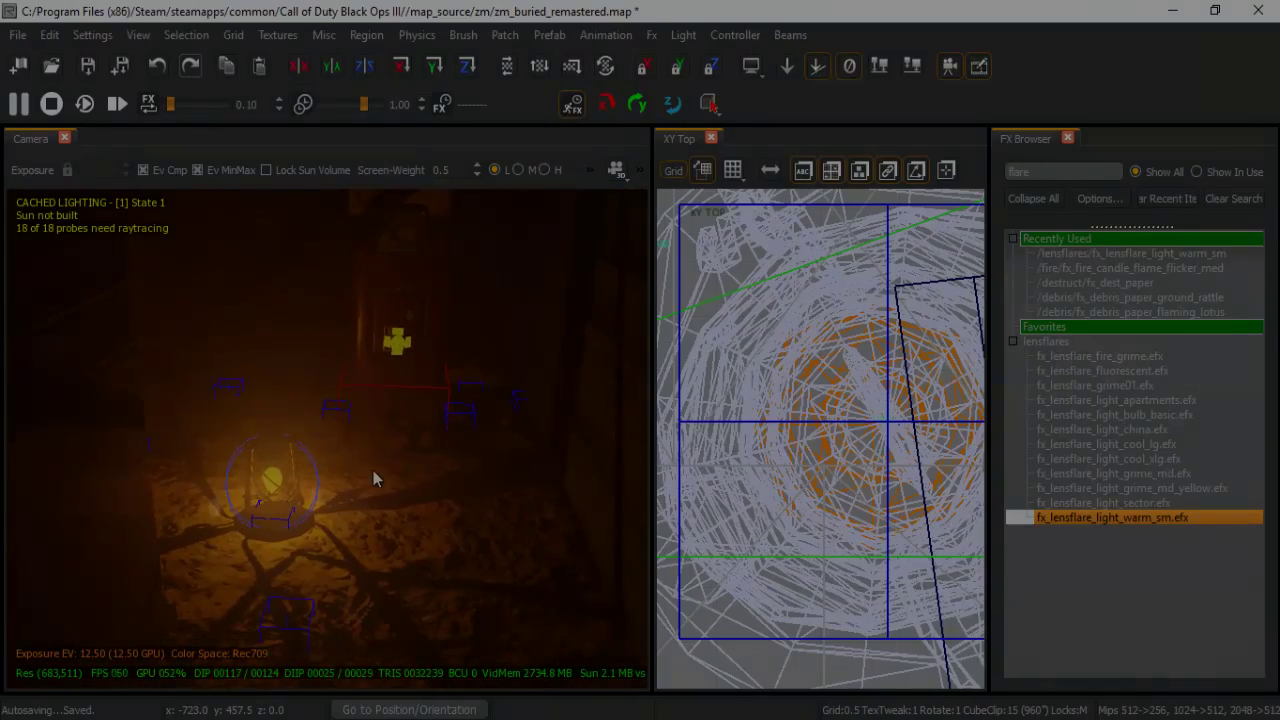